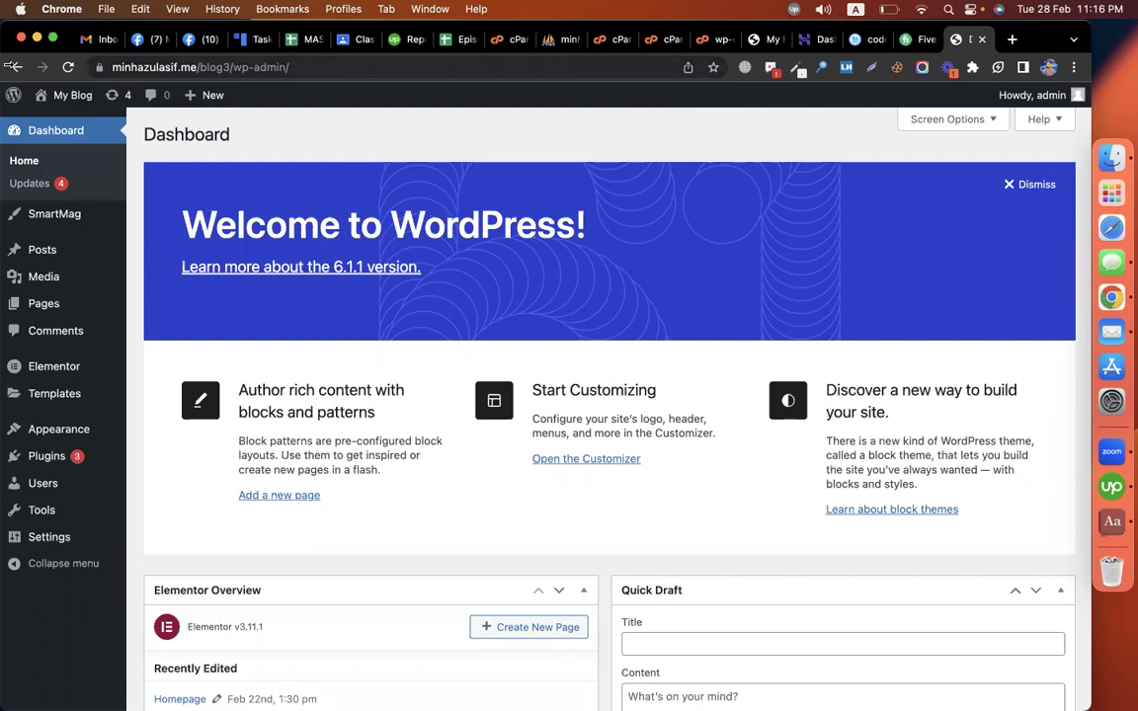
Step: Open the blog3 front page in a new tab and scroll through its DevelopersZone.net posts
{"action": "double_click", "coordinate": [251, 67]}
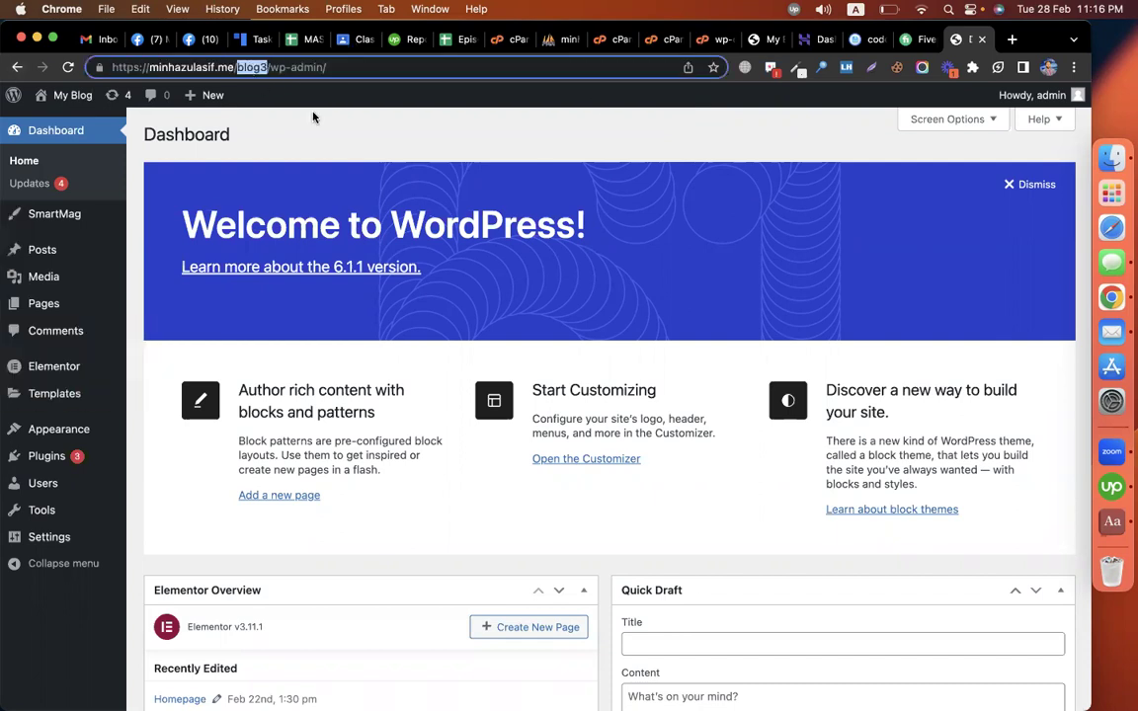
{"action": "left_click", "coordinate": [584, 186]}
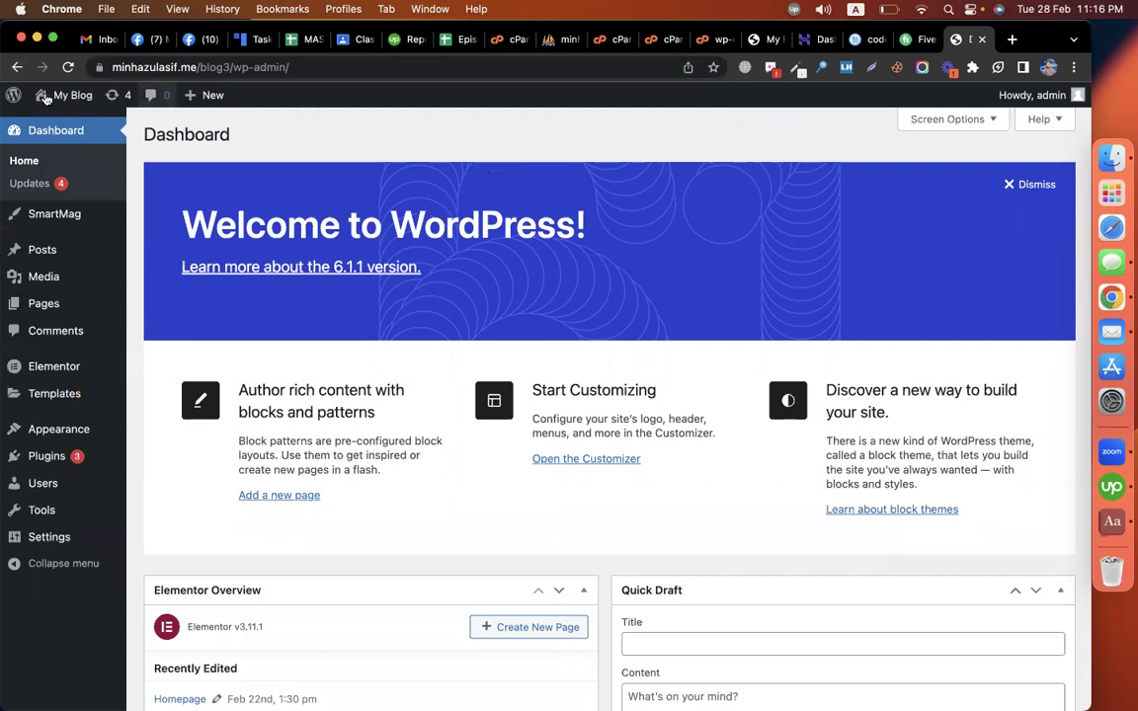
{"action": "right_click", "coordinate": [45, 115]}
{"action": "left_click", "coordinate": [65, 123]}
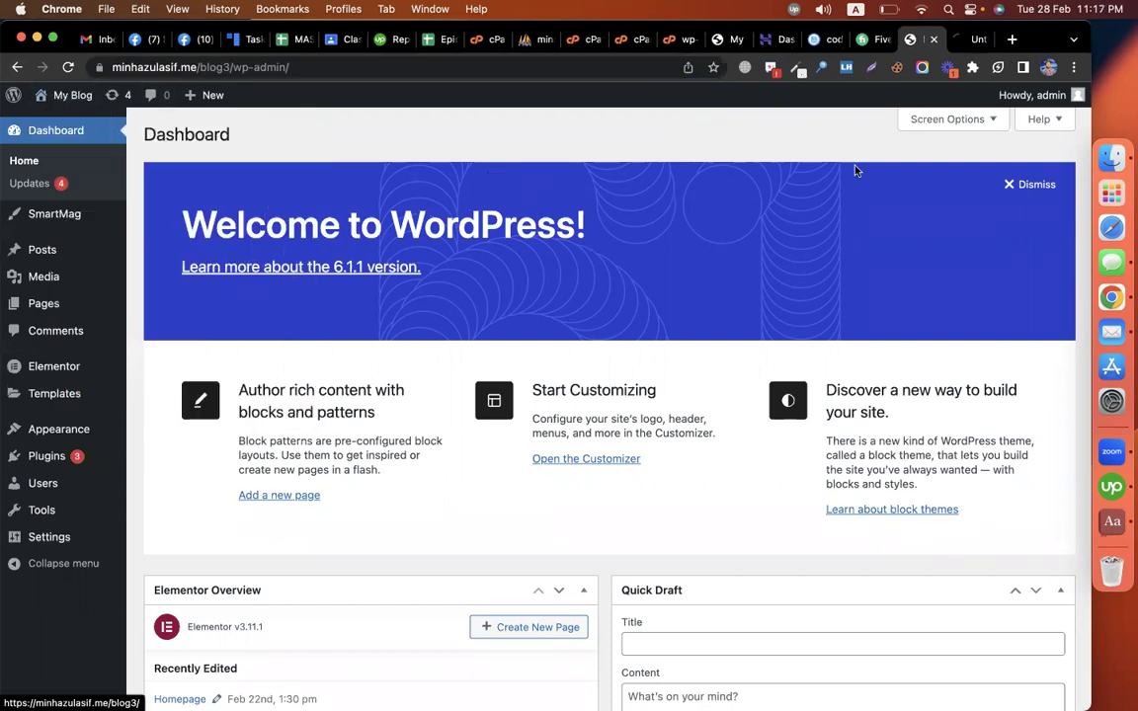
{"action": "key", "text": "ctrl+Tab"}
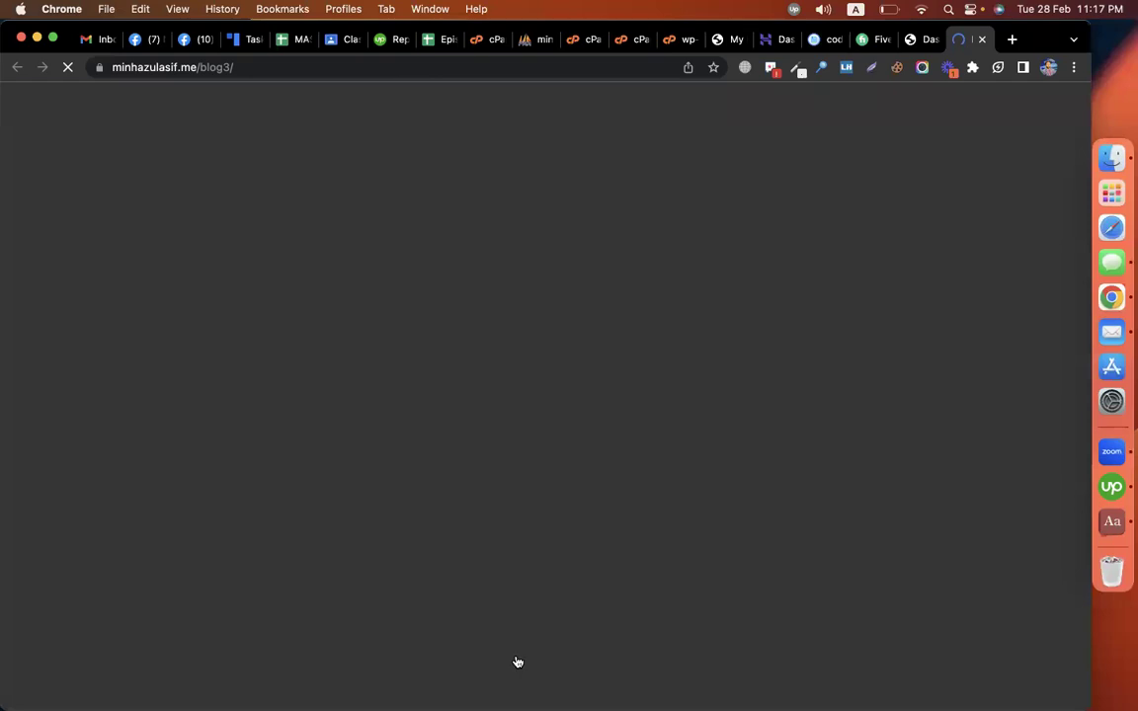
{"action": "scroll", "coordinate": [515, 662], "scroll_direction": "down", "scroll_amount": 10}
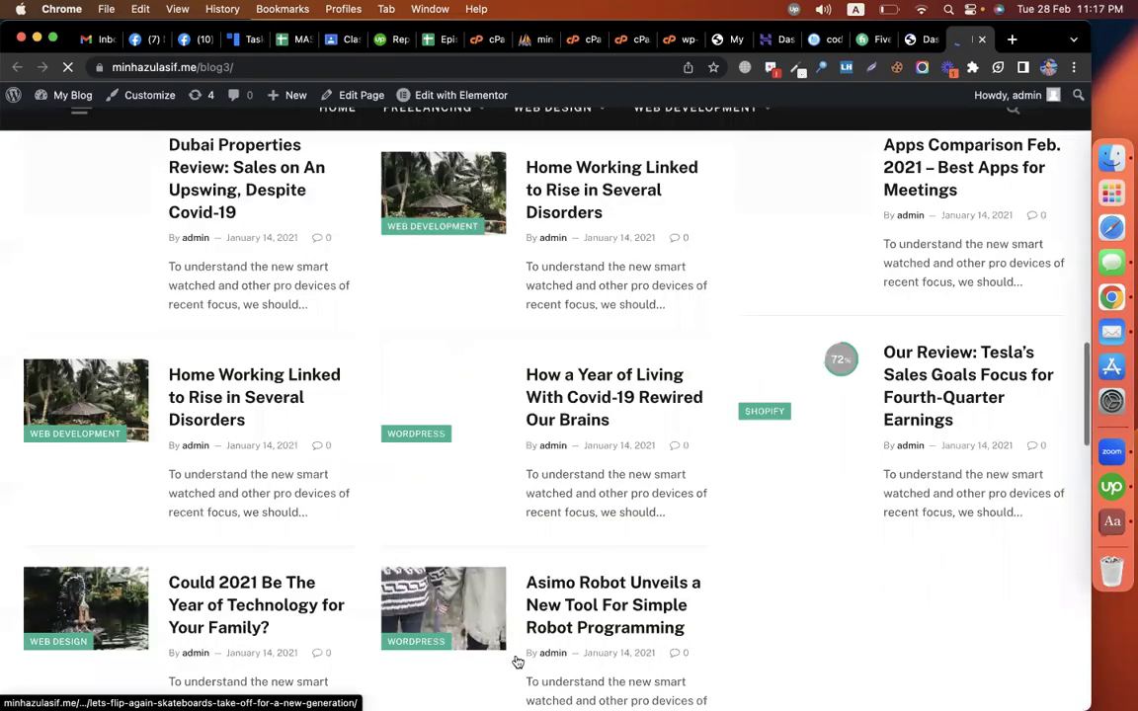
{"action": "scroll", "coordinate": [515, 662], "scroll_direction": "up", "scroll_amount": 10}
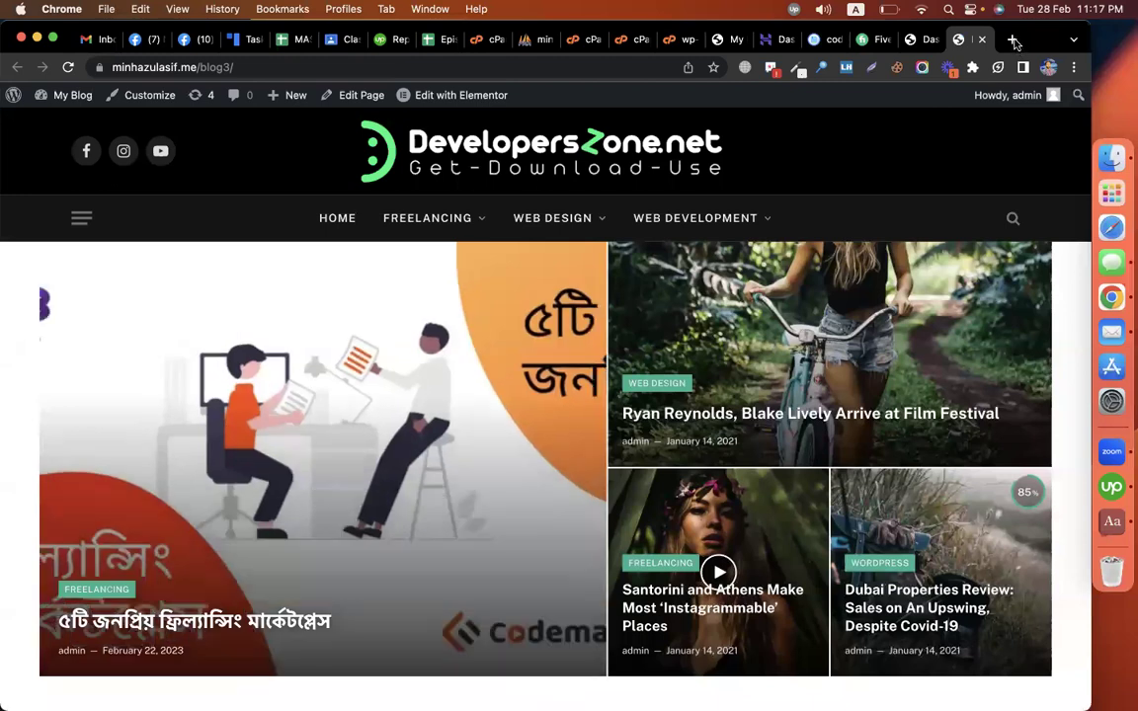
Step: Close the phpMyAdmin and wp-config editor tabs
{"action": "left_click", "coordinate": [630, 41]}
{"action": "left_click", "coordinate": [543, 40]}
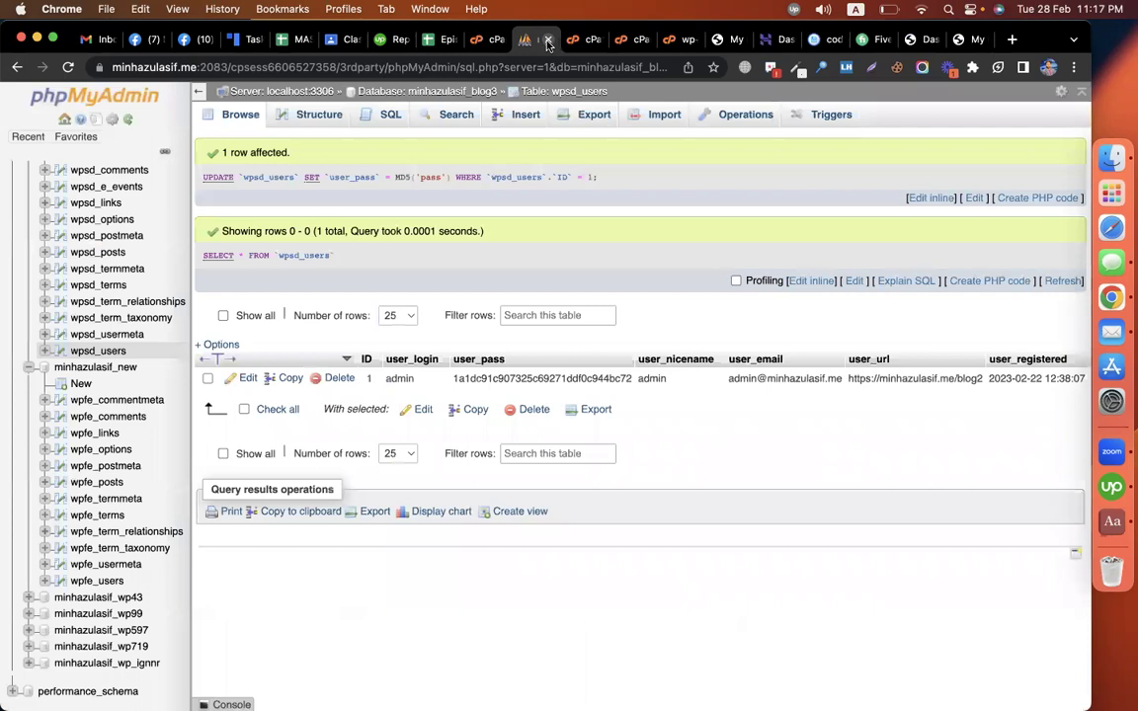
{"action": "left_click", "coordinate": [548, 41]}
{"action": "left_click", "coordinate": [548, 41]}
{"action": "left_click", "coordinate": [548, 40]}
{"action": "left_click", "coordinate": [548, 40]}
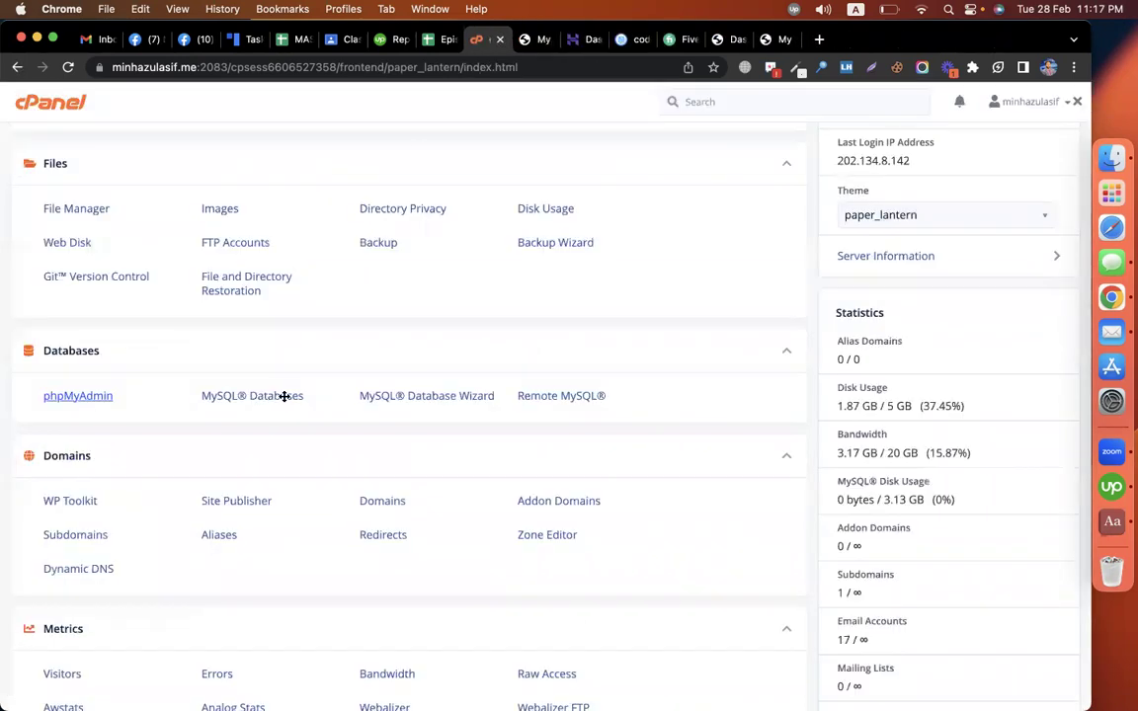
Step: Open the WordPress installer from Softaculous Apps Installer on cPanel home
{"action": "scroll", "coordinate": [284, 402], "scroll_direction": "down", "scroll_amount": 10}
{"action": "left_click", "coordinate": [46, 521]}
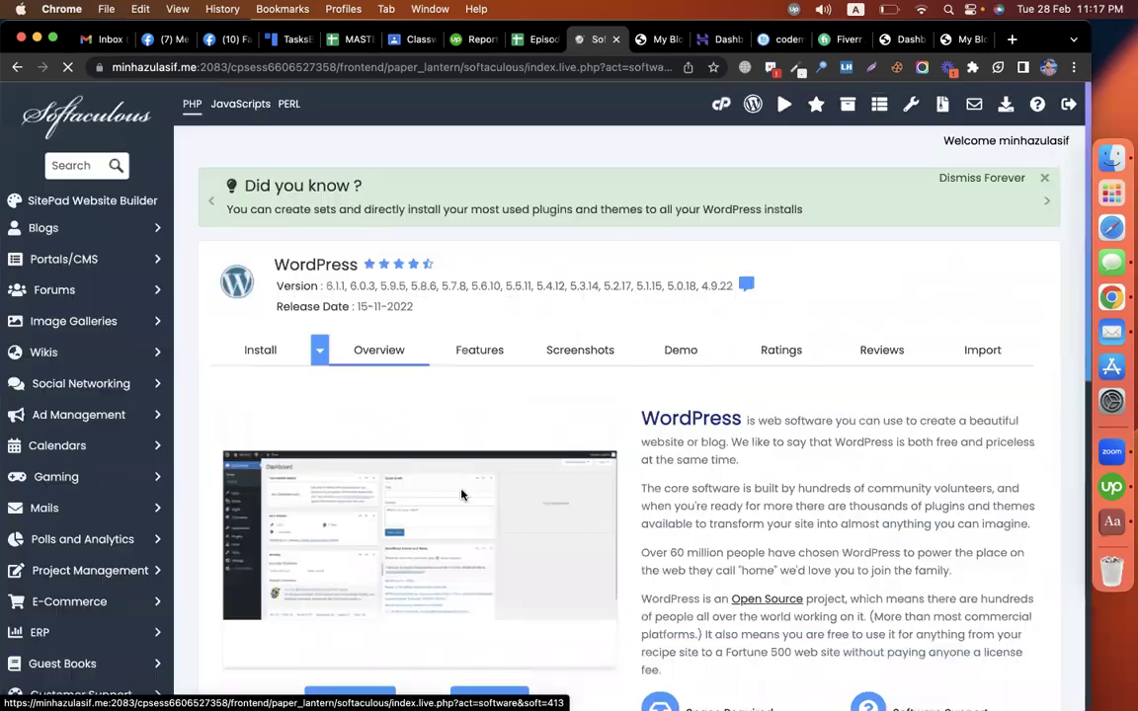
{"action": "scroll", "coordinate": [461, 494], "scroll_direction": "down", "scroll_amount": 15}
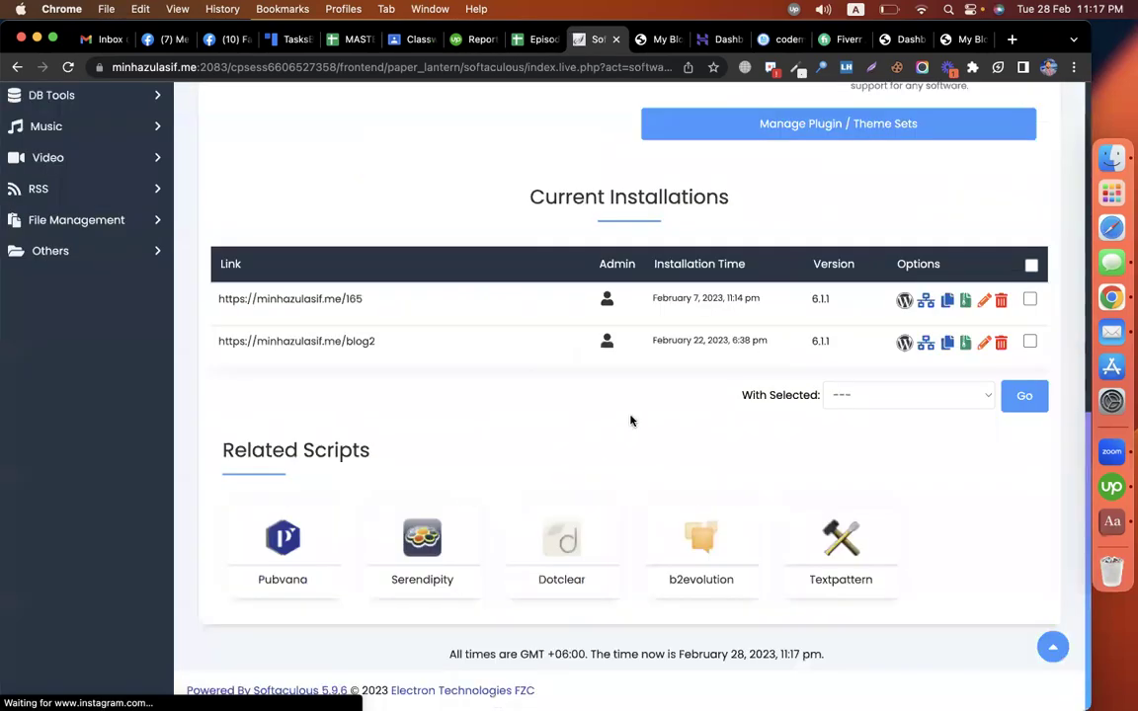
{"action": "scroll", "coordinate": [630, 420], "scroll_direction": "up", "scroll_amount": 15}
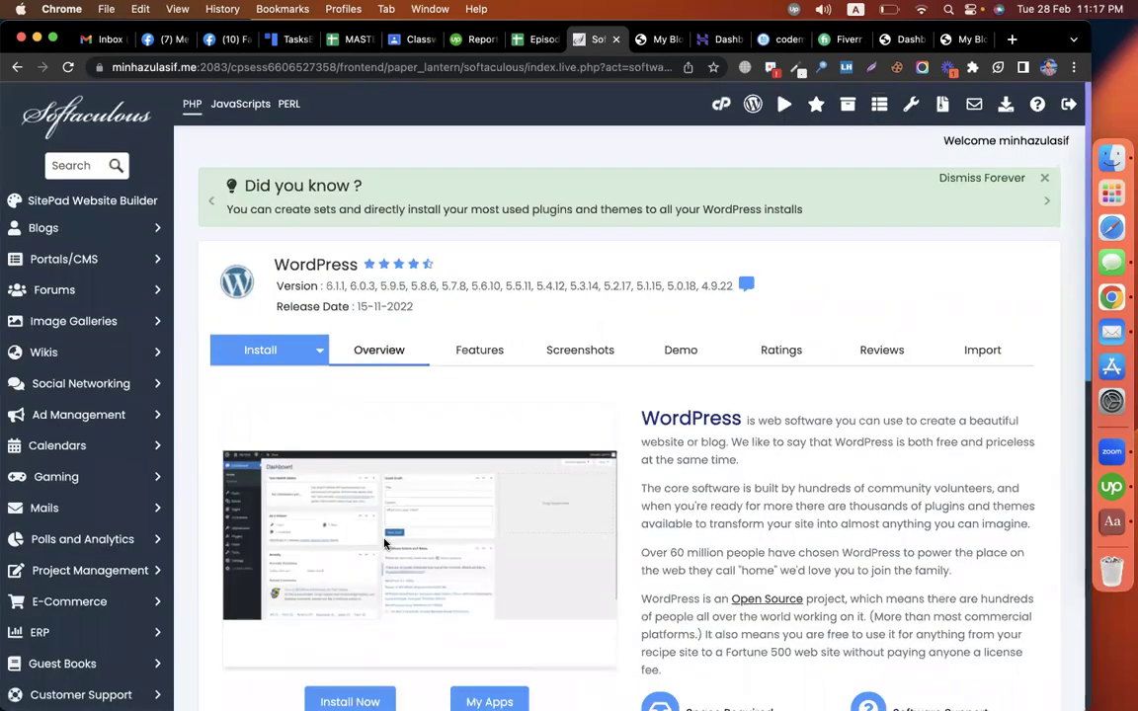
{"action": "left_click", "coordinate": [349, 701]}
Step: Replace the 'wp' install directory with blog4 and start the WordPress 6.1.1 installation
{"action": "left_click", "coordinate": [575, 348]}
{"action": "key", "text": "super+a"}
{"action": "type", "text": "blog4"}
{"action": "scroll", "coordinate": [592, 355], "scroll_direction": "down", "scroll_amount": 3}
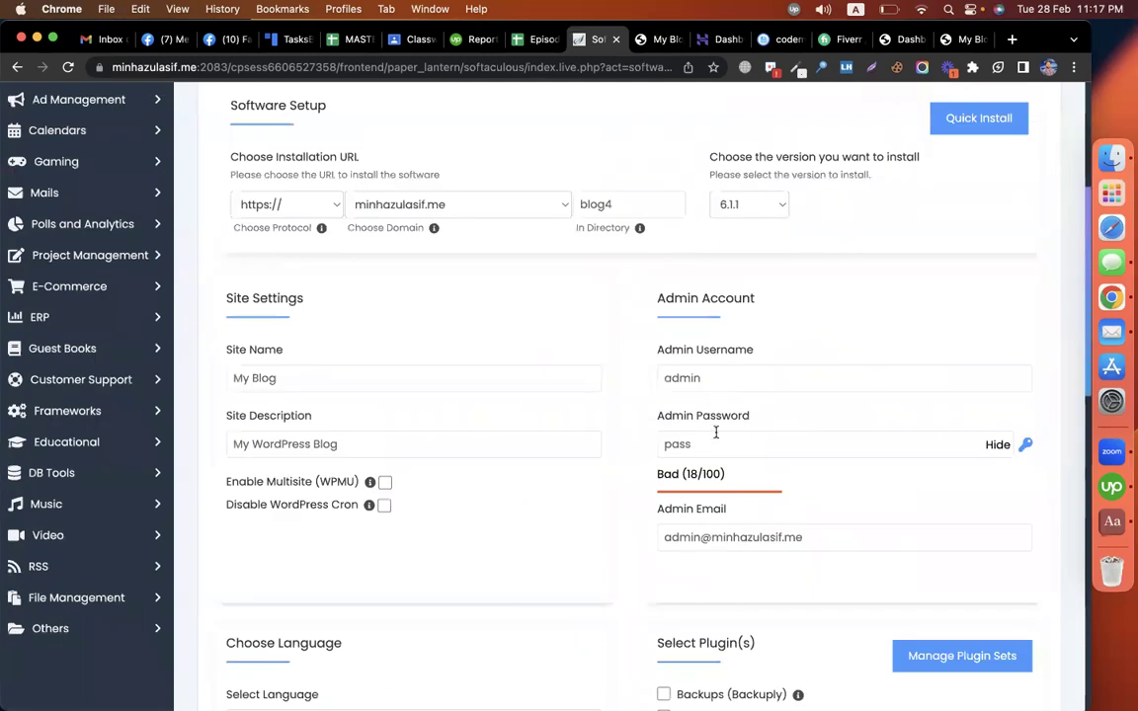
{"action": "scroll", "coordinate": [719, 437], "scroll_direction": "down", "scroll_amount": 8}
{"action": "scroll", "coordinate": [660, 612], "scroll_direction": "down", "scroll_amount": 5}
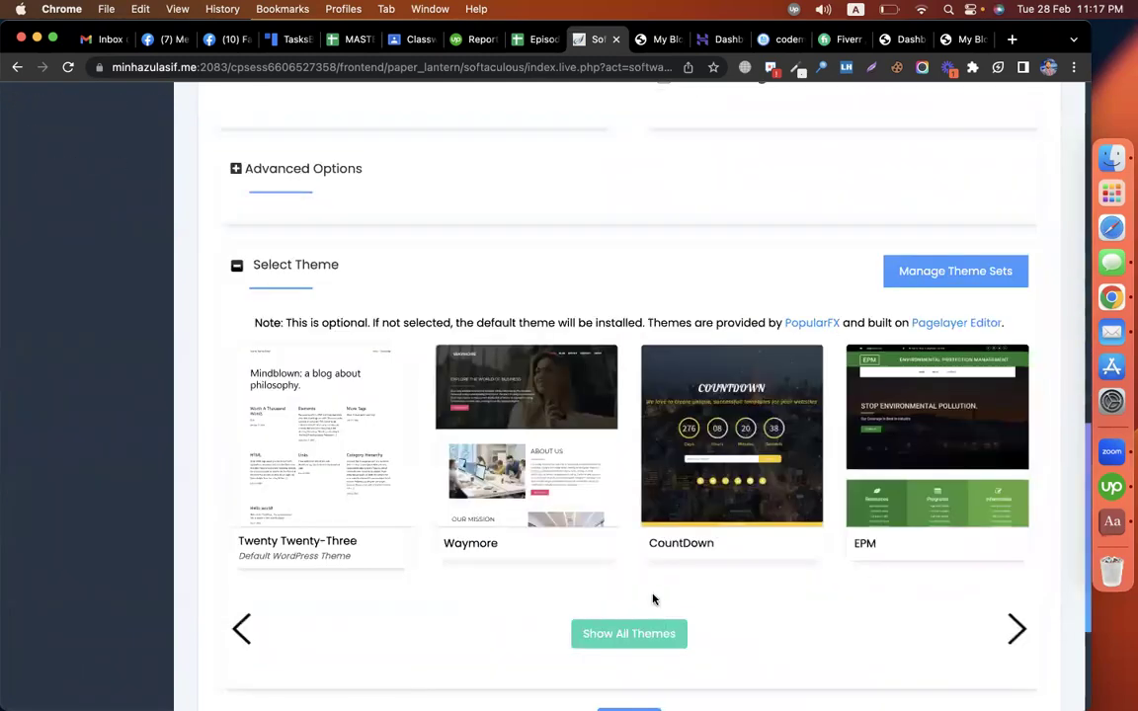
{"action": "scroll", "coordinate": [593, 435], "scroll_direction": "down", "scroll_amount": 4}
{"action": "left_click", "coordinate": [629, 488]}
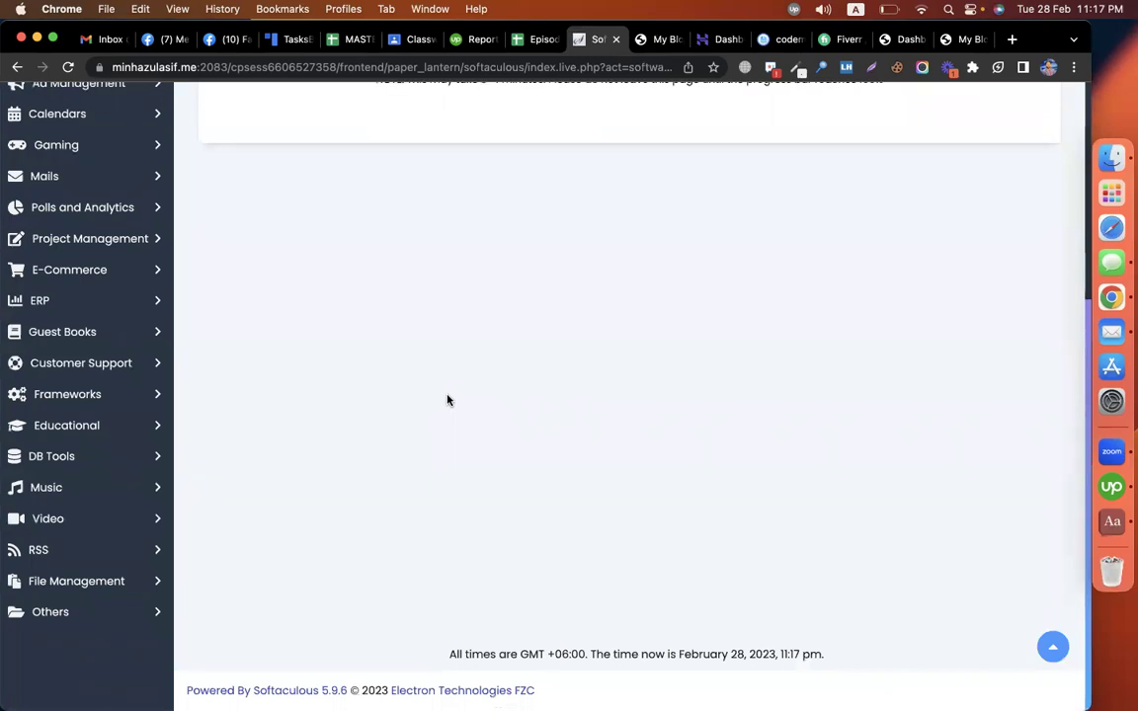
{"action": "scroll", "coordinate": [513, 352], "scroll_direction": "up", "scroll_amount": 1}
{"action": "scroll", "coordinate": [513, 353], "scroll_direction": "up", "scroll_amount": 2}
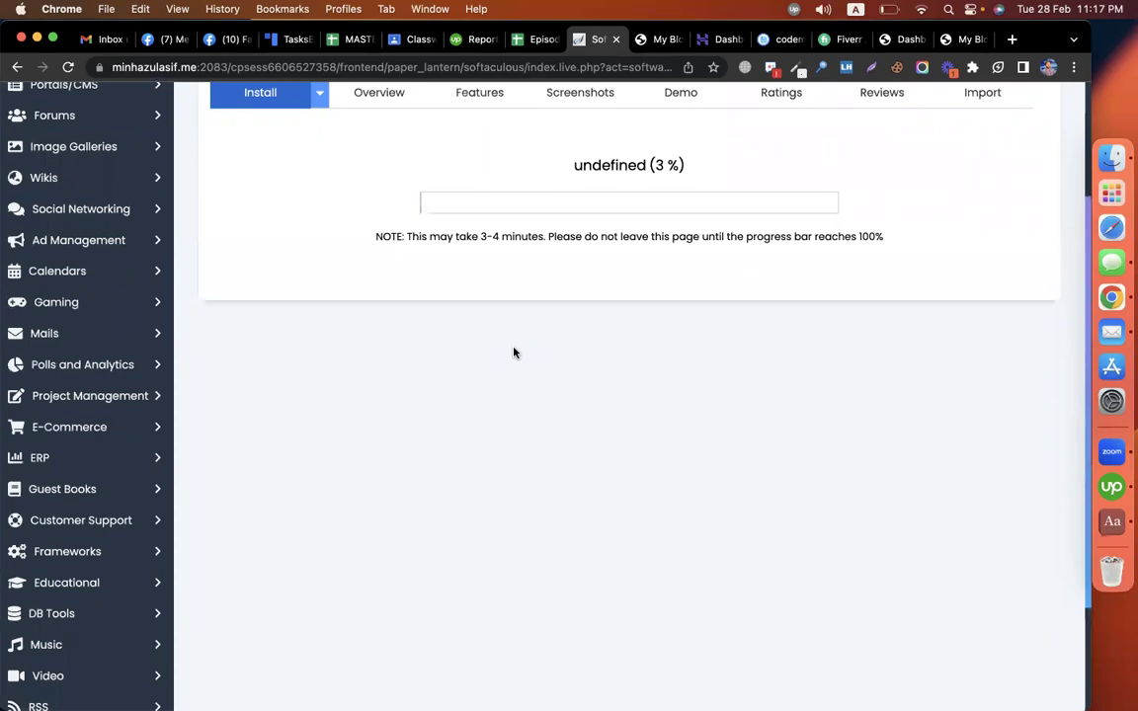
Step: Check the blog front page and WordPress dashboard tabs
{"action": "left_click", "coordinate": [969, 39]}
{"action": "left_click", "coordinate": [901, 40]}
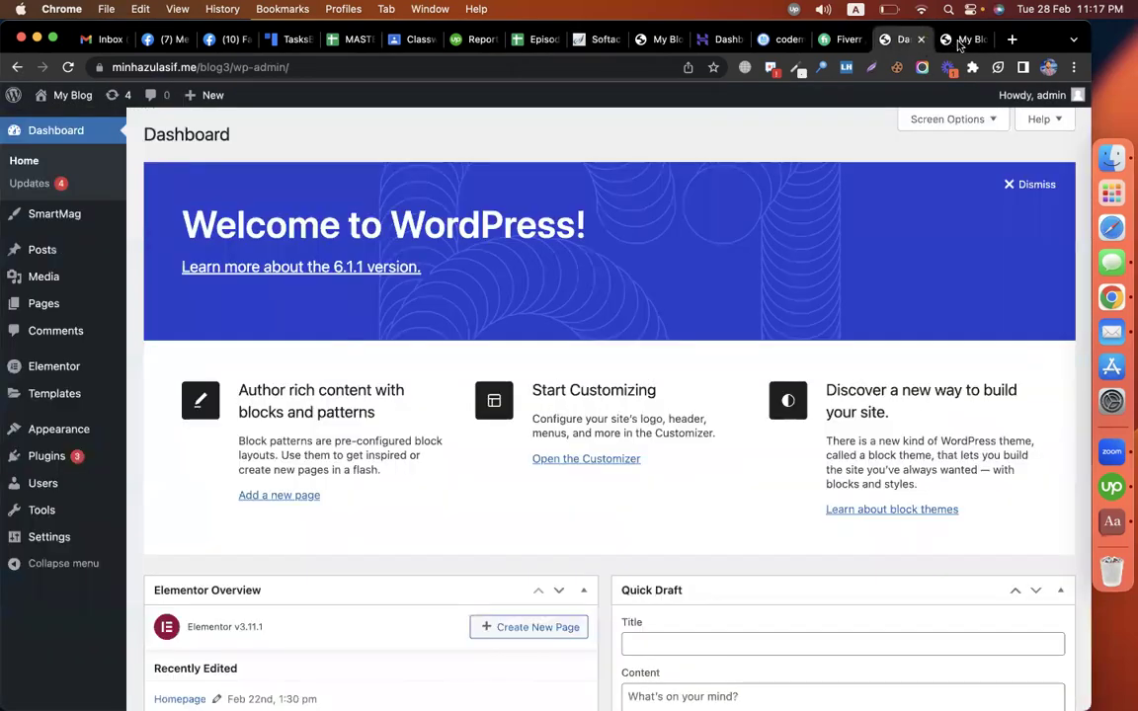
{"action": "left_click", "coordinate": [961, 41]}
{"action": "left_click", "coordinate": [901, 39]}
Step: Close the File Browser and extra My Blog tabs, returning to the Softaculous install progress
{"action": "left_click", "coordinate": [785, 40]}
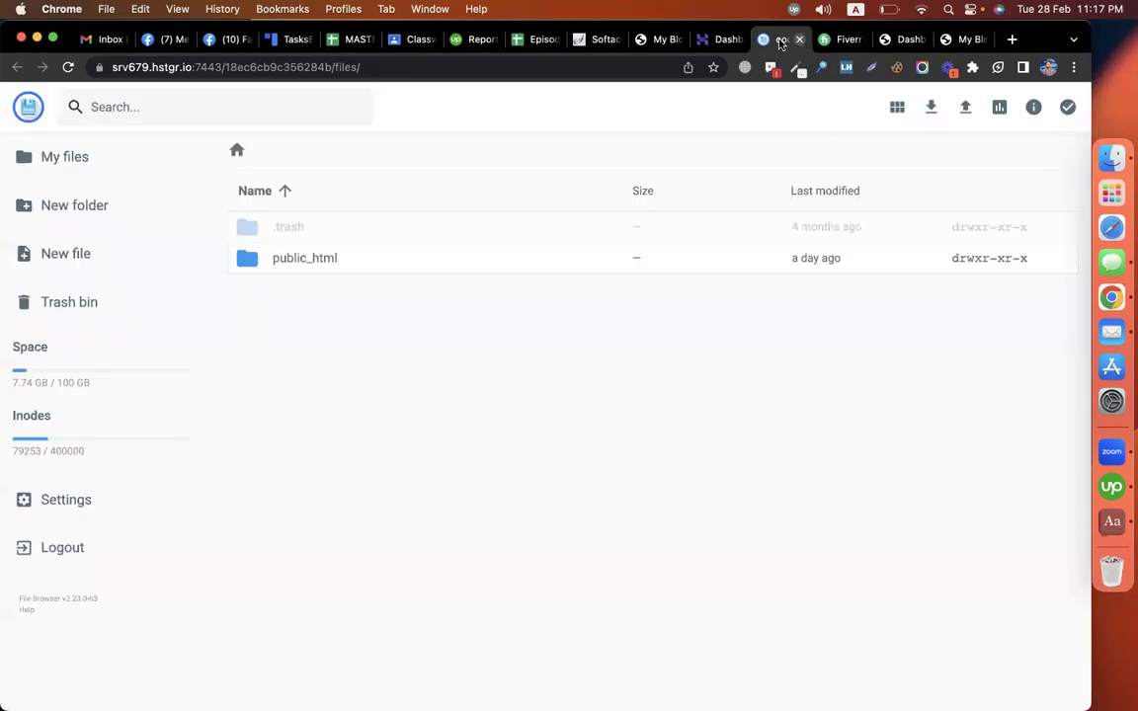
{"action": "left_click", "coordinate": [800, 40]}
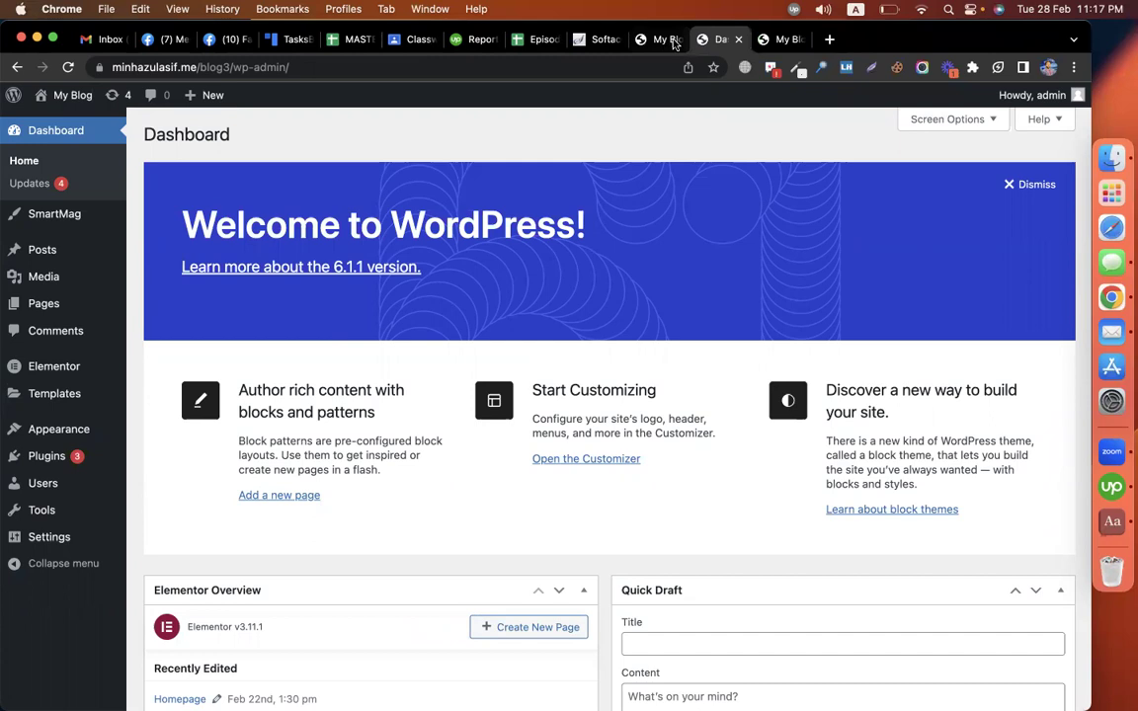
{"action": "left_click", "coordinate": [680, 40]}
{"action": "key", "text": "ctrl+shift+Tab"}
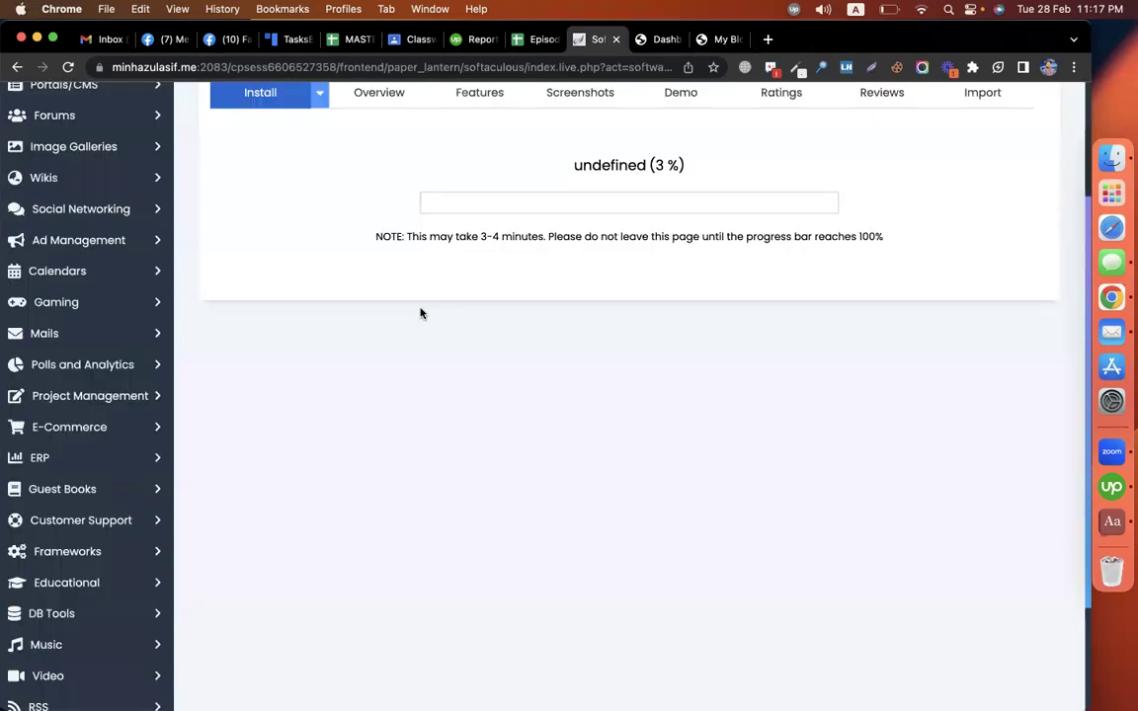
{"action": "scroll", "coordinate": [420, 313], "scroll_direction": "up", "scroll_amount": 3}
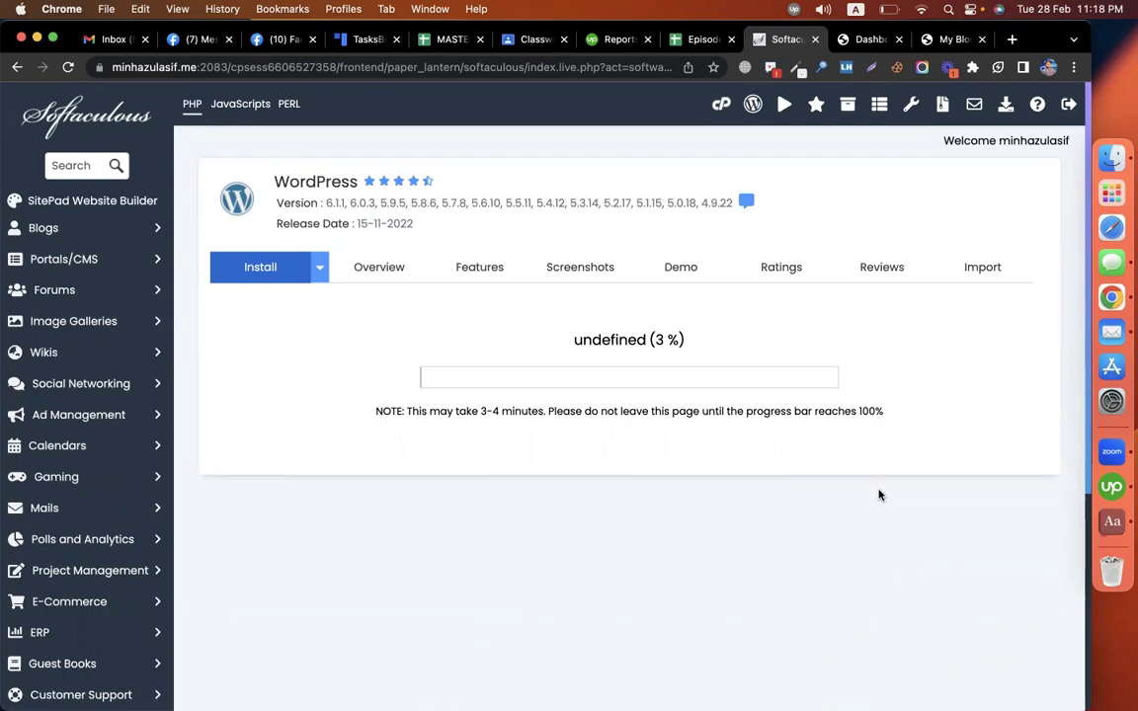
Step: In a new tab, go to developerszone.net
{"action": "left_click", "coordinate": [1011, 39]}
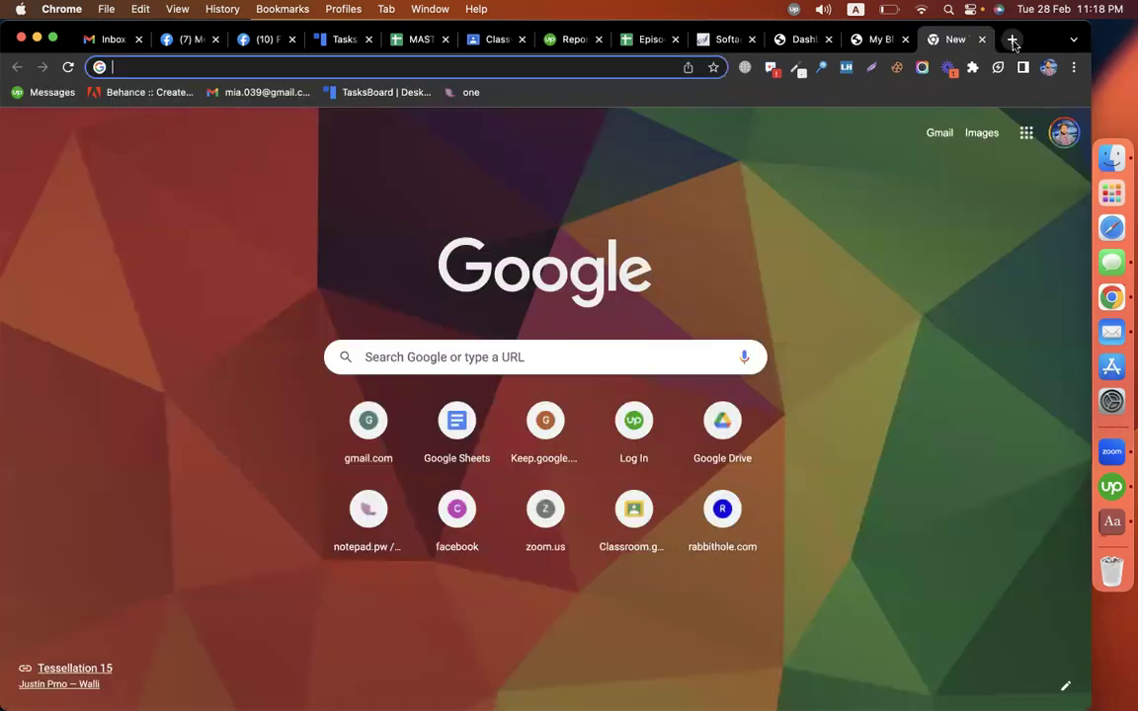
{"action": "type", "text": "developers"}
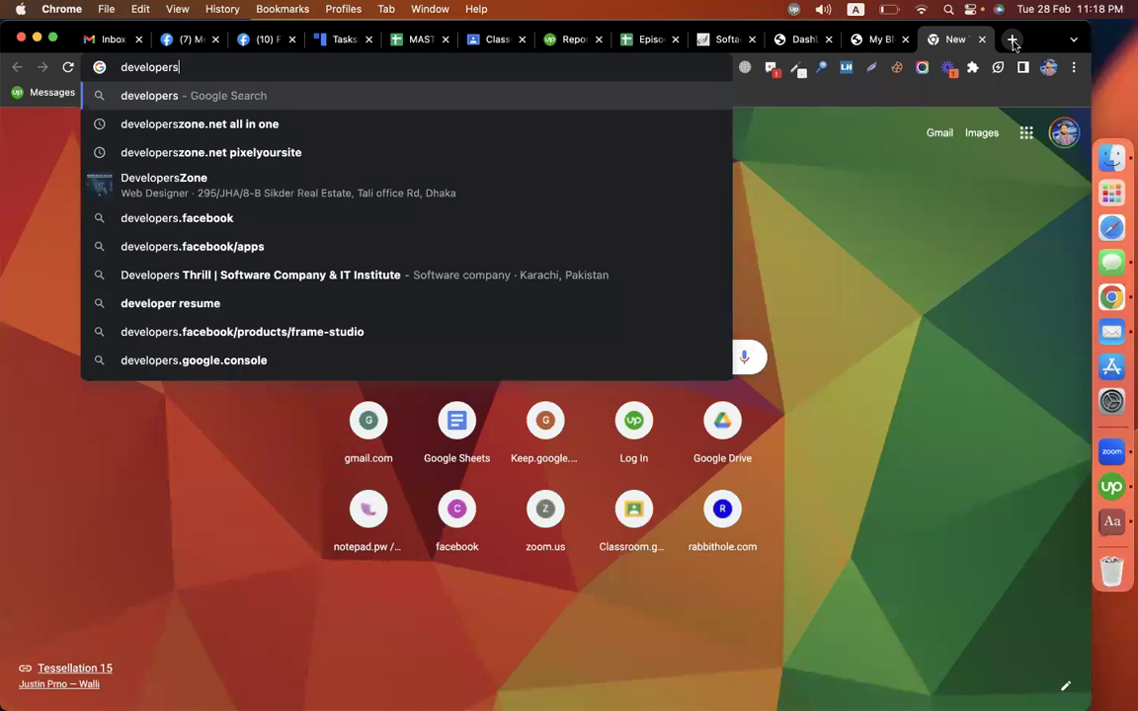
{"action": "type", "text": "zone"}
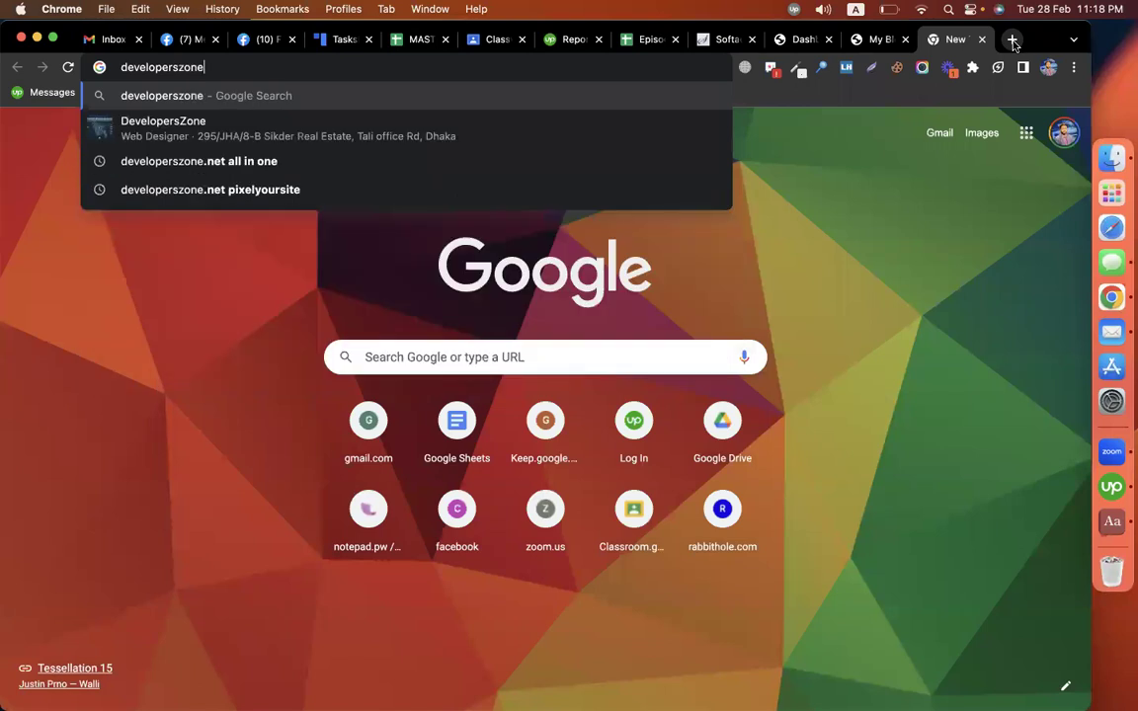
{"action": "type", "text": ".net"}
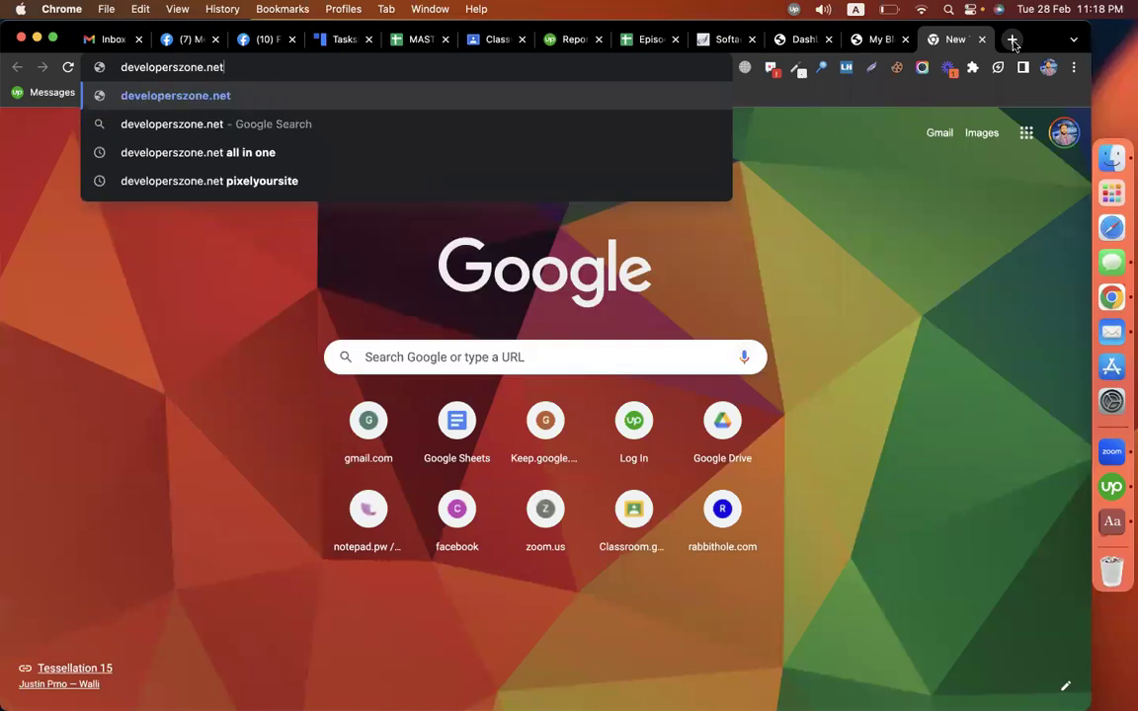
{"action": "key", "text": "Return"}
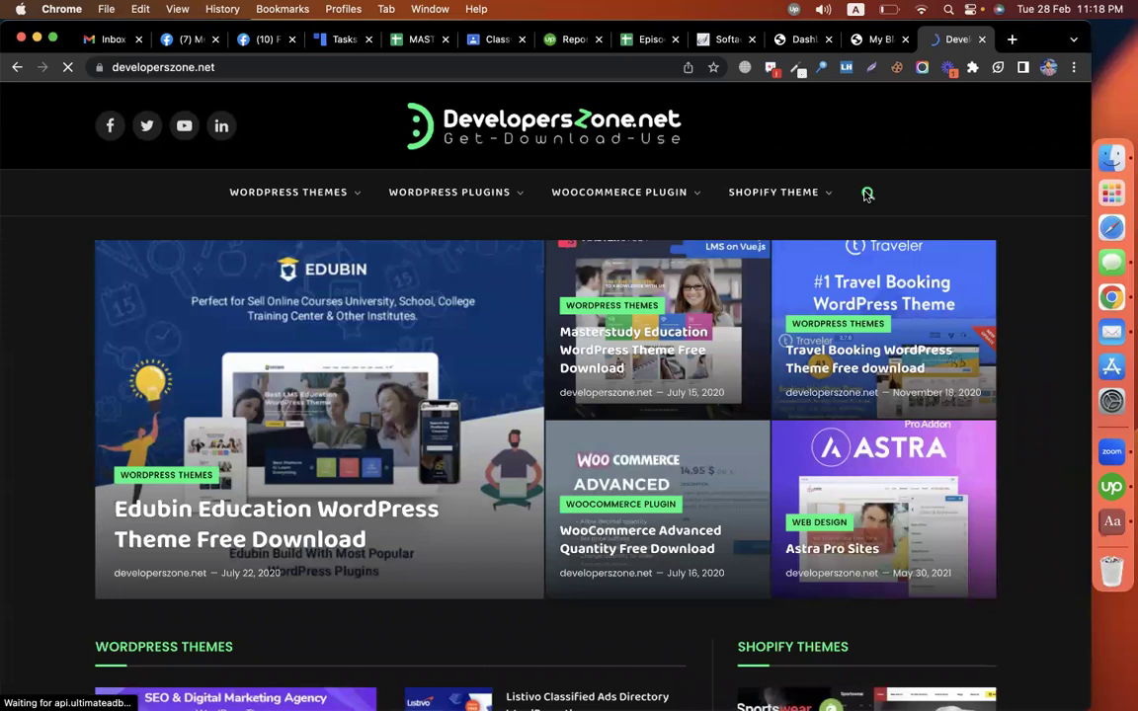
Step: Search the DevelopersZone.net site for 'all in one'
{"action": "left_click", "coordinate": [867, 193]}
{"action": "type", "text": "all in on"}
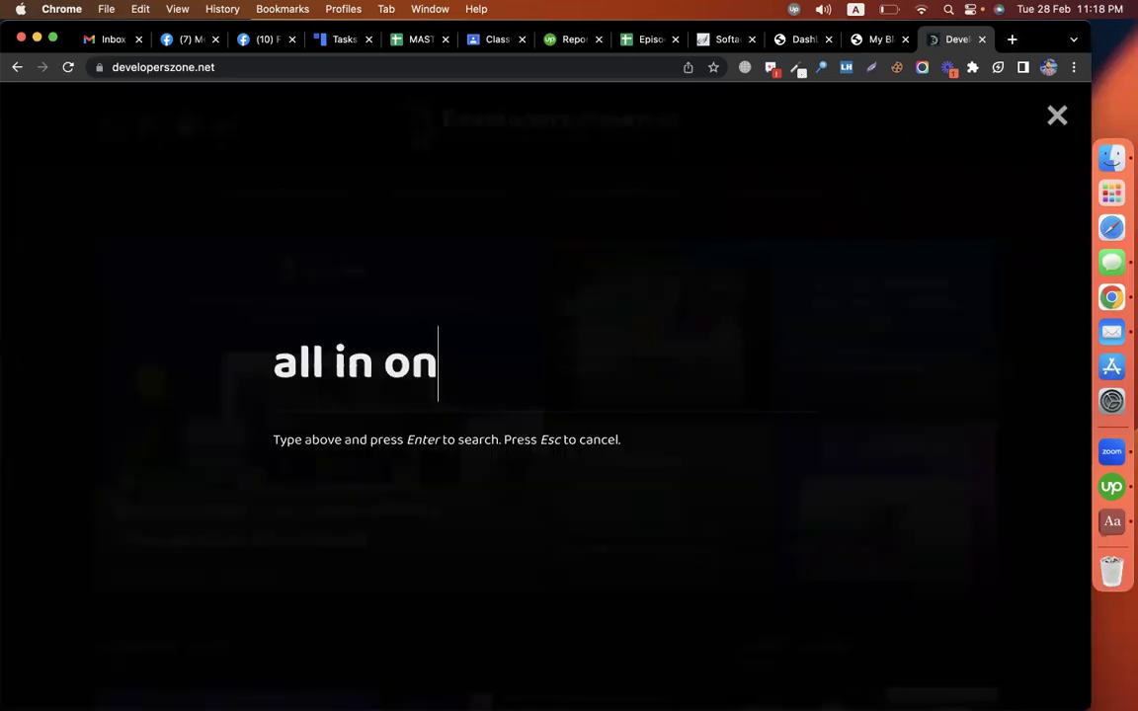
{"action": "type", "text": "e"}
{"action": "key", "text": "Return"}
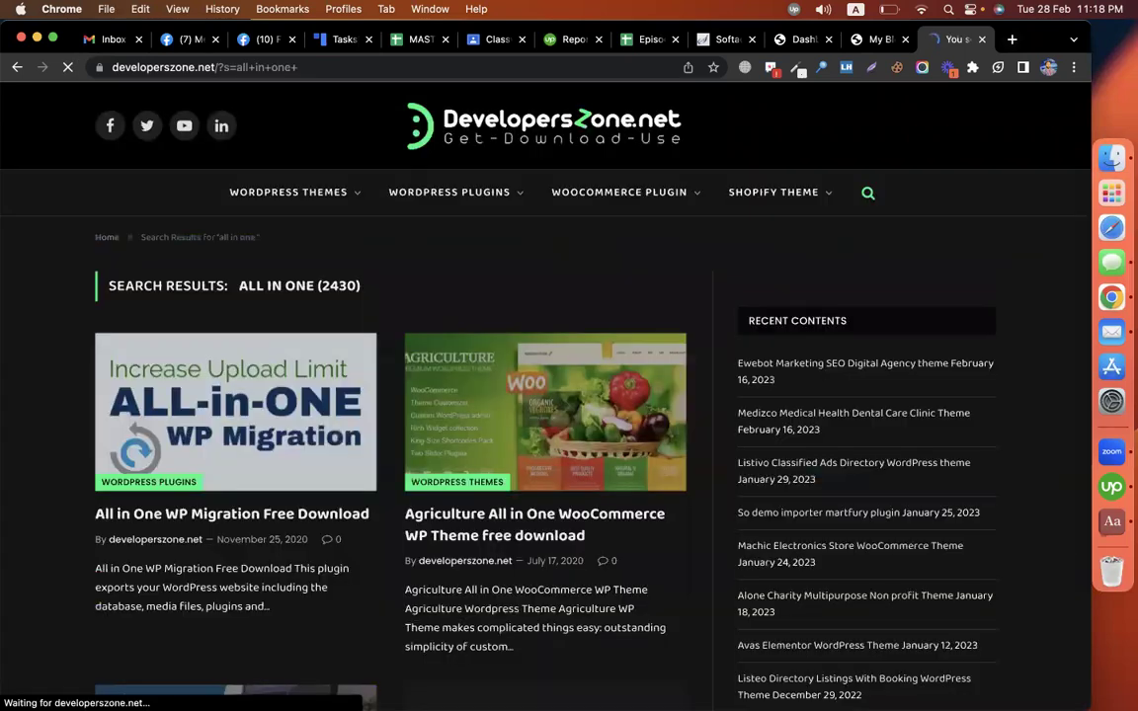
Step: Open the All in One WP Migration Free Download article and follow its download link to MEGA
{"action": "left_click", "coordinate": [307, 471]}
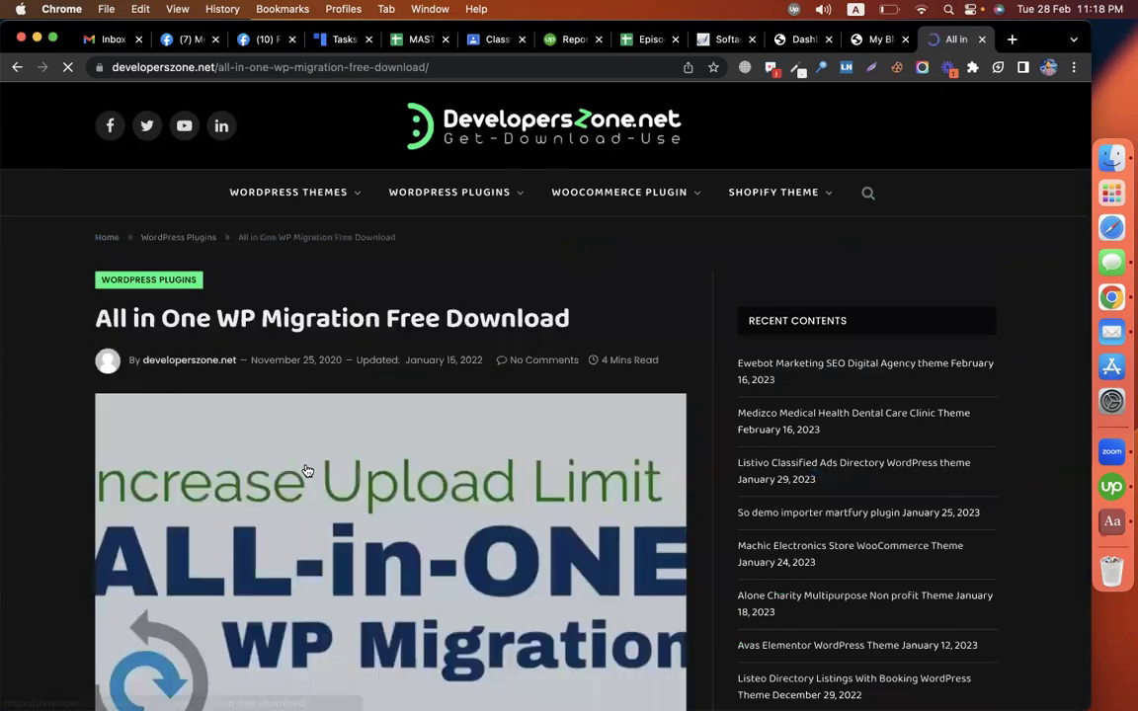
{"action": "scroll", "coordinate": [308, 471], "scroll_direction": "down", "scroll_amount": 5}
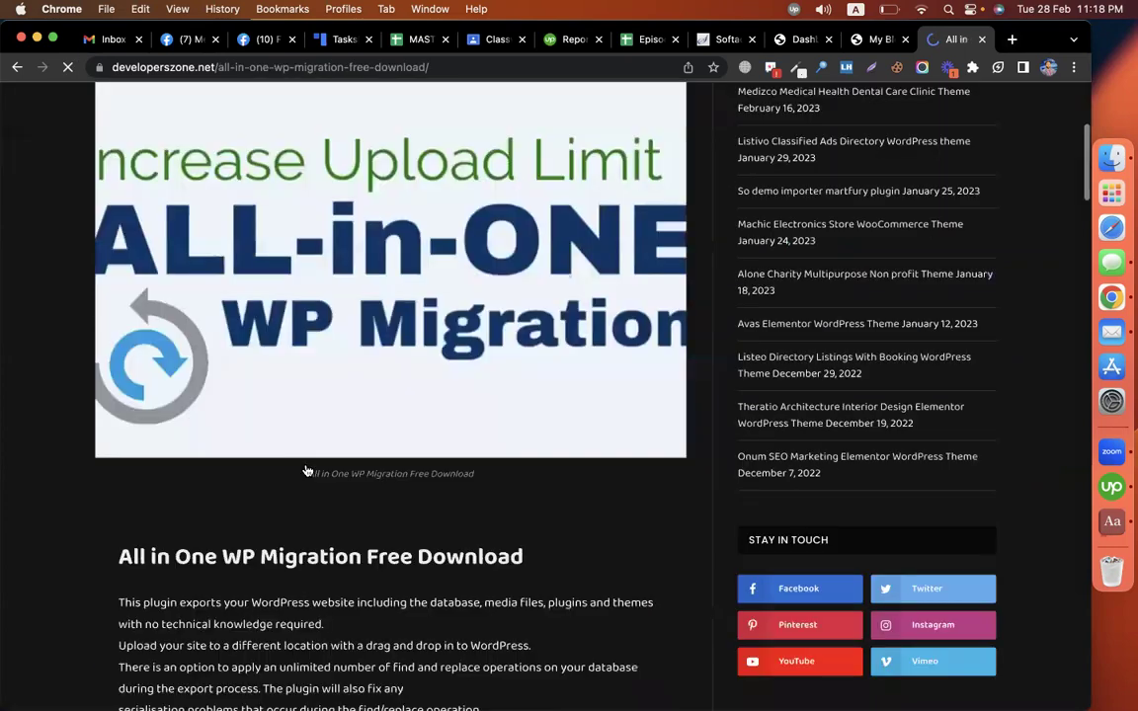
{"action": "scroll", "coordinate": [297, 435], "scroll_direction": "down", "scroll_amount": 10}
{"action": "scroll", "coordinate": [276, 385], "scroll_direction": "down", "scroll_amount": 15}
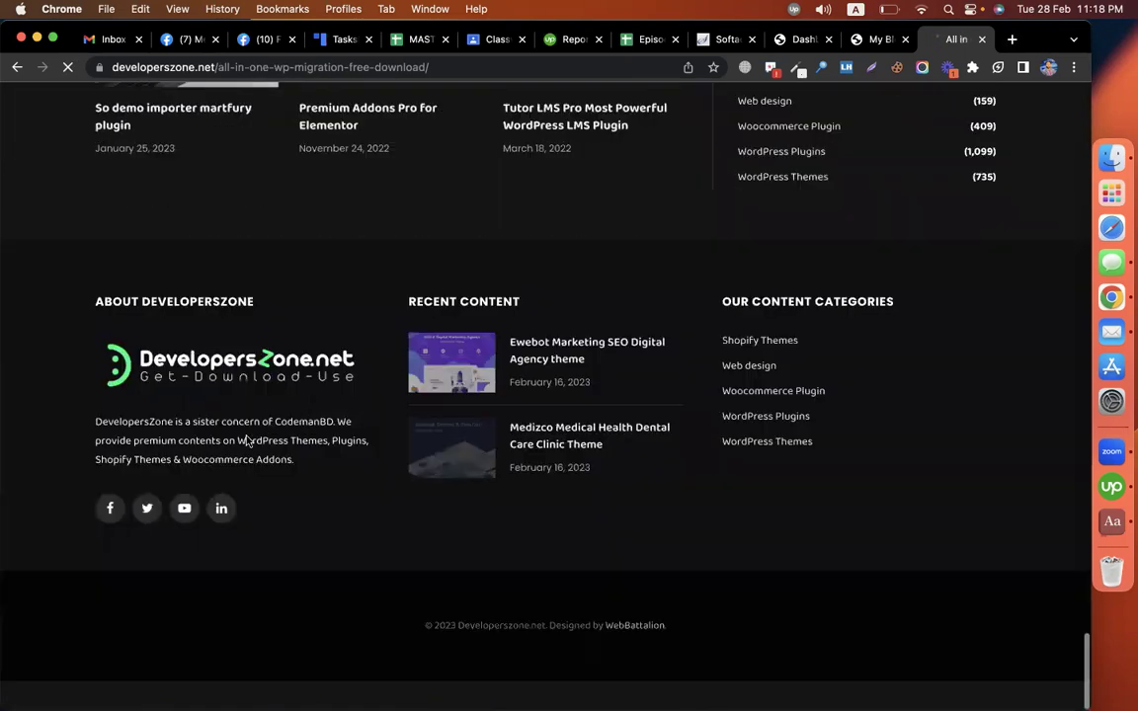
{"action": "scroll", "coordinate": [247, 440], "scroll_direction": "up", "scroll_amount": 10}
{"action": "left_click", "coordinate": [227, 459]}
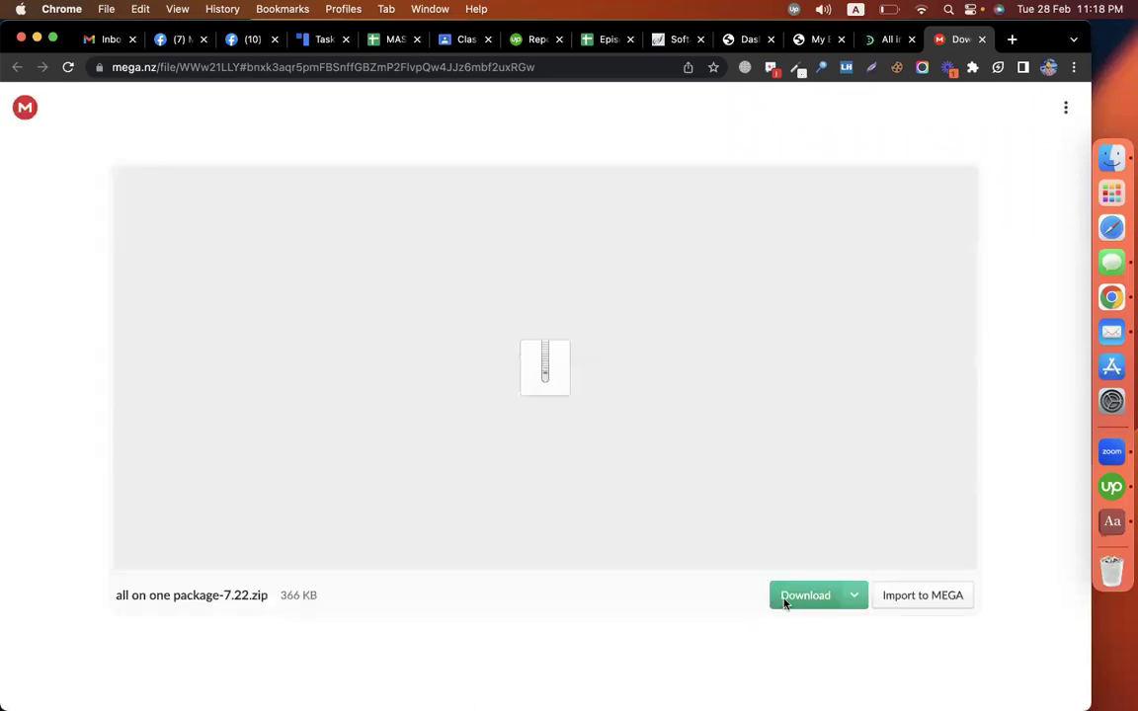
Step: Download all on one package-7.22.zip (366 KB) from MEGA
{"action": "left_click", "coordinate": [785, 597]}
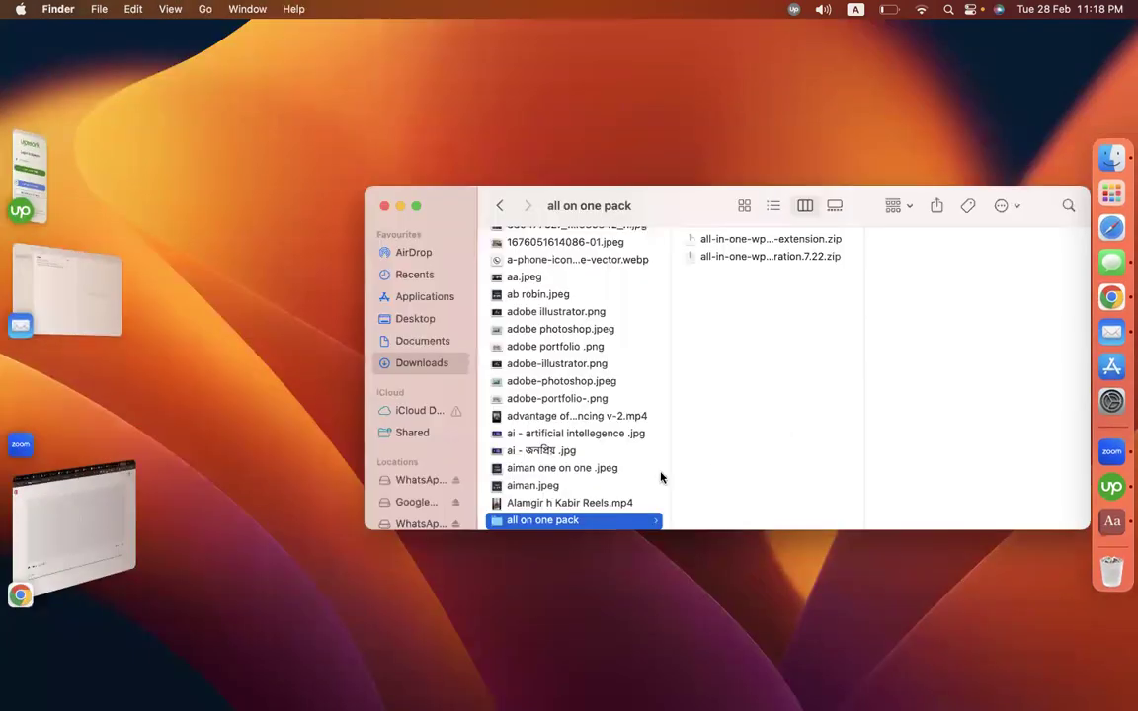
{"action": "left_click", "coordinate": [753, 240]}
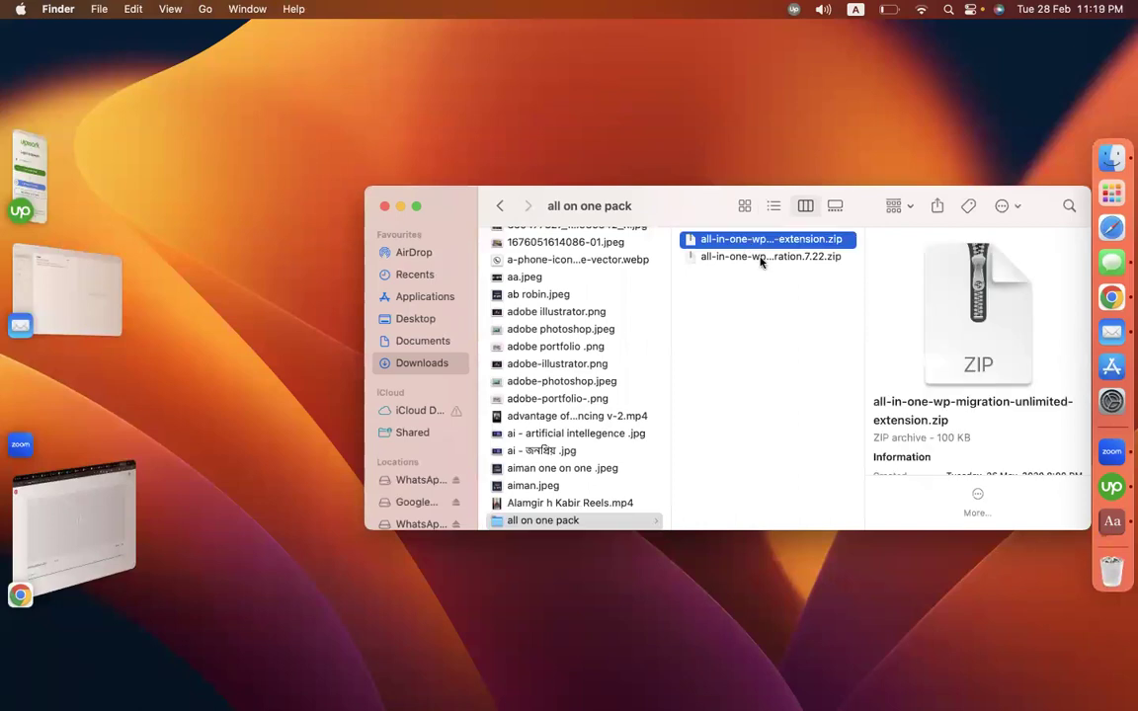
{"action": "left_click", "coordinate": [759, 257]}
{"action": "left_click_drag", "start_coordinate": [969, 264], "coordinate": [964, 264]}
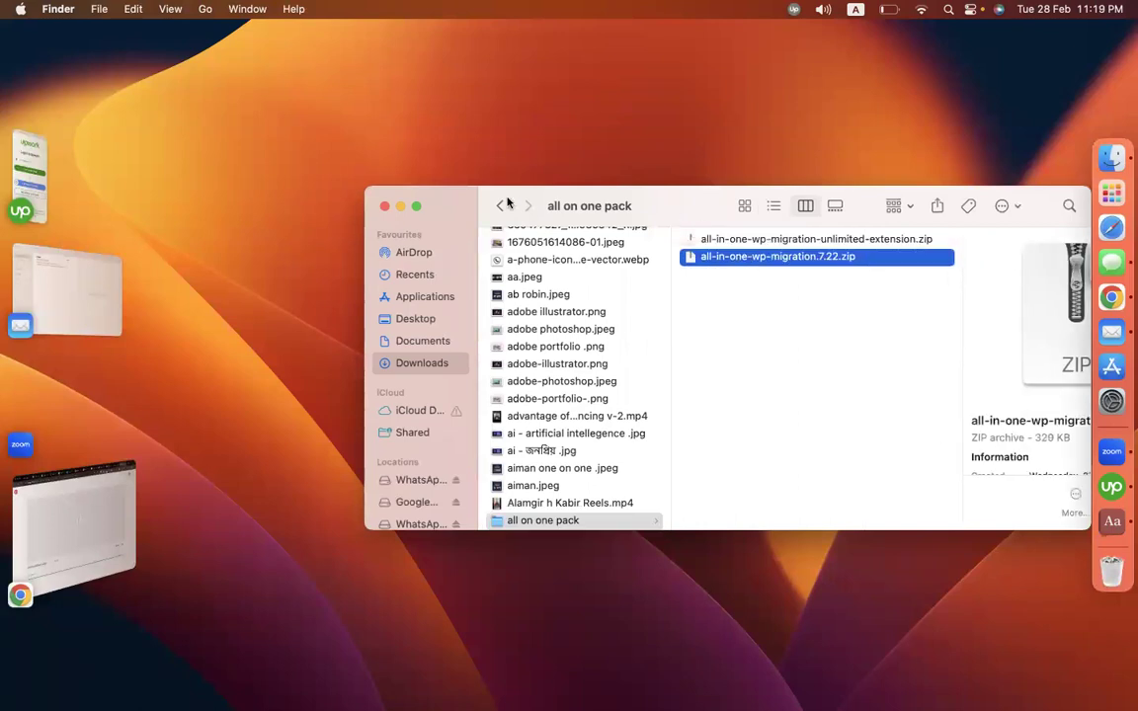
{"action": "left_click_drag", "start_coordinate": [506, 203], "coordinate": [333, 190]}
{"action": "left_click", "coordinate": [609, 226]}
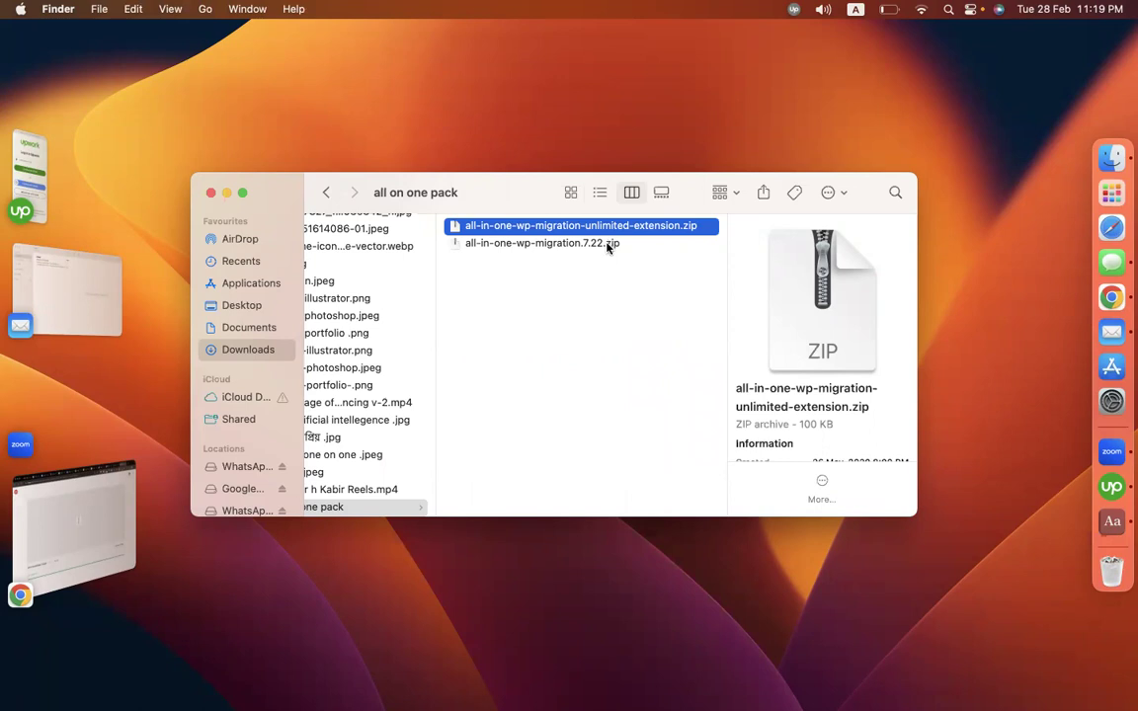
{"action": "left_click", "coordinate": [529, 249]}
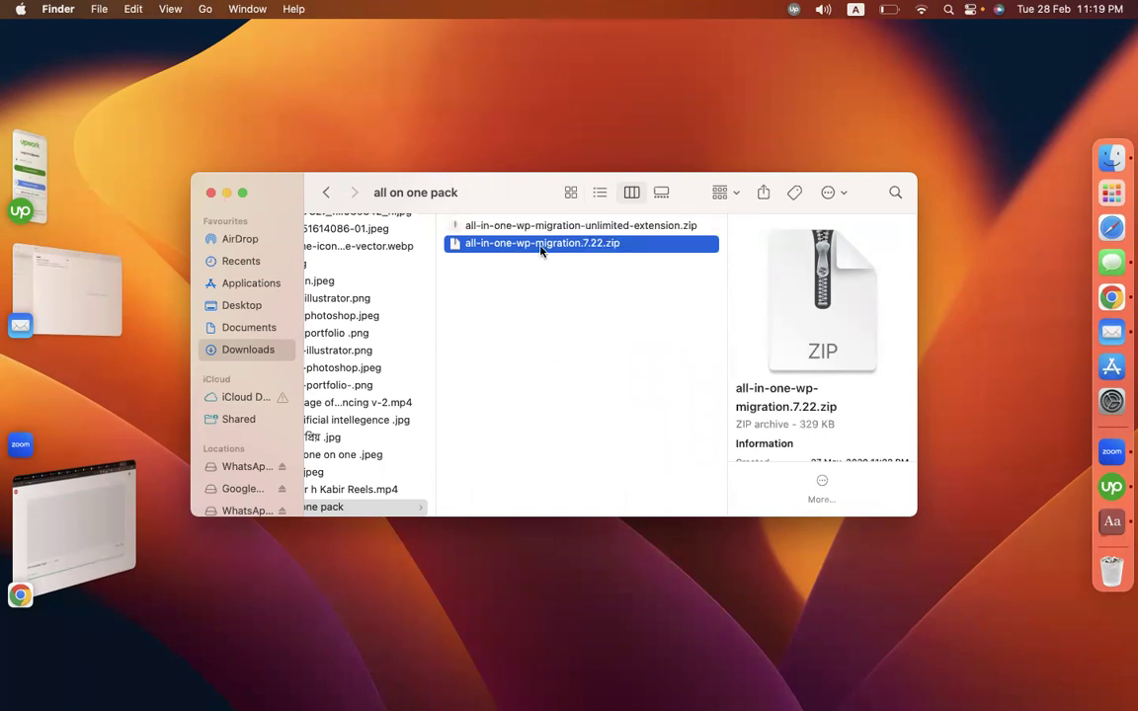
{"action": "left_click", "coordinate": [598, 227]}
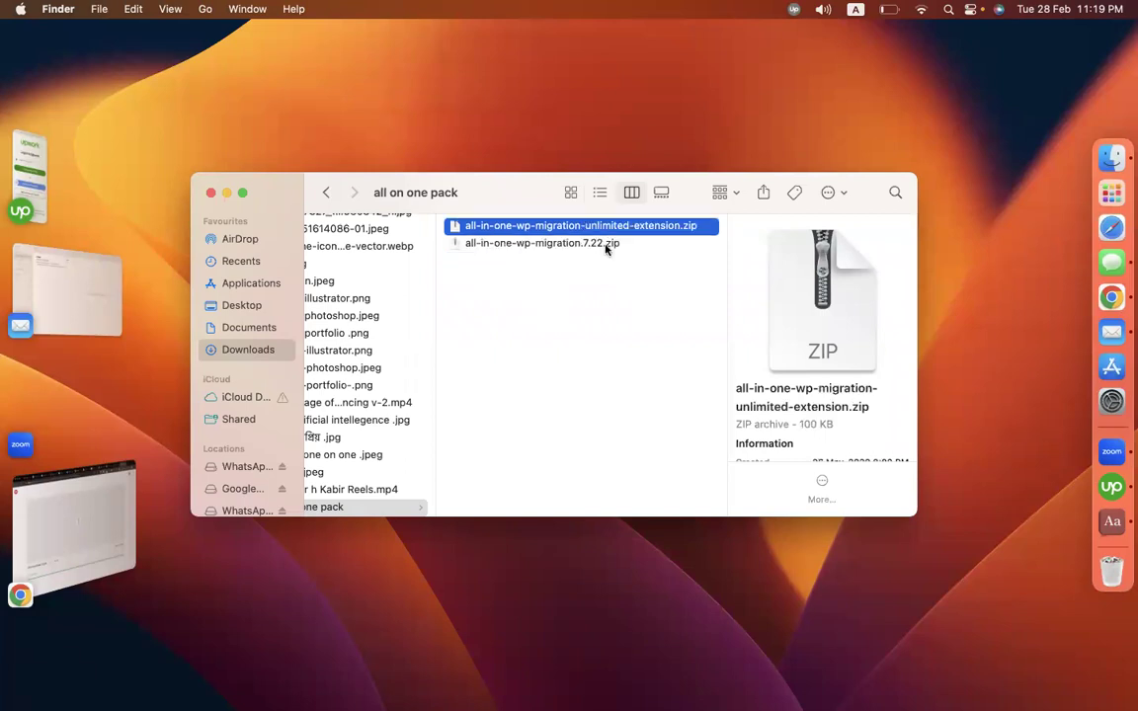
{"action": "left_click", "coordinate": [1114, 297]}
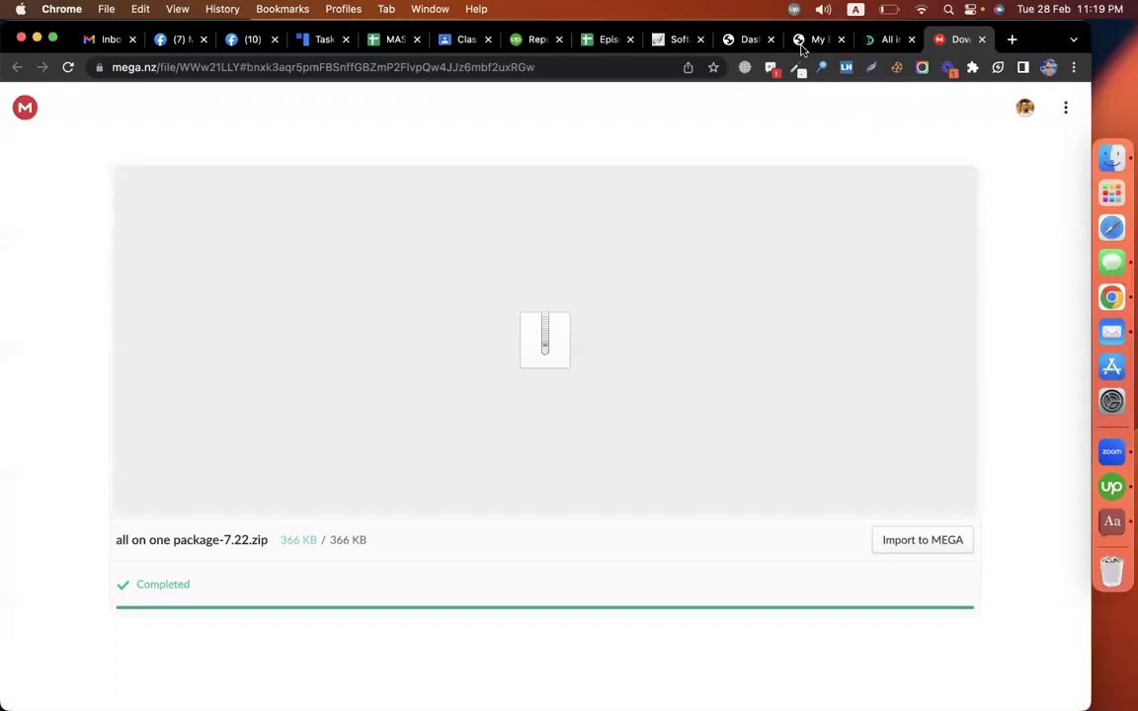
Step: Open the WordPress installation form in the Softaculous tab
{"action": "left_click", "coordinate": [677, 39]}
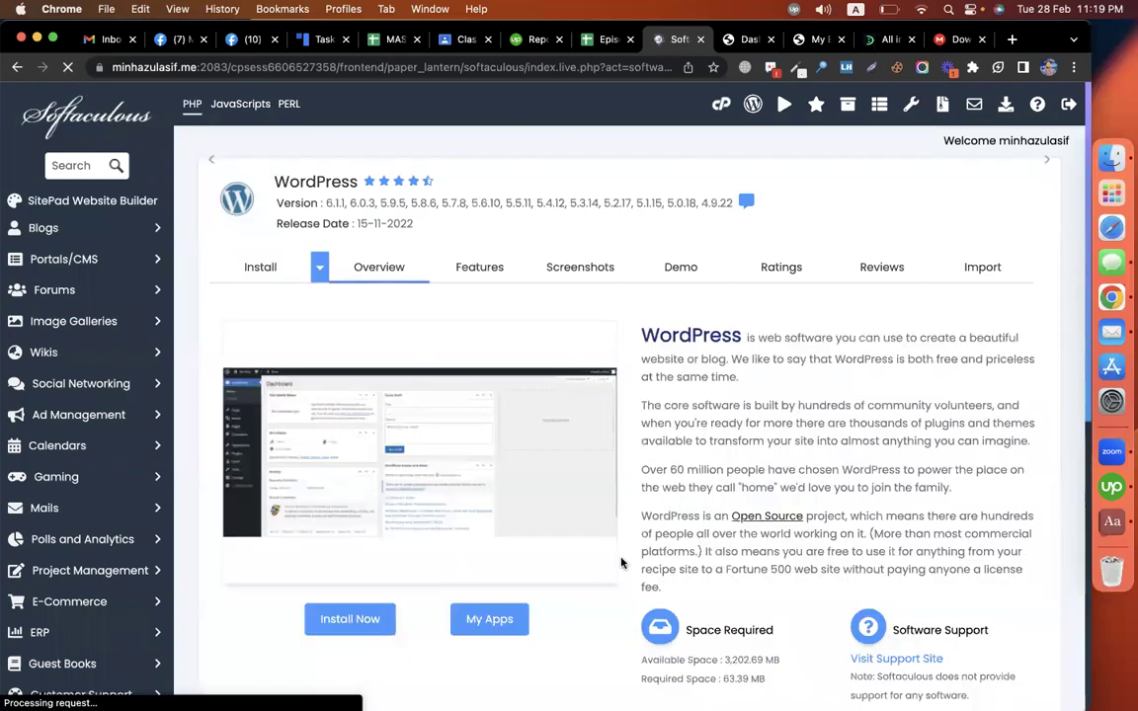
{"action": "scroll", "coordinate": [620, 563], "scroll_direction": "down", "scroll_amount": 3}
{"action": "scroll", "coordinate": [622, 564], "scroll_direction": "down", "scroll_amount": 3}
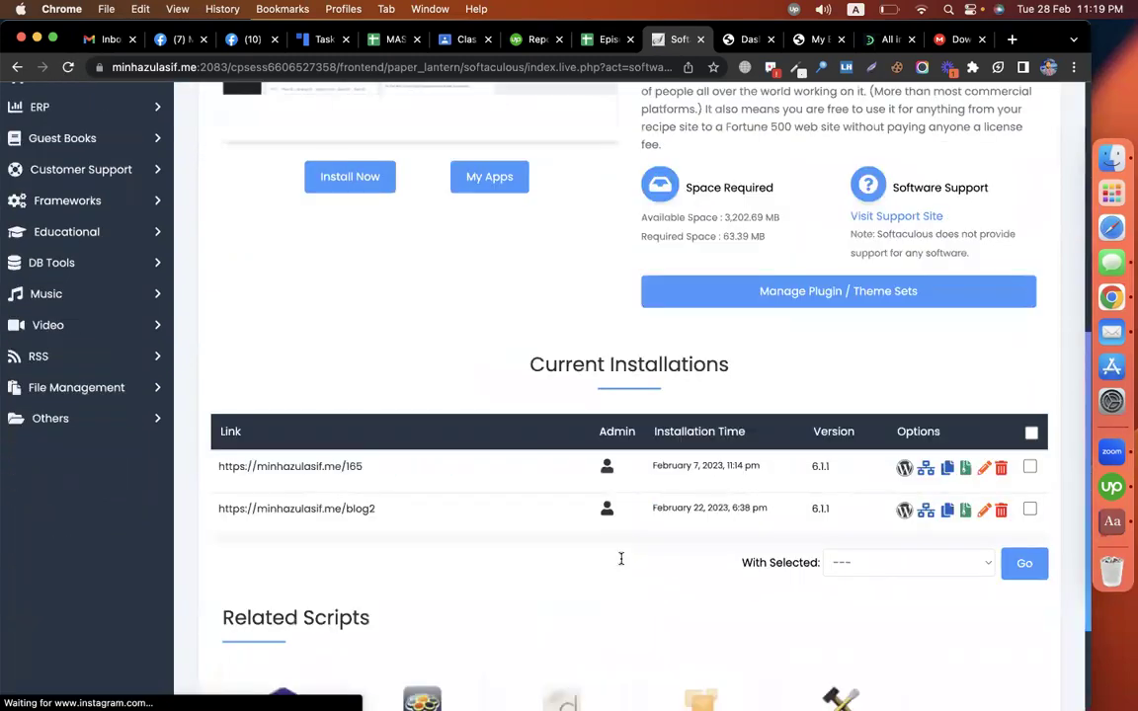
{"action": "scroll", "coordinate": [622, 564], "scroll_direction": "up", "scroll_amount": 4}
{"action": "left_click", "coordinate": [380, 583]}
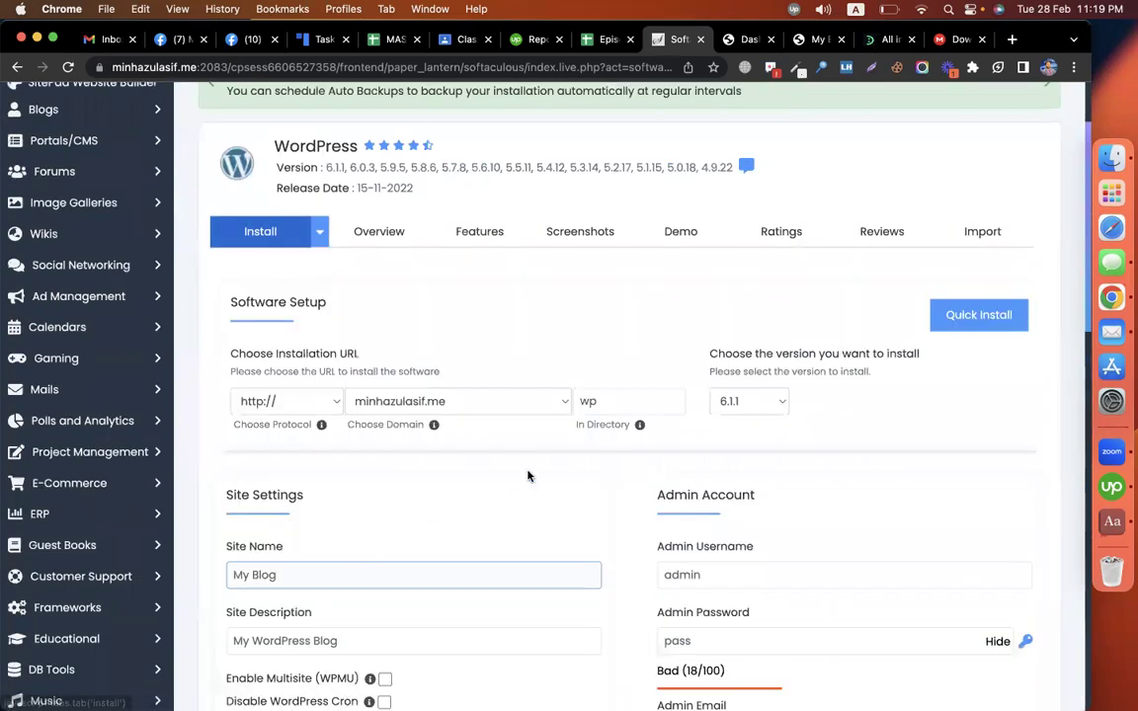
Step: Install WordPress into the blog4 directory and open its wp-admin dashboard
{"action": "double_click", "coordinate": [613, 399]}
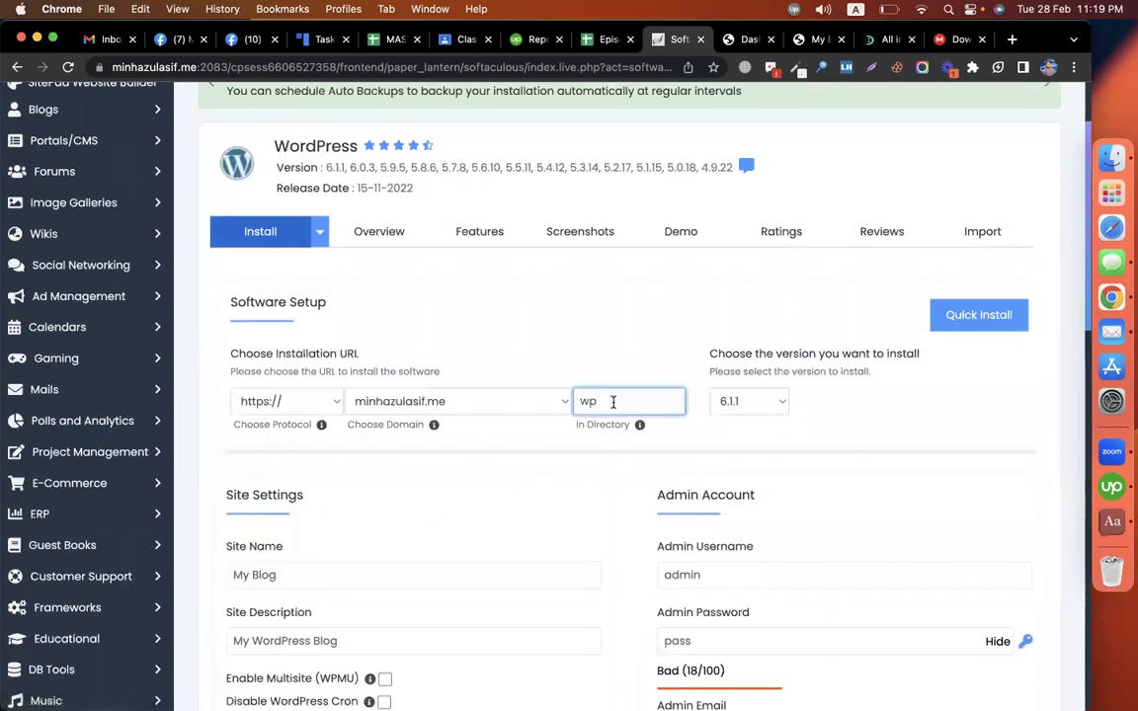
{"action": "type", "text": "blog4"}
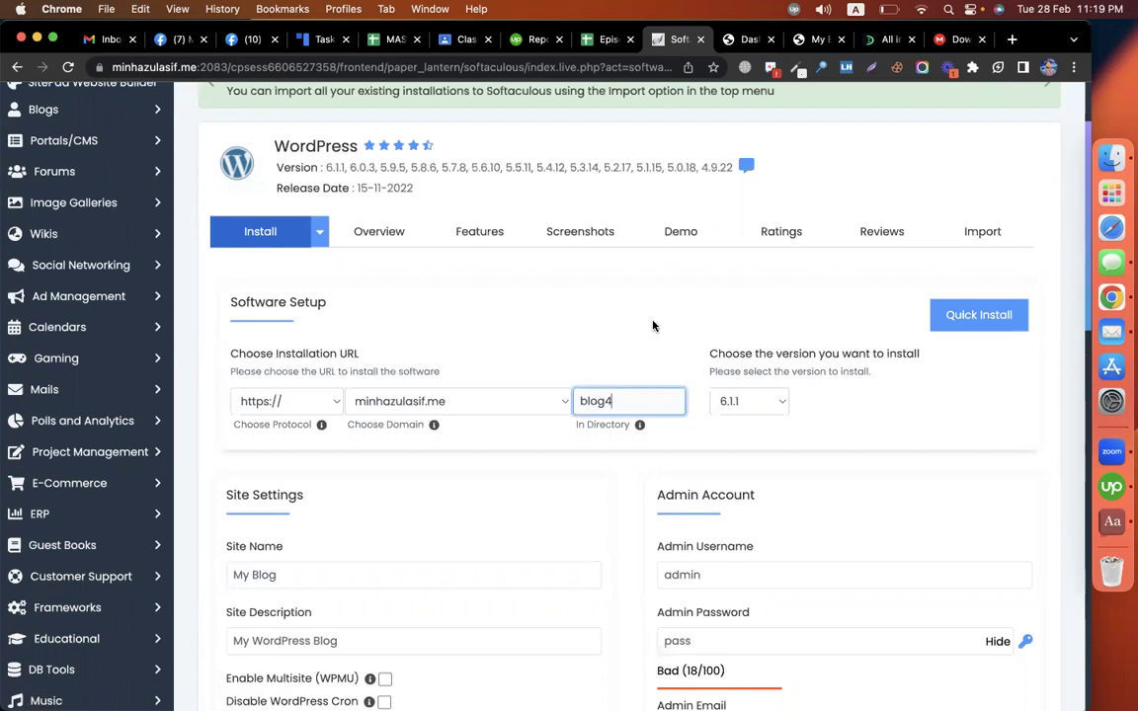
{"action": "scroll", "coordinate": [652, 325], "scroll_direction": "down", "scroll_amount": 4}
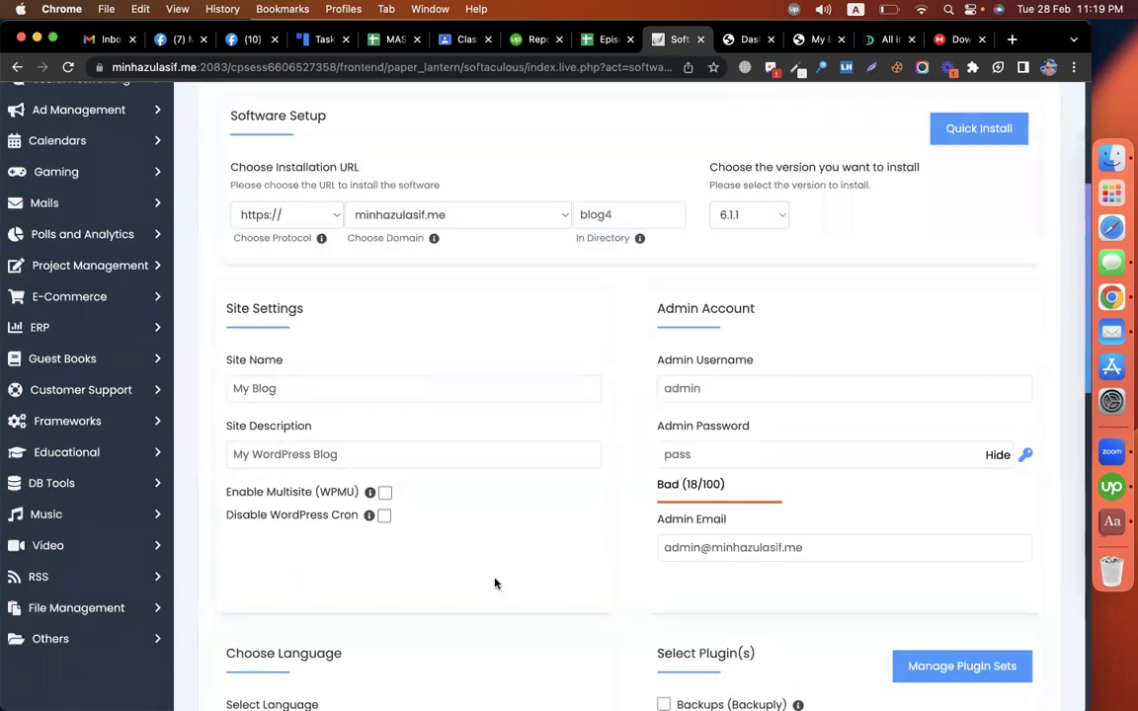
{"action": "scroll", "coordinate": [696, 552], "scroll_direction": "down", "scroll_amount": 8}
{"action": "scroll", "coordinate": [650, 639], "scroll_direction": "down", "scroll_amount": 10}
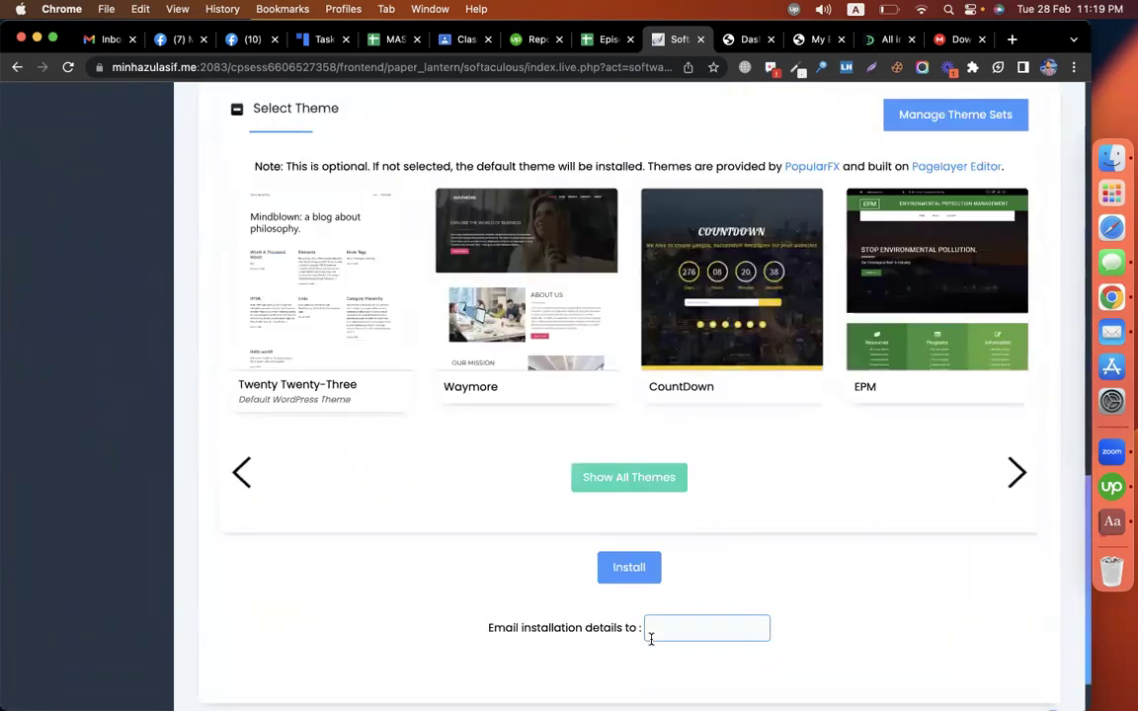
{"action": "left_click", "coordinate": [626, 584]}
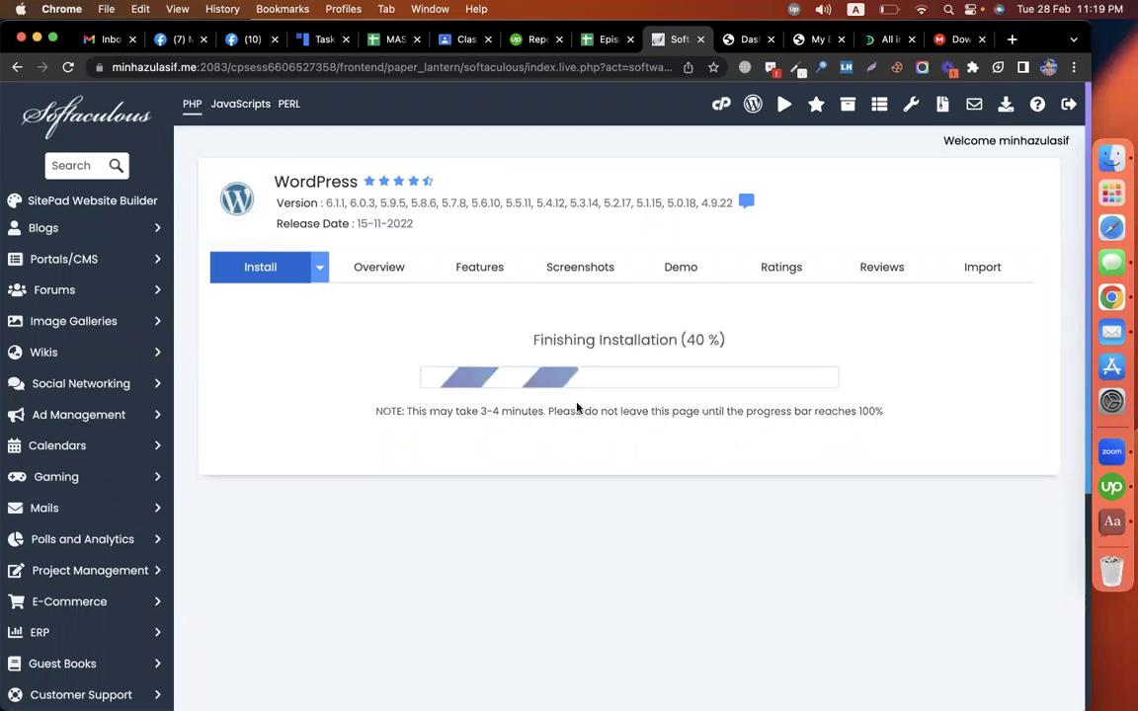
{"action": "left_click", "coordinate": [499, 419]}
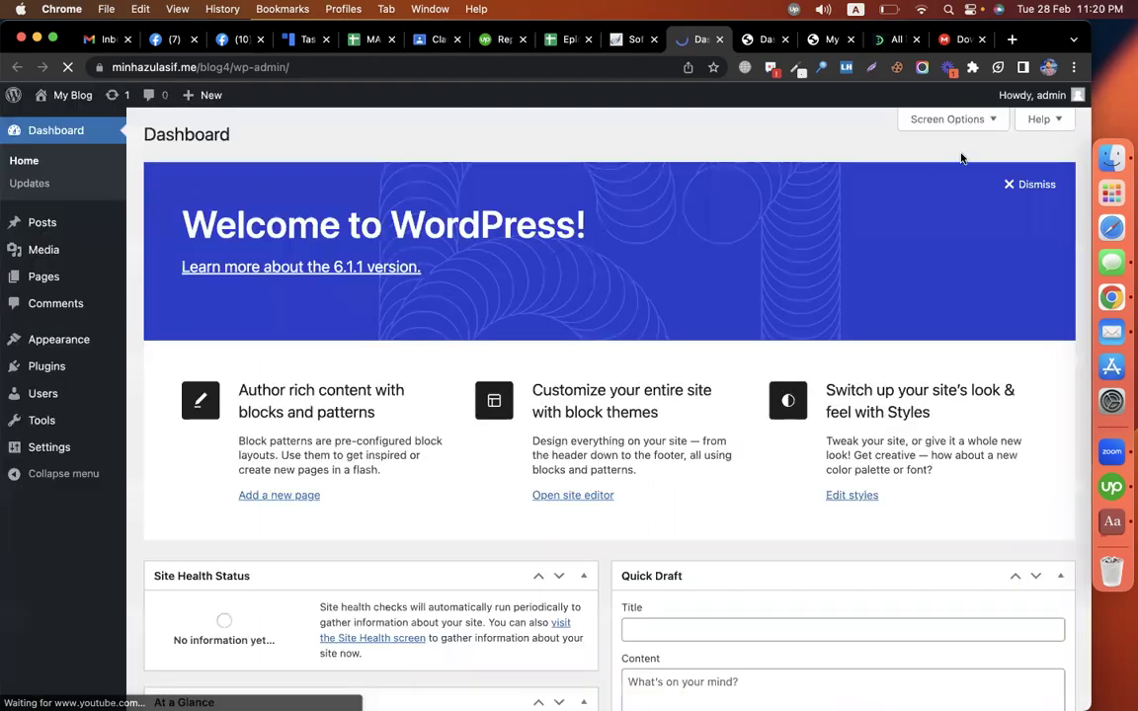
Step: Go to the blog3 admin's Plugins > Add New page
{"action": "left_click", "coordinate": [885, 41]}
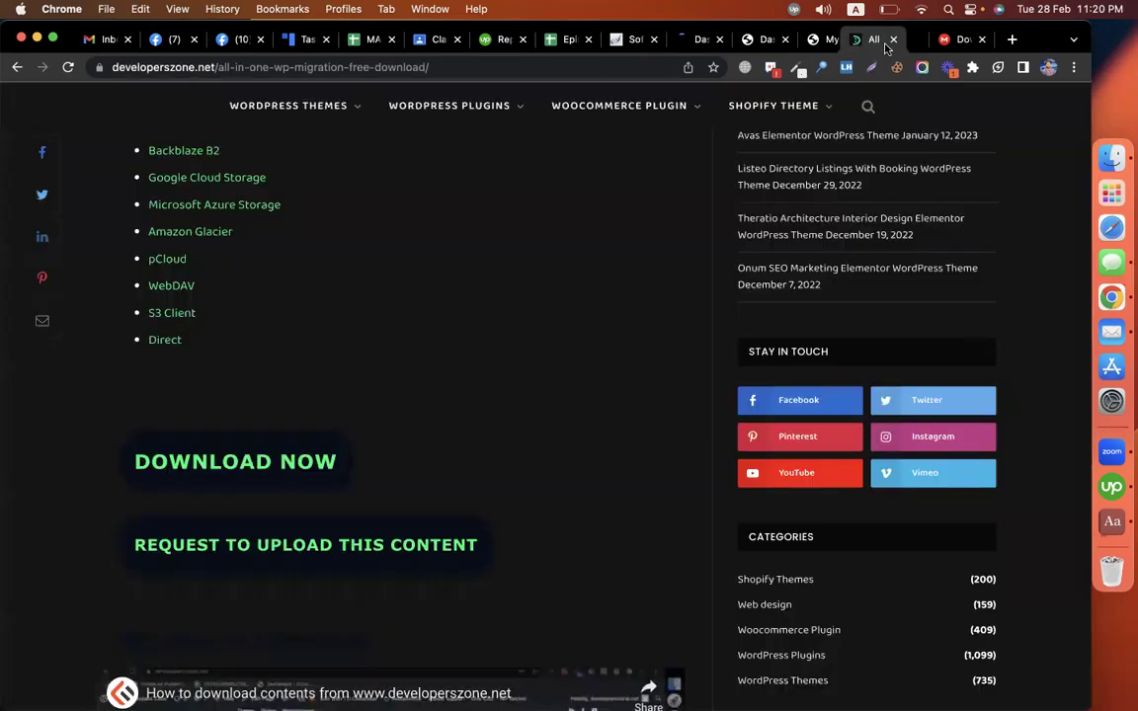
{"action": "left_click", "coordinate": [828, 41]}
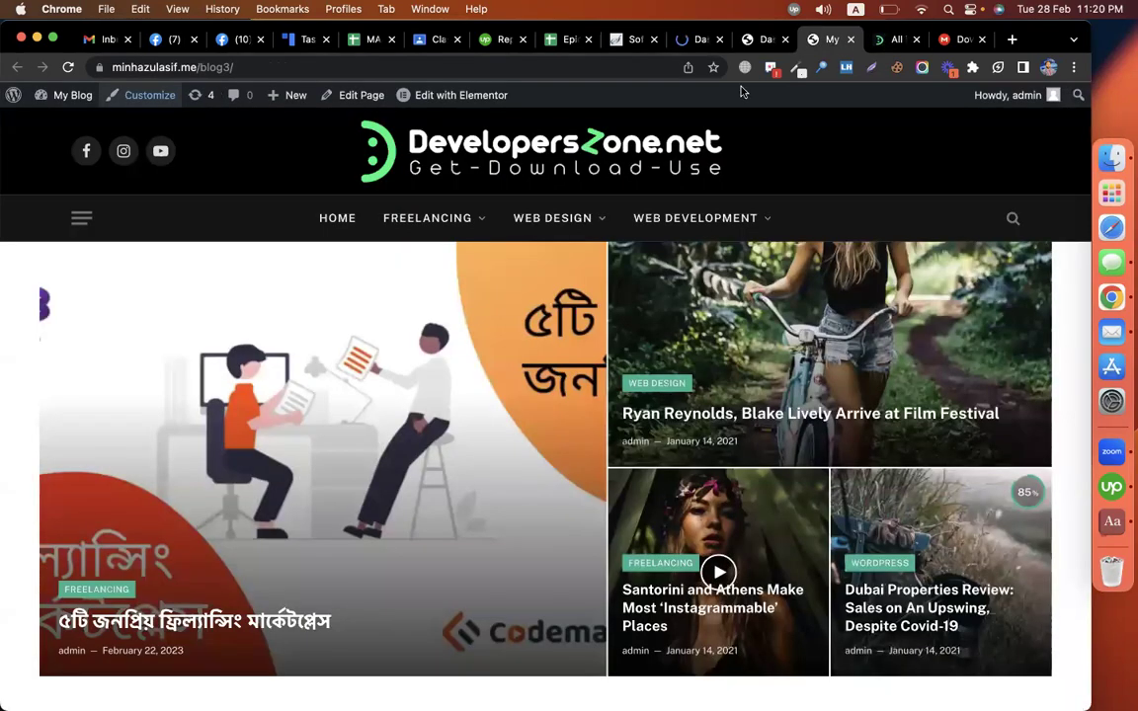
{"action": "left_click", "coordinate": [700, 41]}
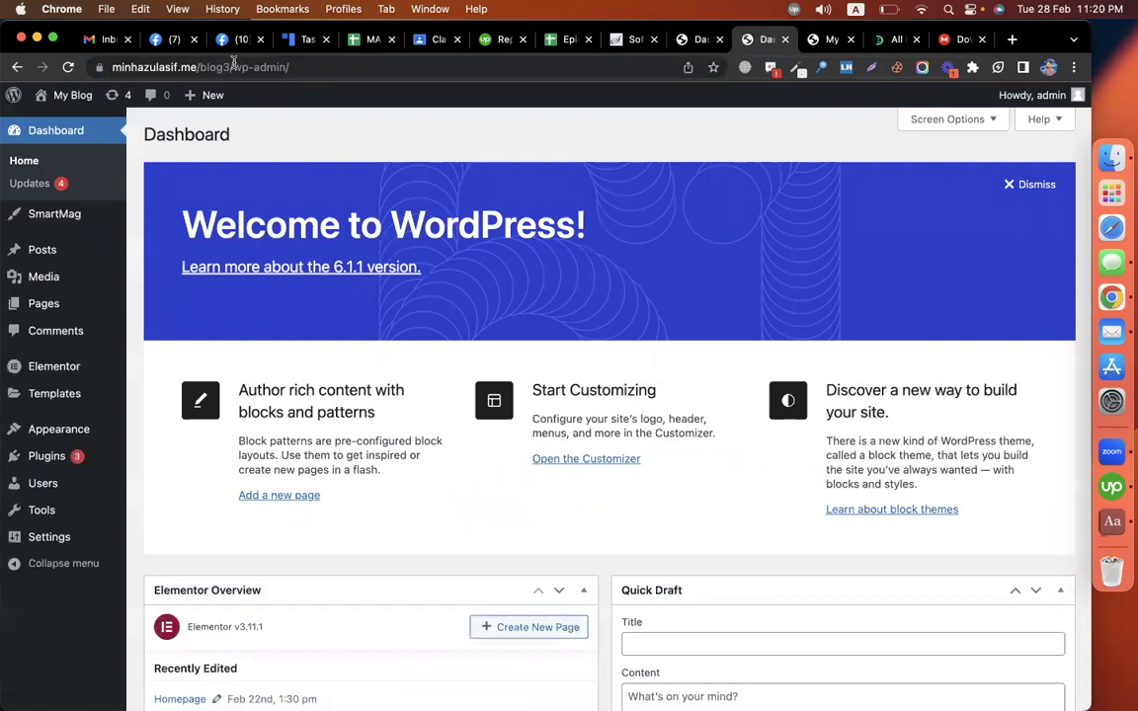
{"action": "left_click_drag", "start_coordinate": [232, 65], "coordinate": [112, 65]}
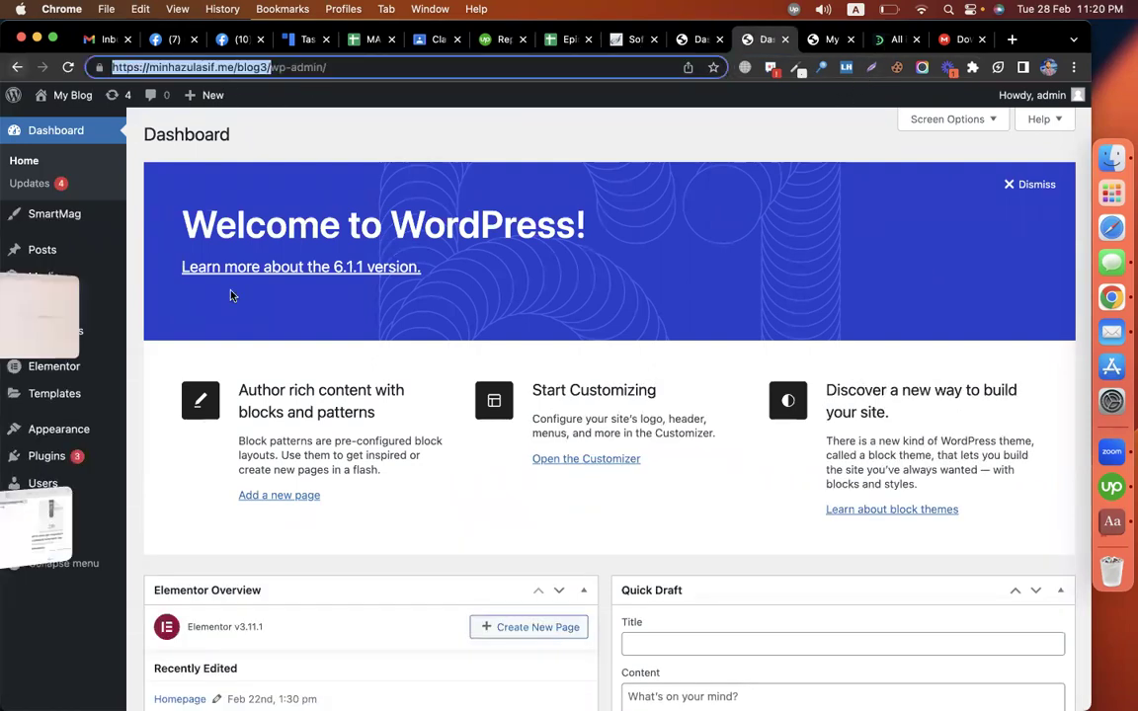
{"action": "left_click", "coordinate": [156, 482]}
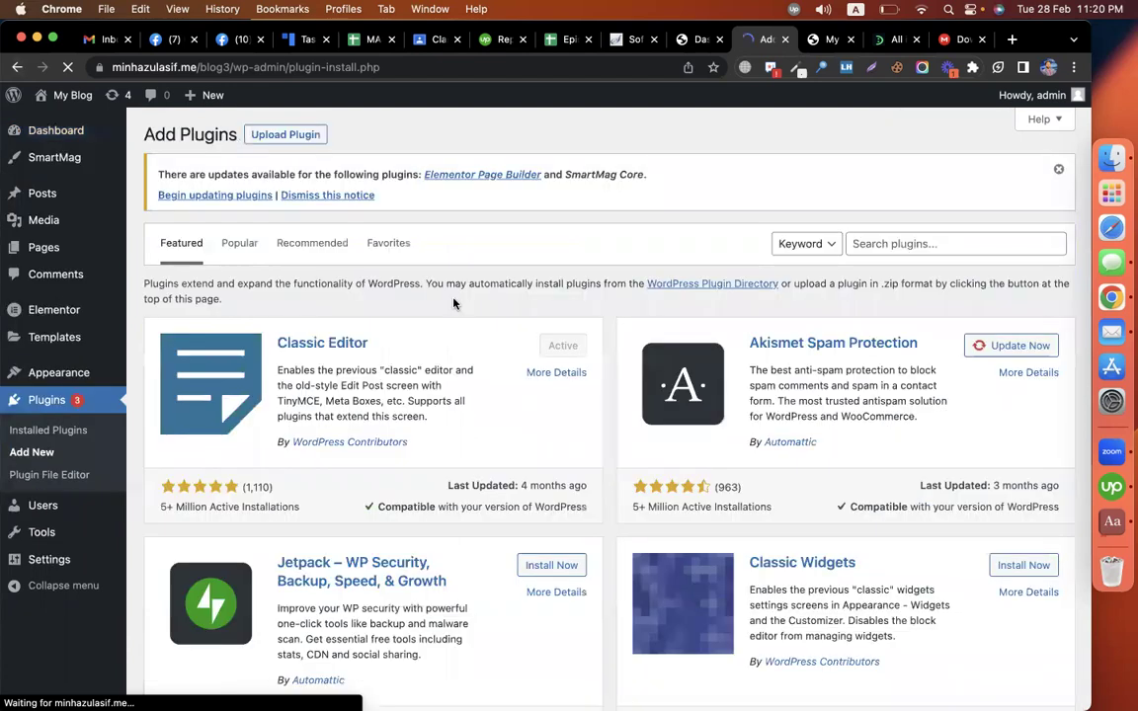
Step: Upload, install and activate all-in-one-wp-migration.7.22.zip on blog3
{"action": "left_click", "coordinate": [290, 135]}
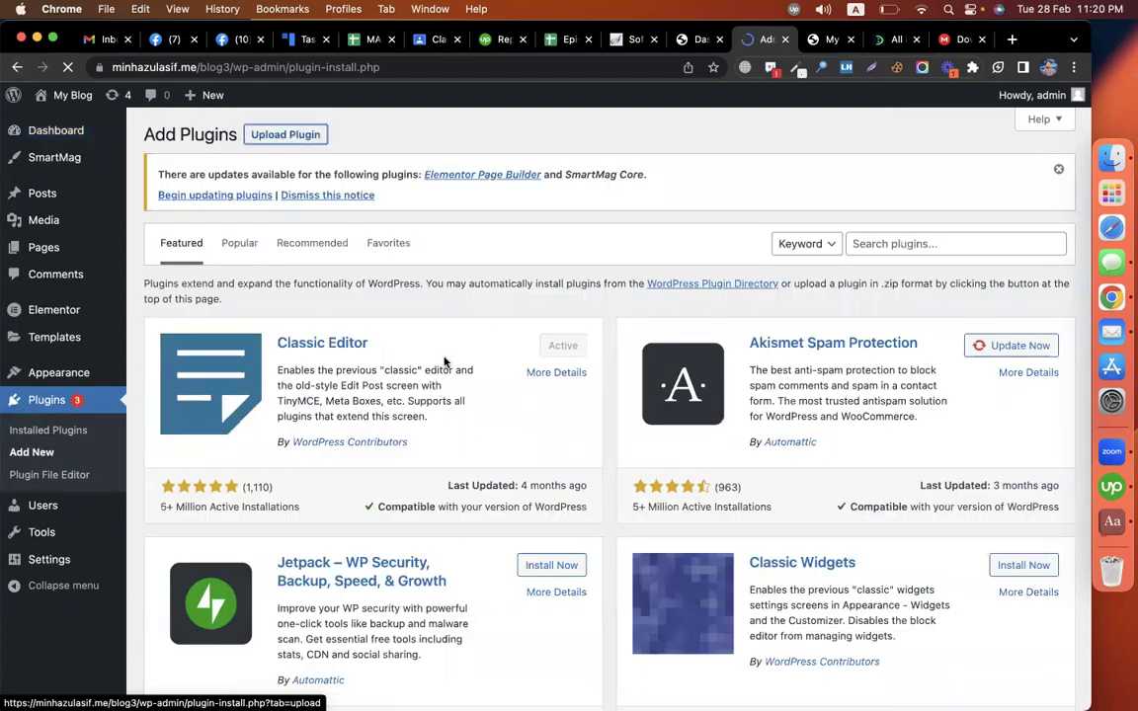
{"action": "left_click", "coordinate": [488, 350]}
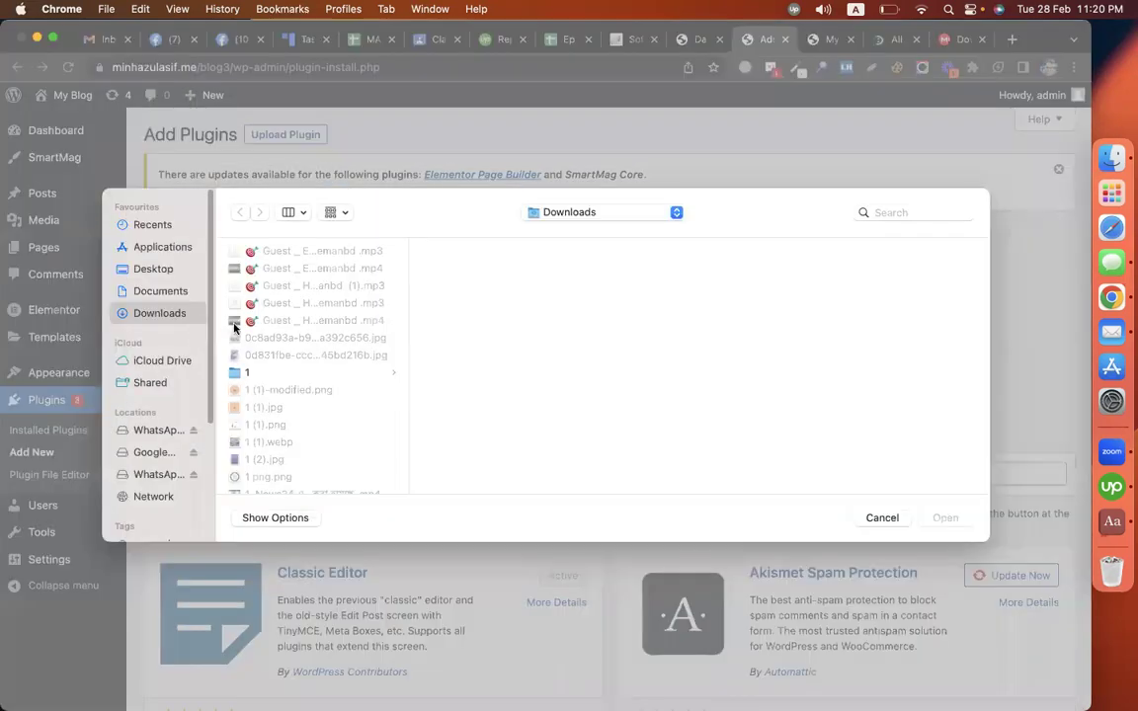
{"action": "type", "text": "all"}
{"action": "left_click", "coordinate": [468, 270]}
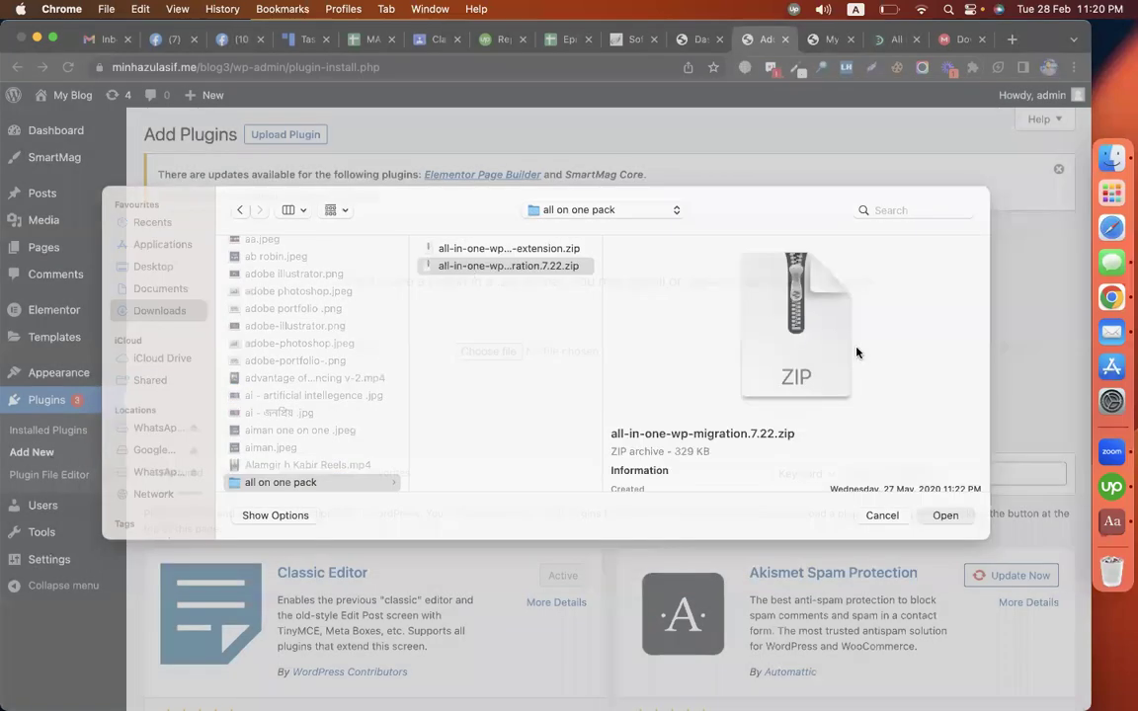
{"action": "key", "text": "Return"}
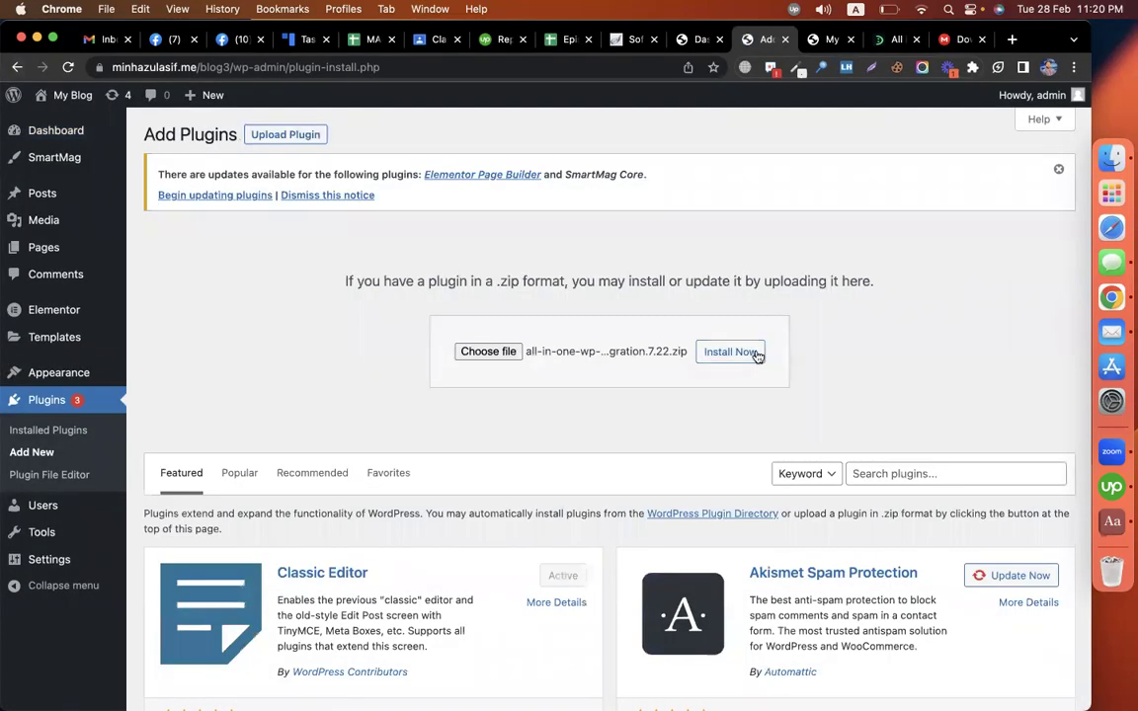
{"action": "left_click", "coordinate": [758, 356]}
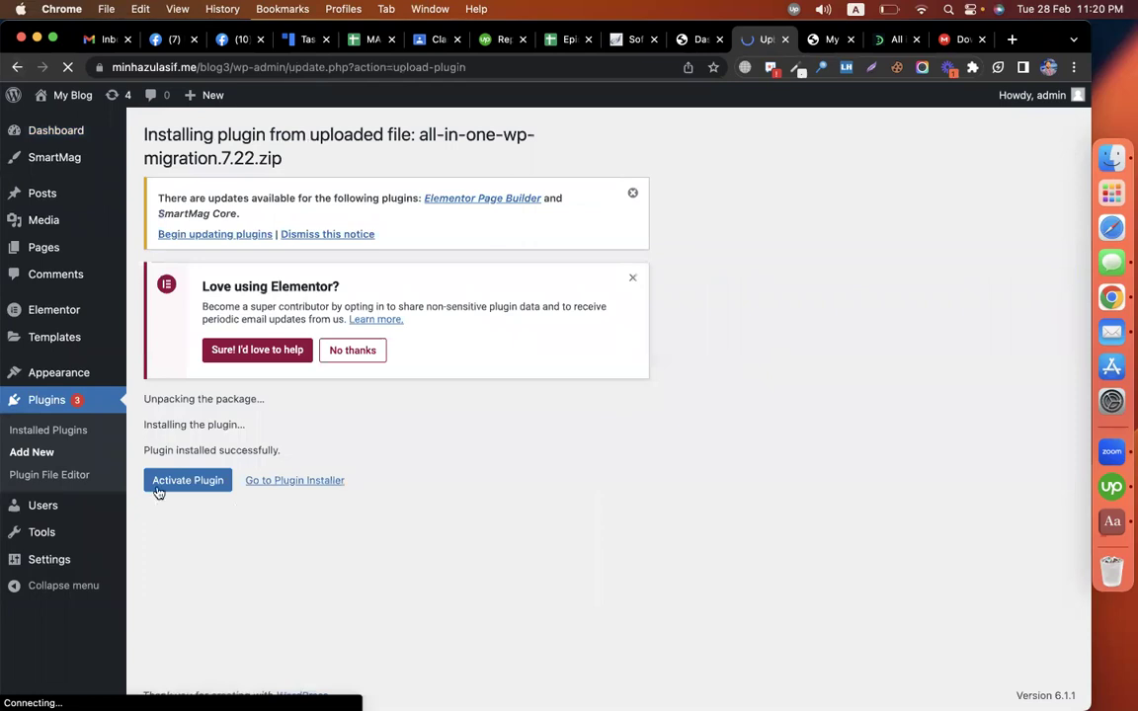
{"action": "left_click", "coordinate": [158, 491]}
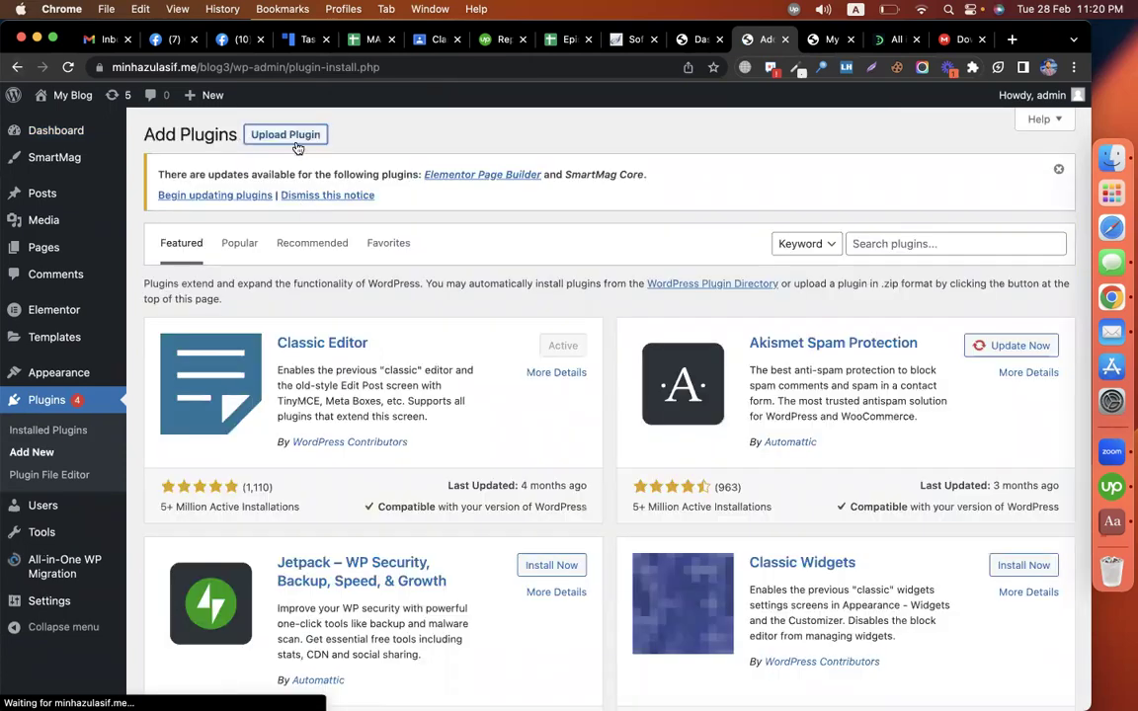
Step: Upload, install and activate the Unlimited Extension zip, then return to the blog4 dashboard
{"action": "left_click", "coordinate": [292, 138]}
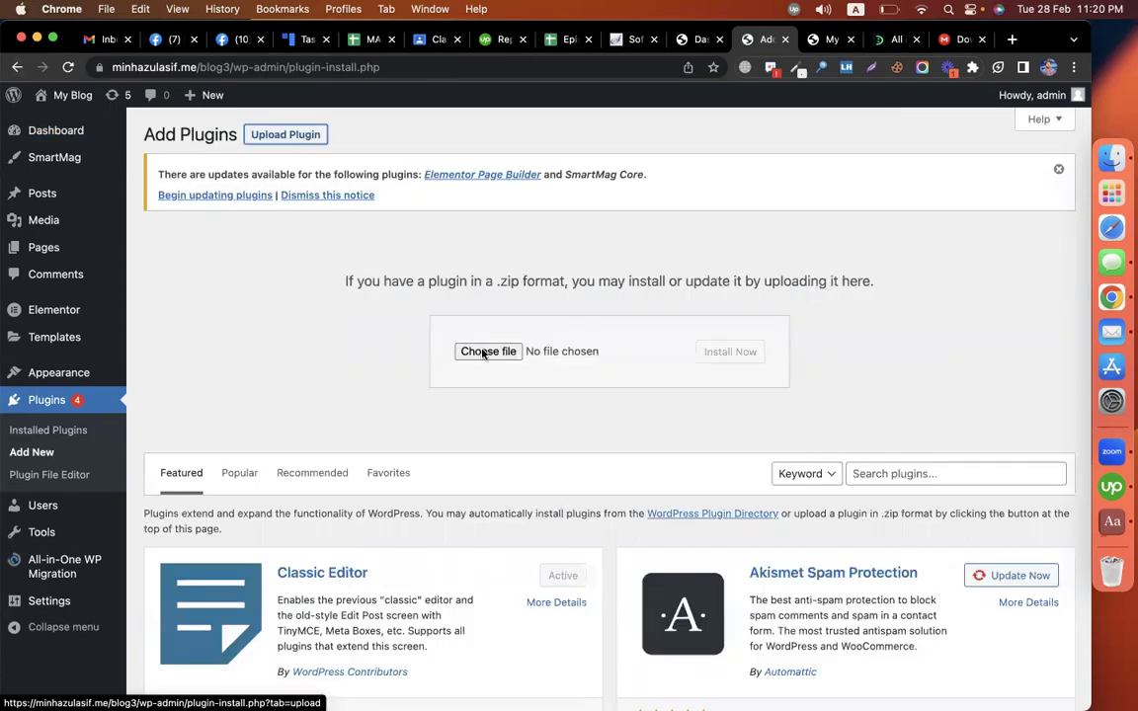
{"action": "left_click", "coordinate": [483, 350]}
{"action": "double_click", "coordinate": [339, 258]}
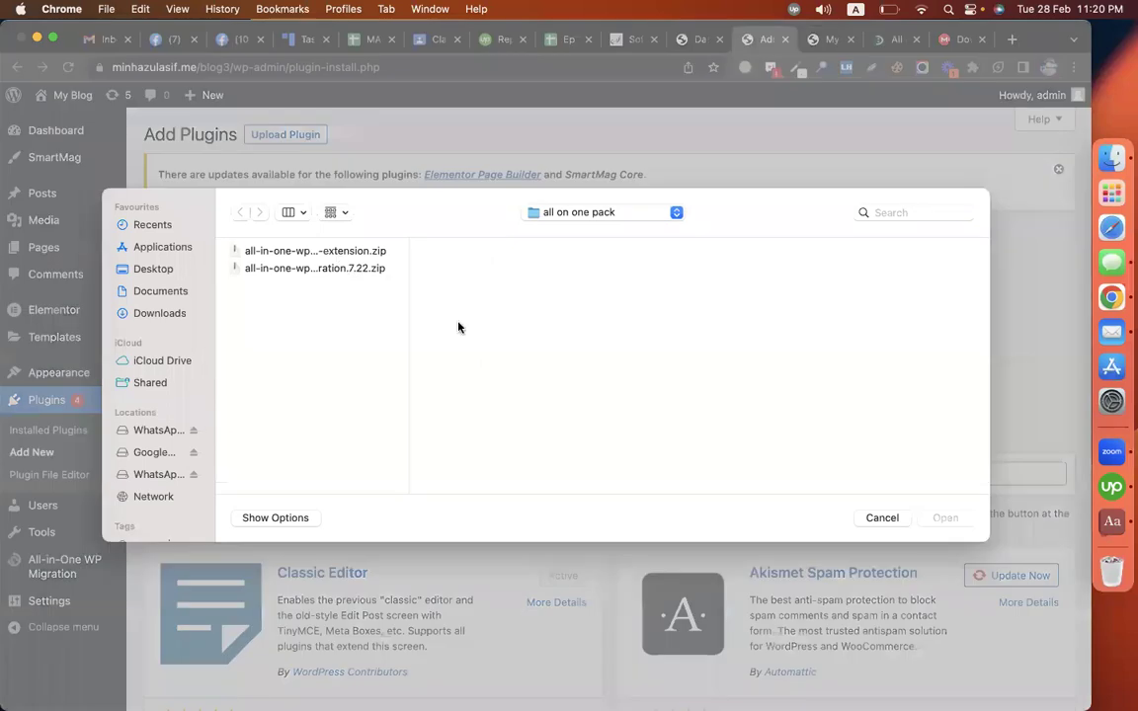
{"action": "left_click", "coordinate": [730, 354]}
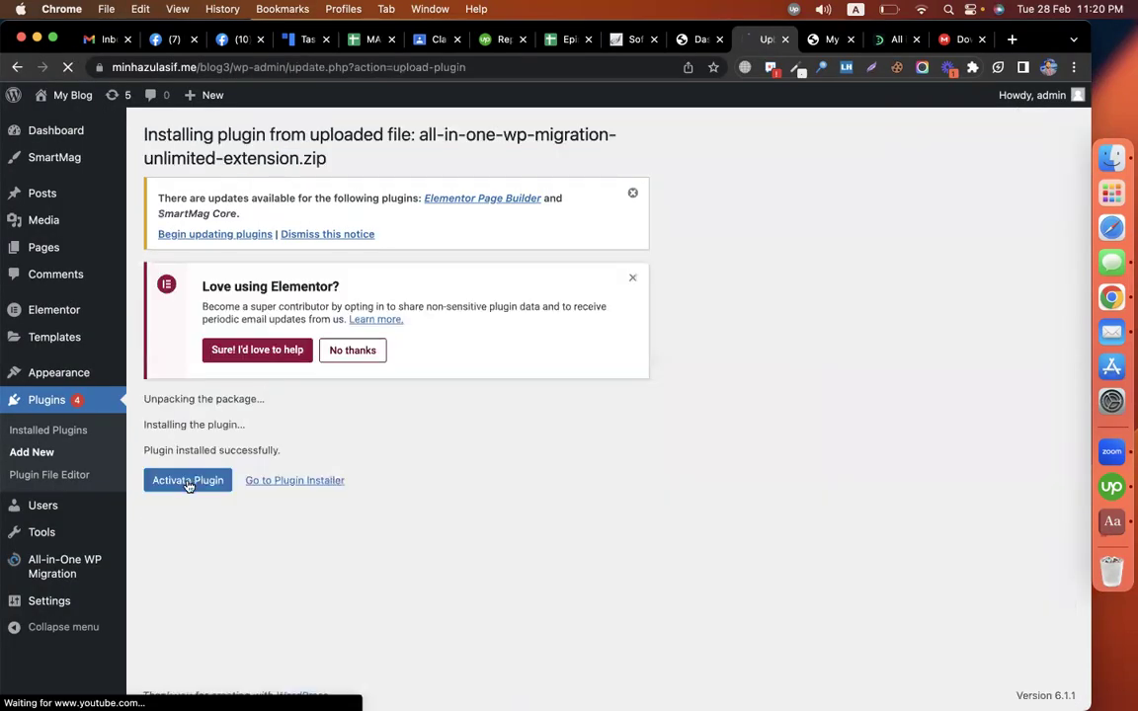
{"action": "left_click", "coordinate": [188, 480]}
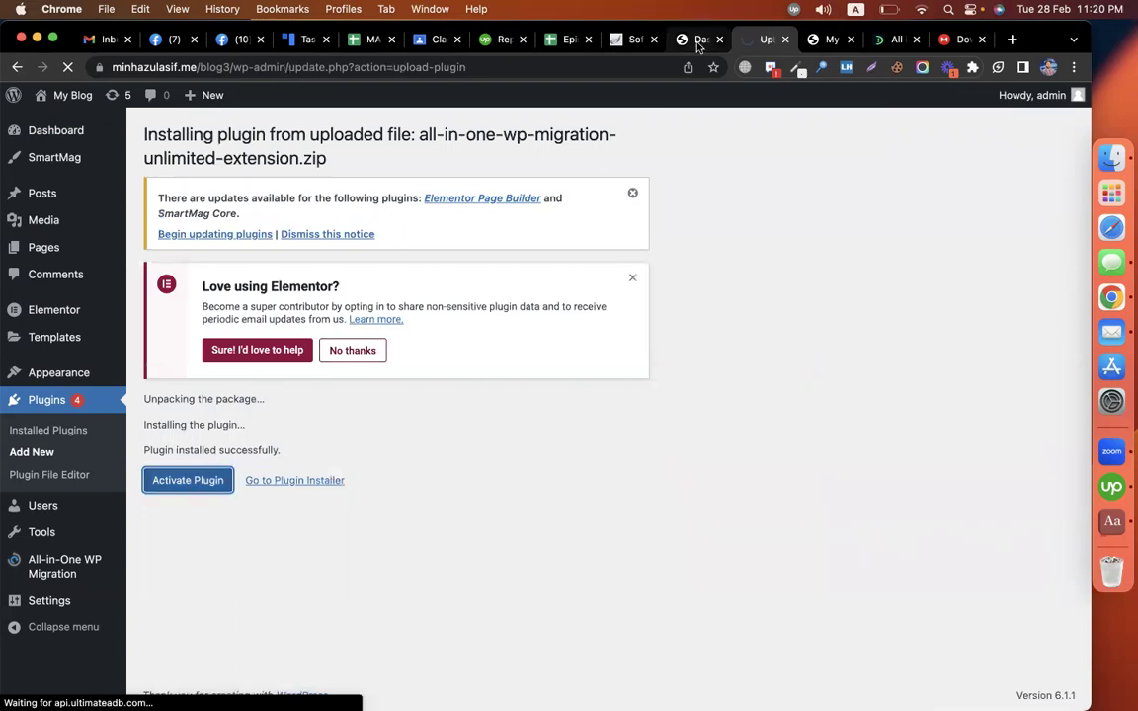
{"action": "key", "text": "ctrl+shift+Tab"}
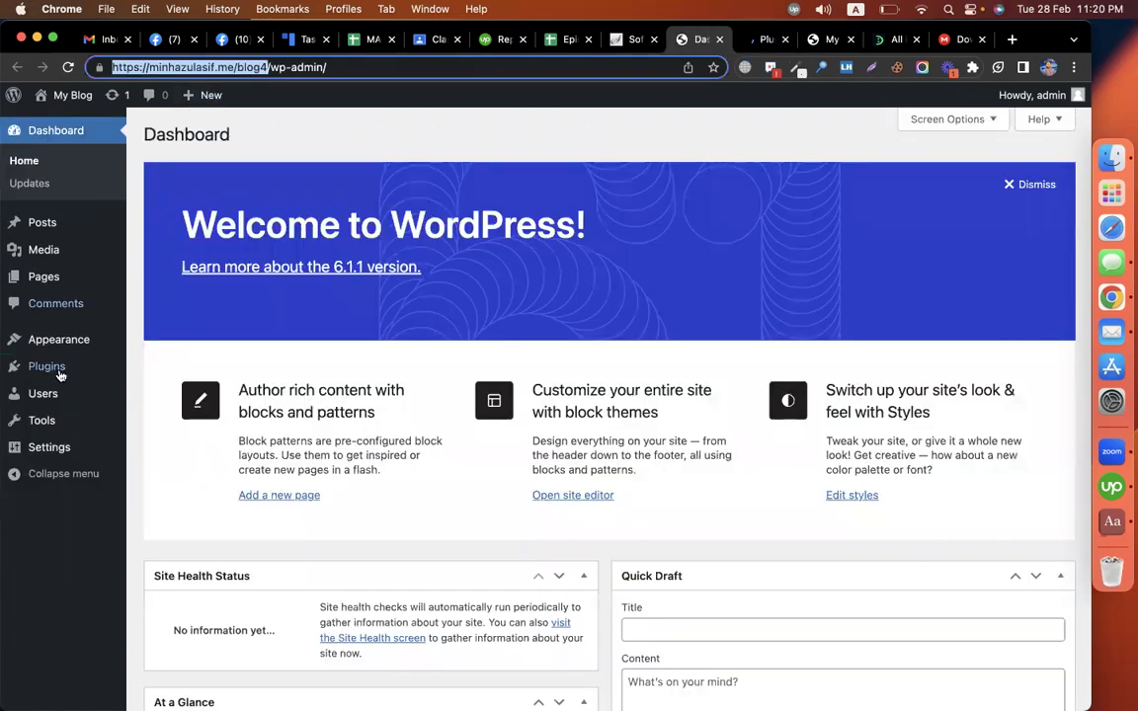
Step: Upload, install and activate the All-in-One WP Migration 7.22 zip on blog4
{"action": "left_click", "coordinate": [174, 393]}
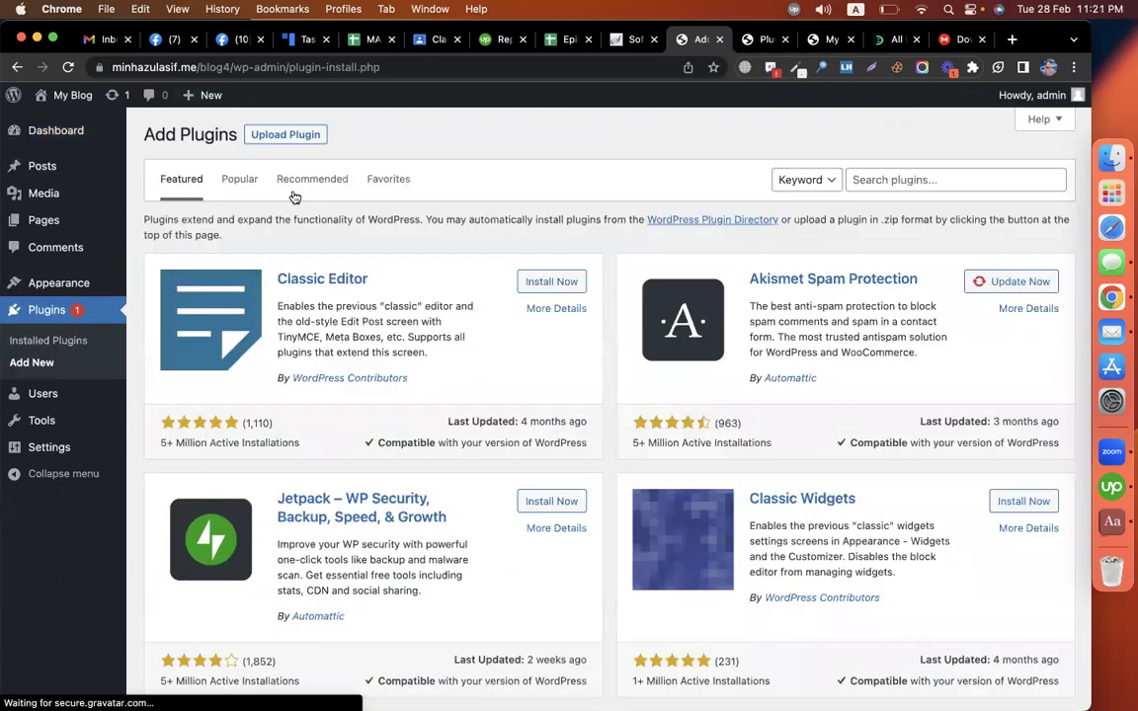
{"action": "left_click", "coordinate": [253, 134]}
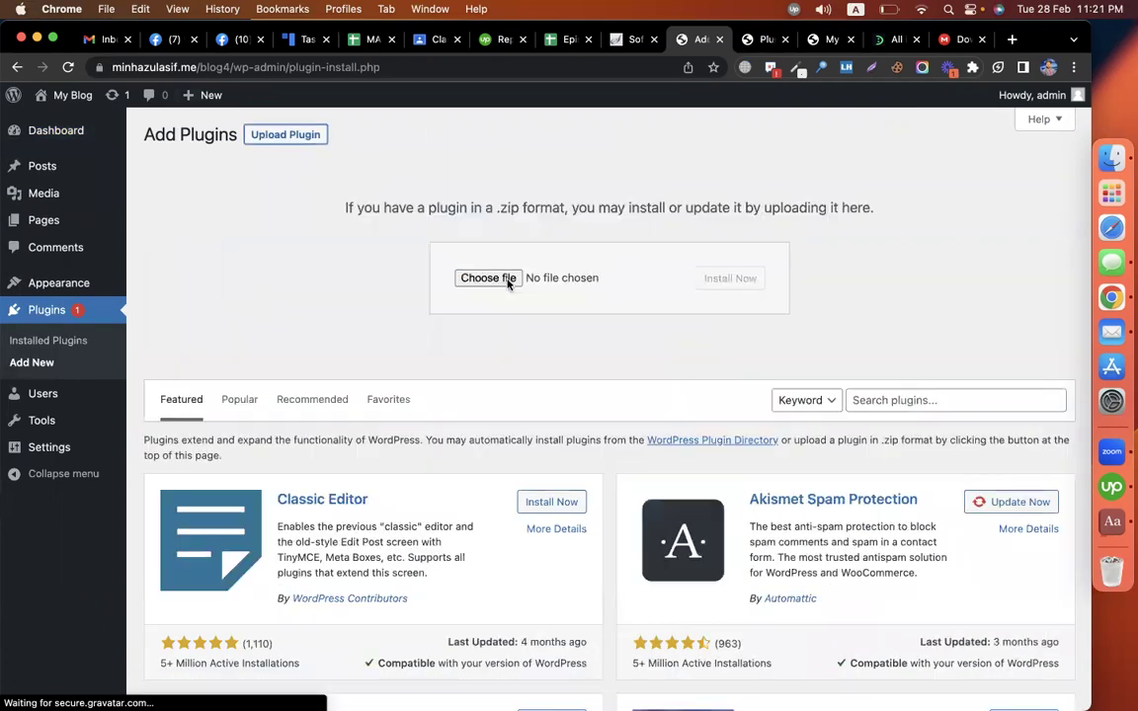
{"action": "left_click", "coordinate": [488, 278]}
{"action": "left_click", "coordinate": [422, 268]}
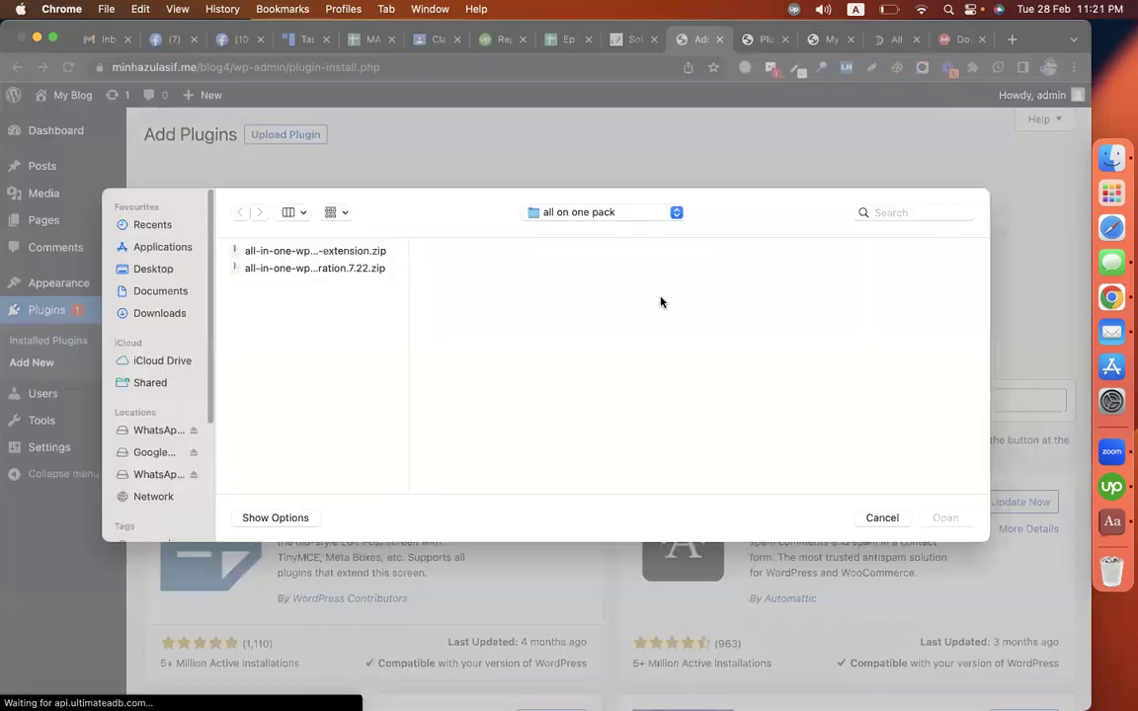
{"action": "key", "text": "Return"}
{"action": "key", "text": "Tab"}
{"action": "key", "text": "Return"}
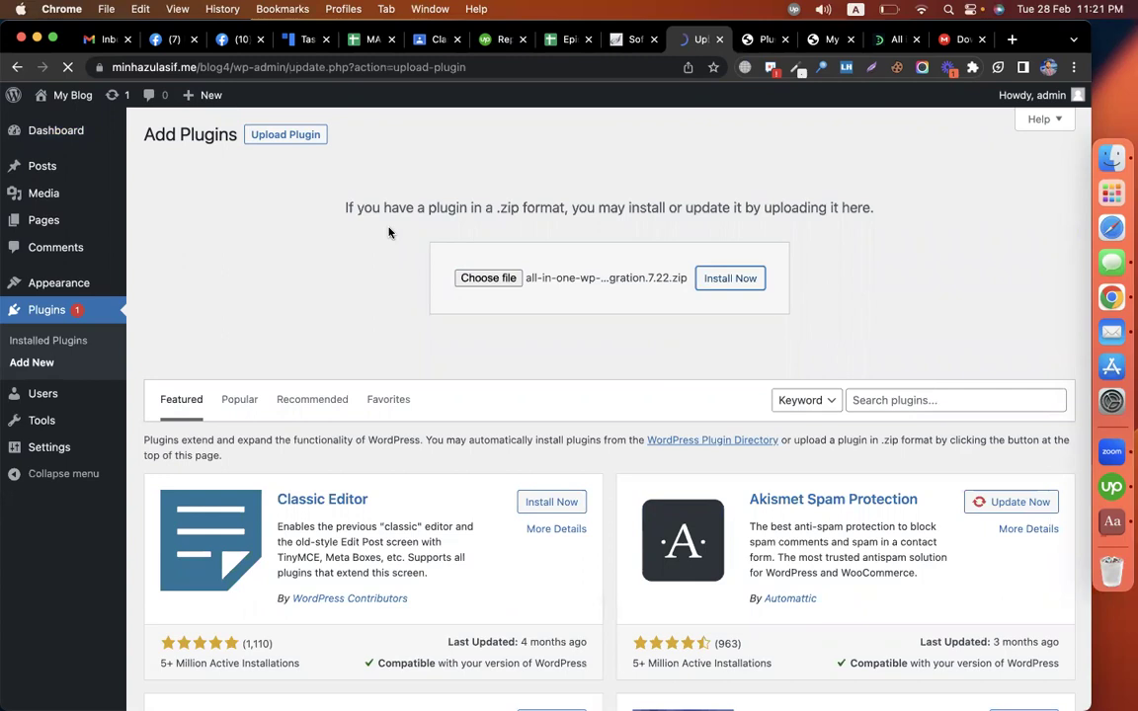
{"action": "left_click", "coordinate": [204, 273]}
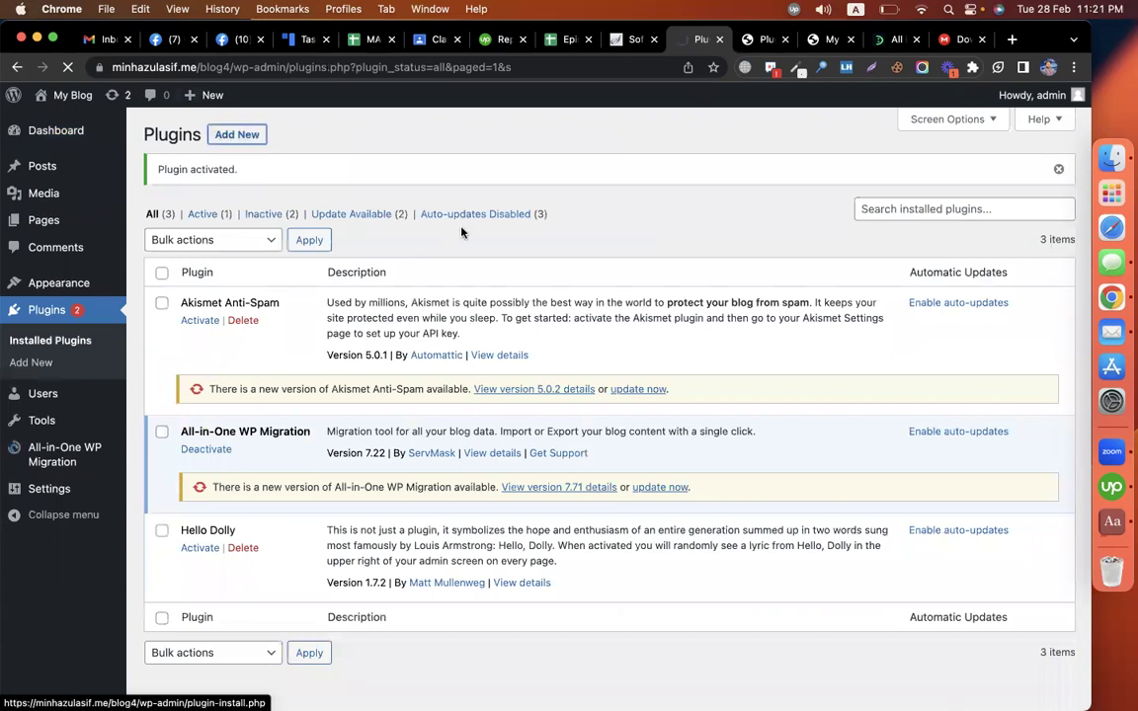
Step: Upload, install and activate the Unlimited Extension zip on blog4, then go back to blog3's plugins
{"action": "left_click", "coordinate": [287, 136]}
{"action": "left_click", "coordinate": [491, 278]}
{"action": "double_click", "coordinate": [292, 253]}
{"action": "left_click", "coordinate": [731, 281]}
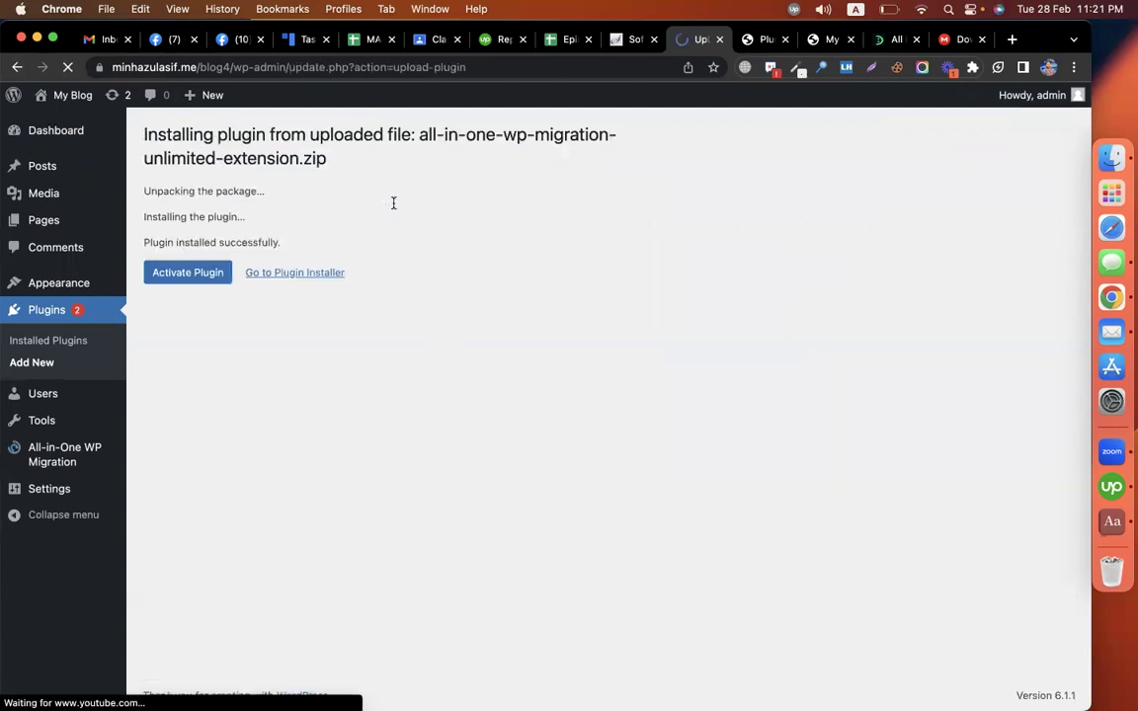
{"action": "left_click", "coordinate": [187, 272]}
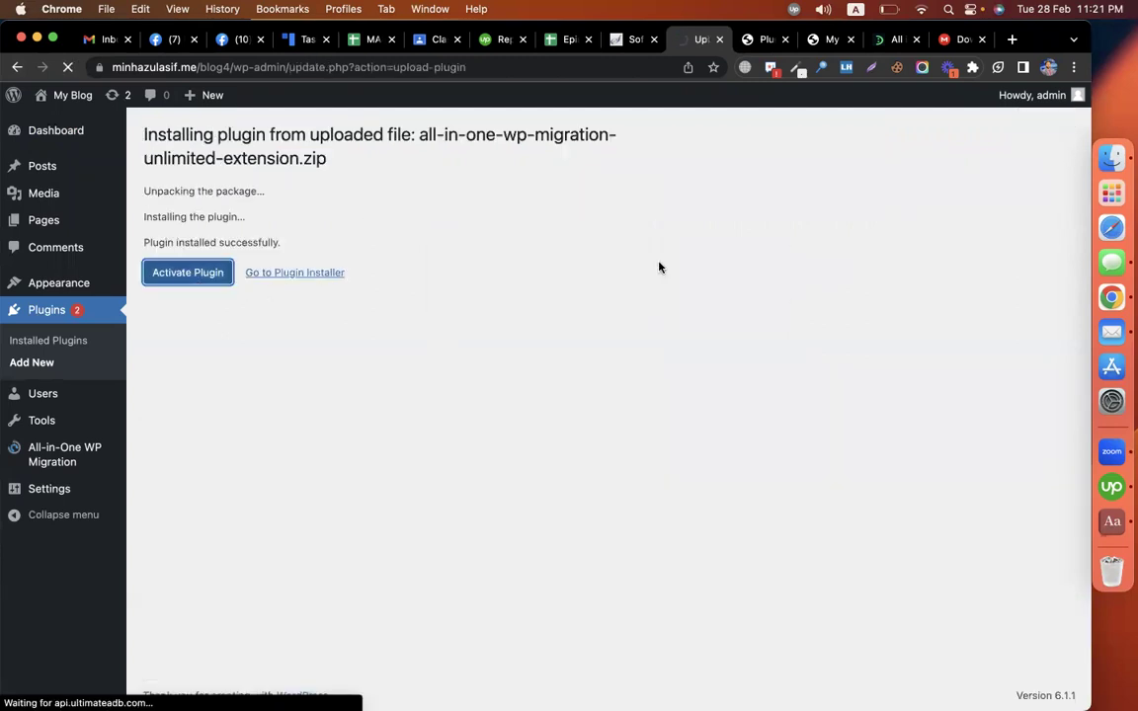
{"action": "left_click", "coordinate": [766, 40]}
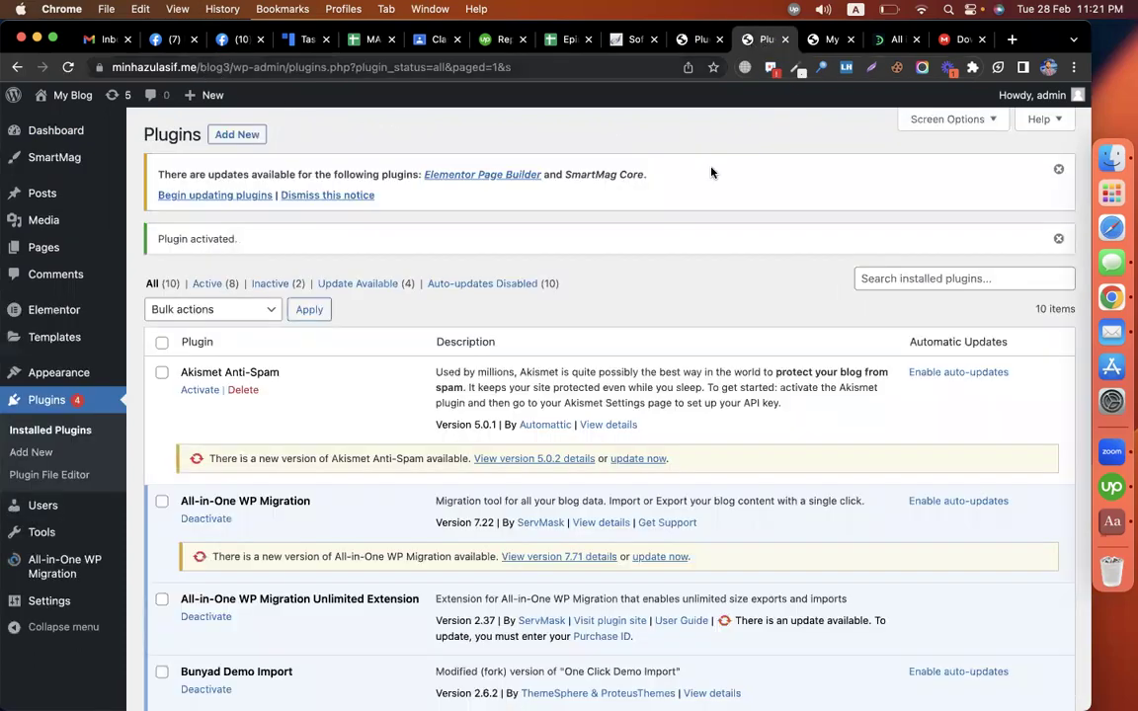
Step: Open All-in-One WP Migration > Export from blog3's admin sidebar
{"action": "key", "text": "super+l"}
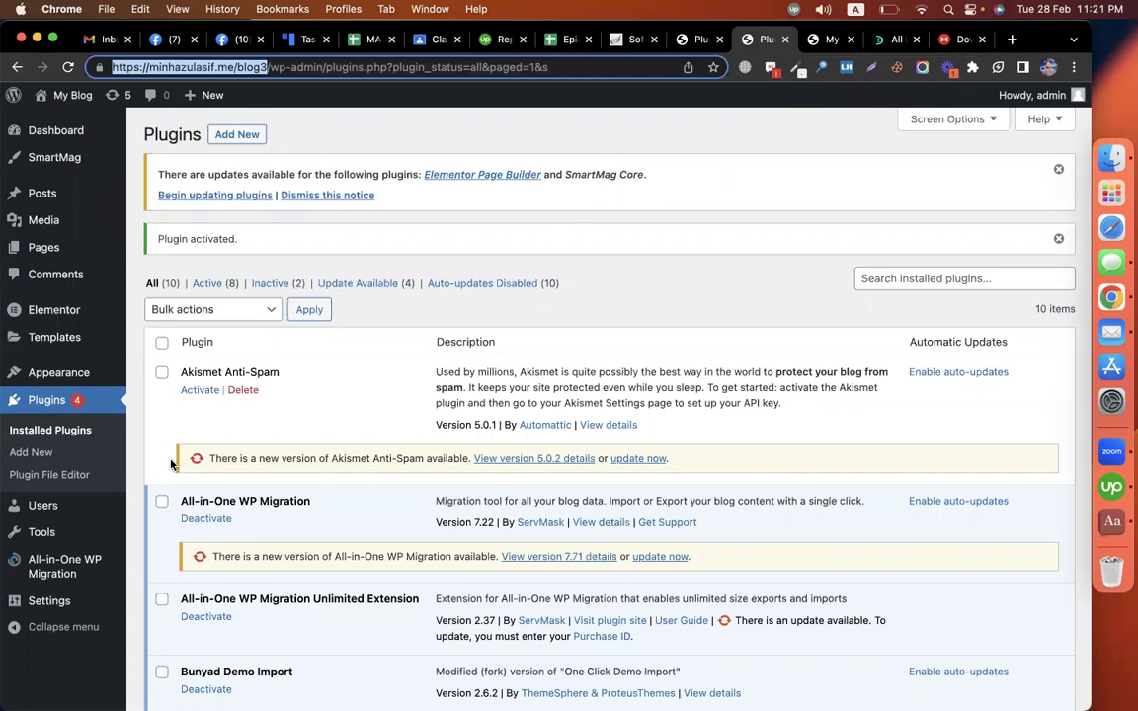
{"action": "scroll", "coordinate": [173, 462], "scroll_direction": "down", "scroll_amount": 3}
{"action": "mouse_move", "coordinate": [56, 575]}
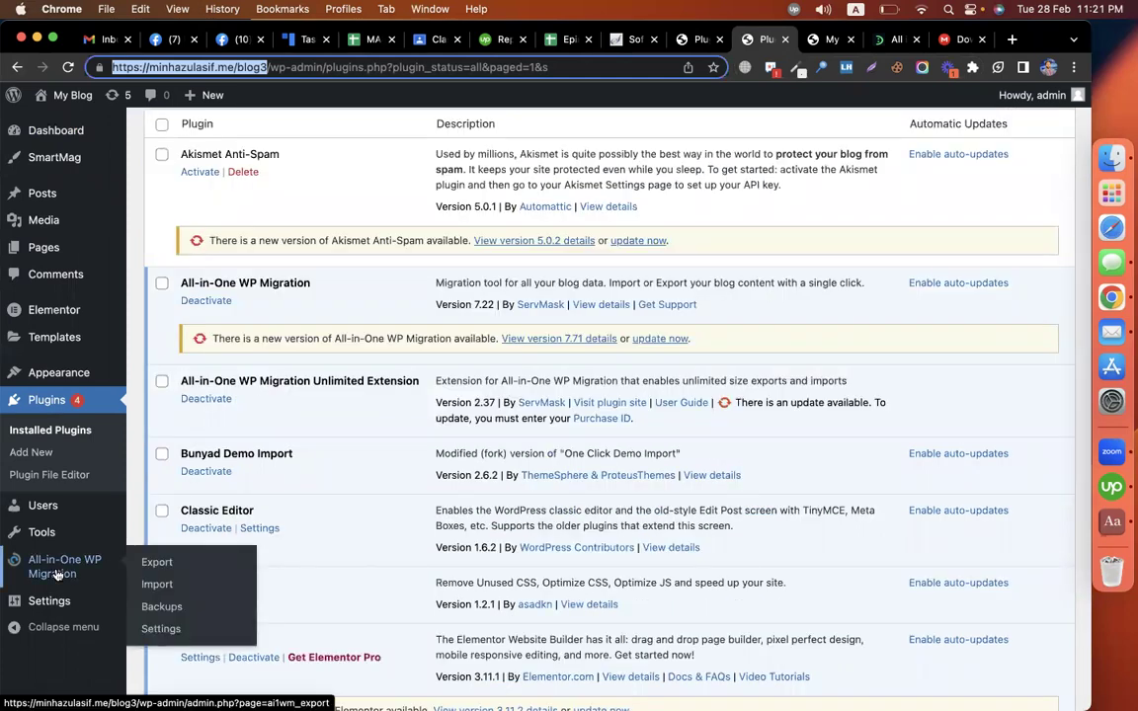
{"action": "left_click", "coordinate": [164, 563]}
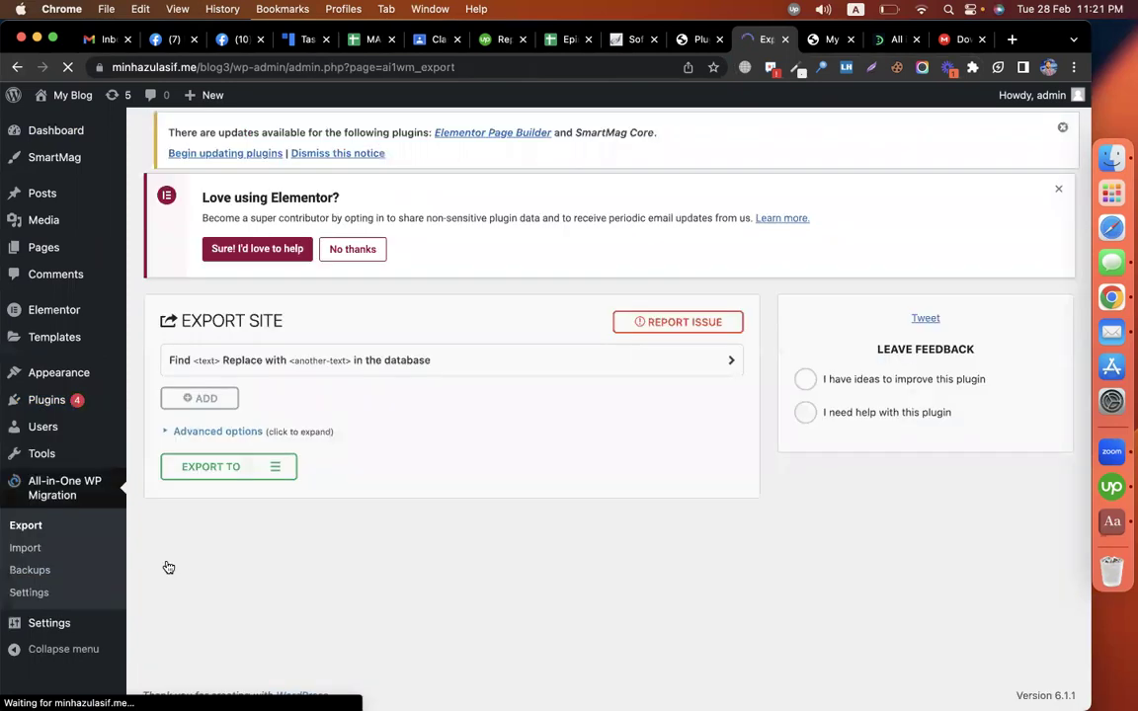
Step: Export blog3 to File, starting the archive of its 2504 content files
{"action": "left_click", "coordinate": [254, 490]}
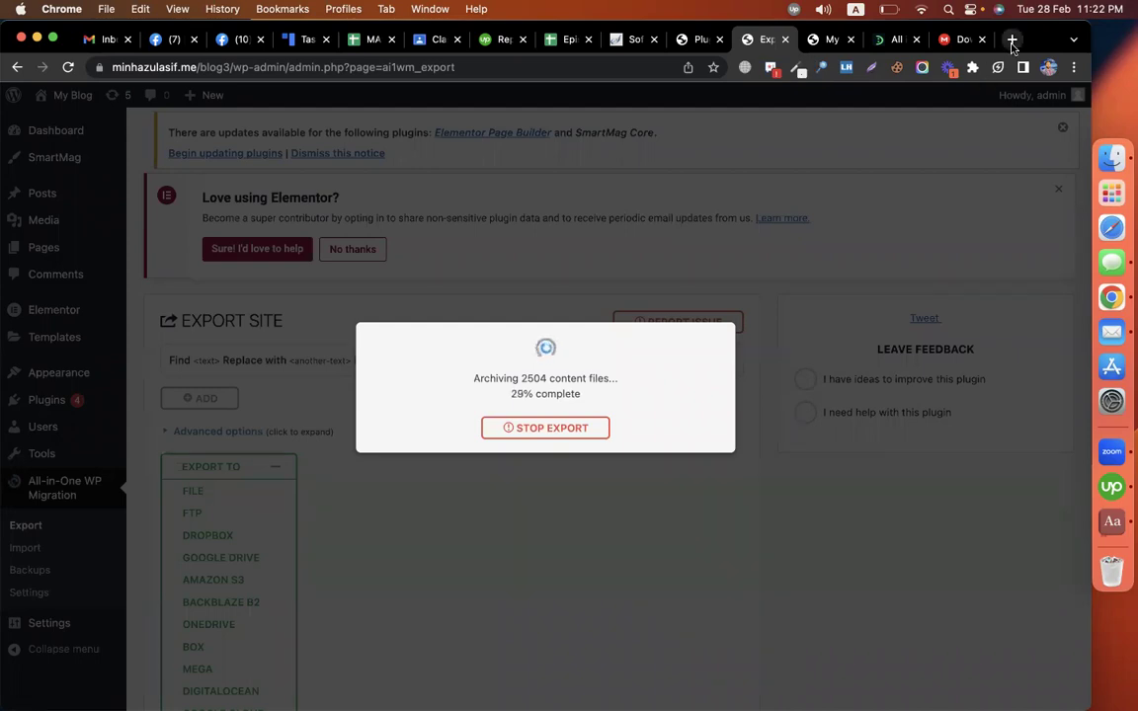
Step: Search the CodemanBD YouTube channel's videos for 'wp vivid'
{"action": "left_click", "coordinate": [1012, 41]}
{"action": "type", "text": "y"}
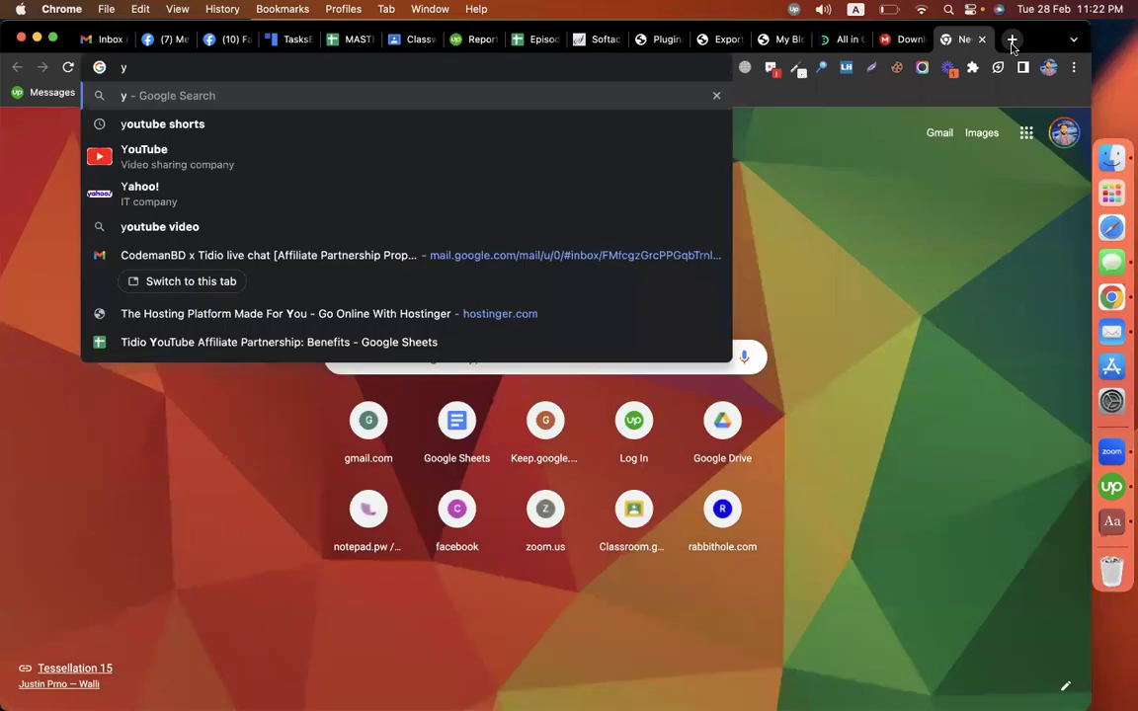
{"action": "type", "text": "out"}
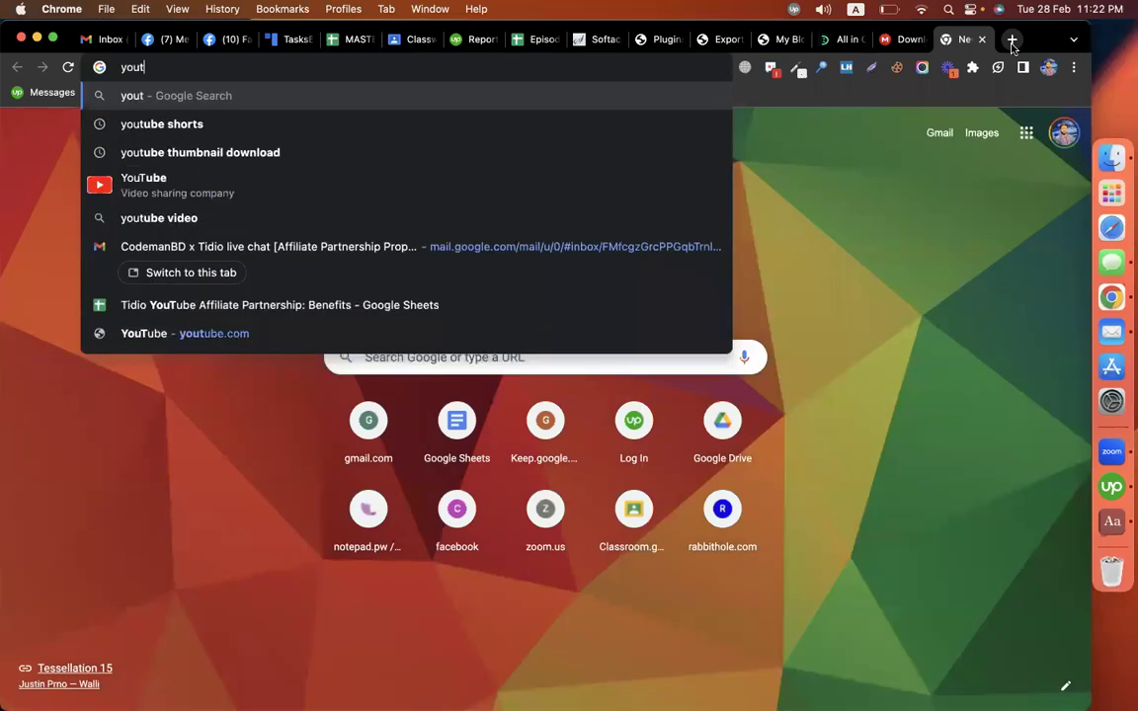
{"action": "type", "text": "ube.com/c"}
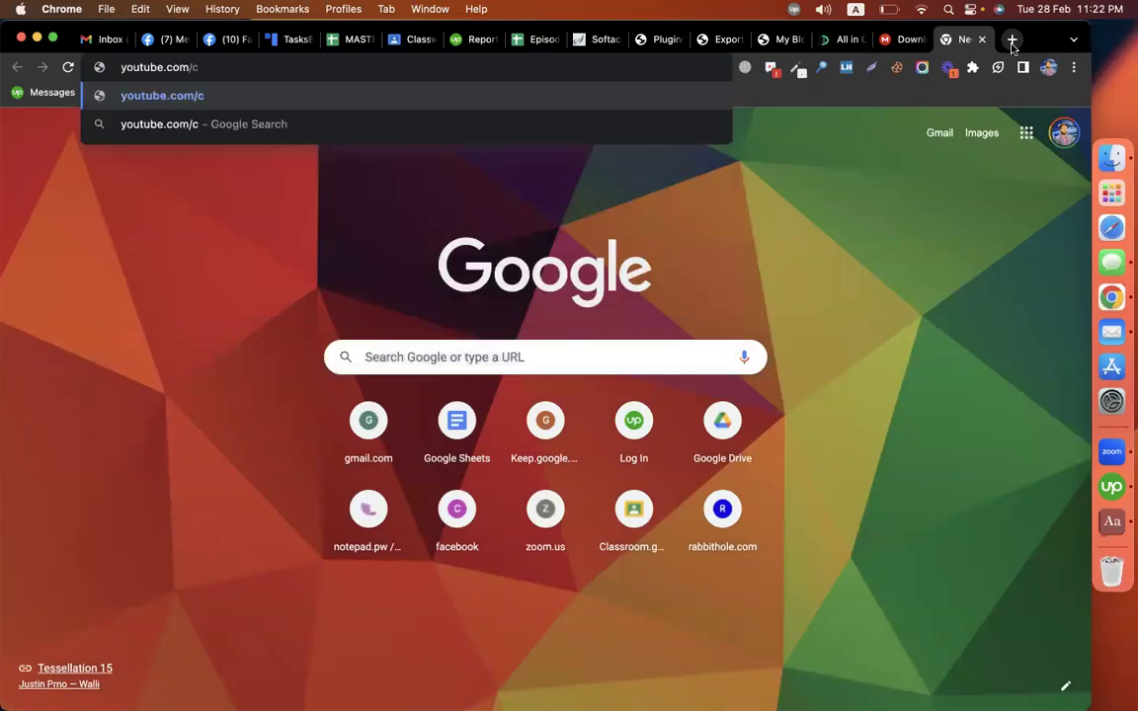
{"action": "type", "text": "odem"}
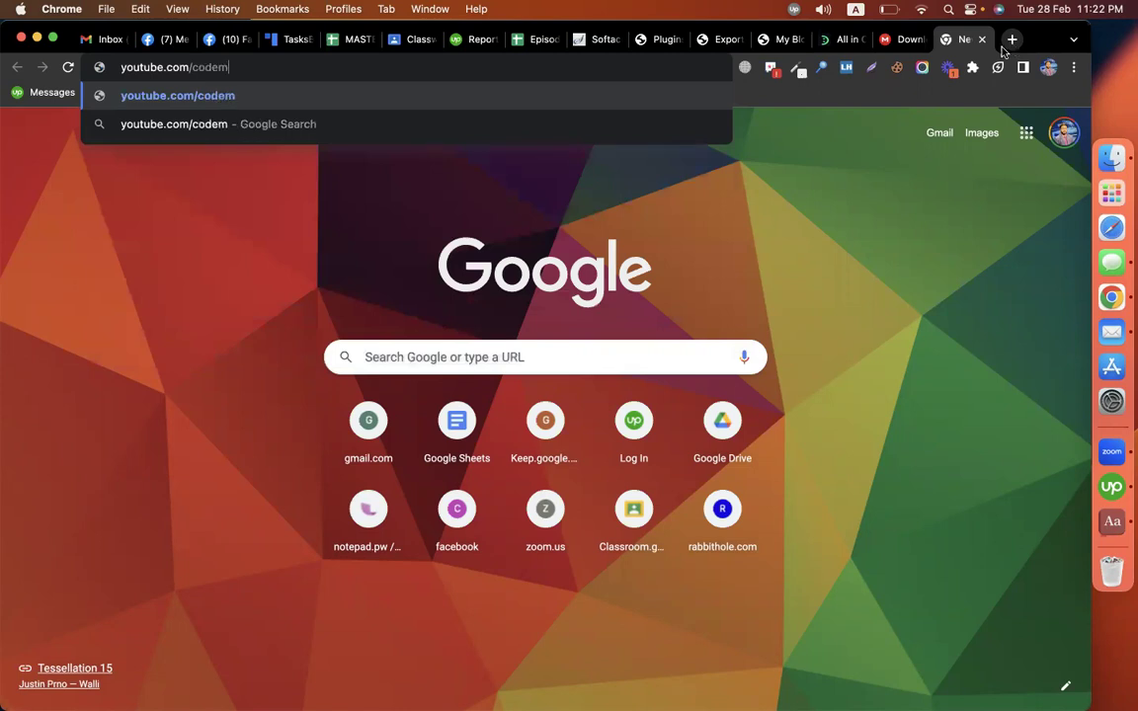
{"action": "type", "text": "anbd"}
{"action": "key", "text": "Return"}
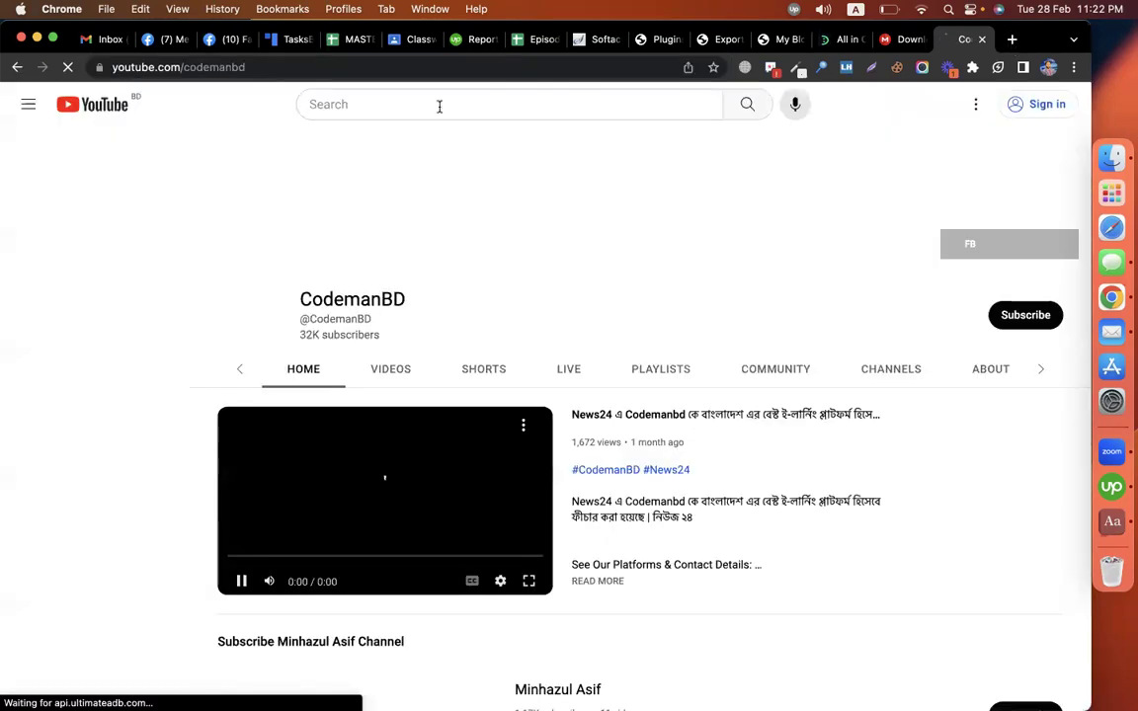
{"action": "left_click", "coordinate": [366, 375]}
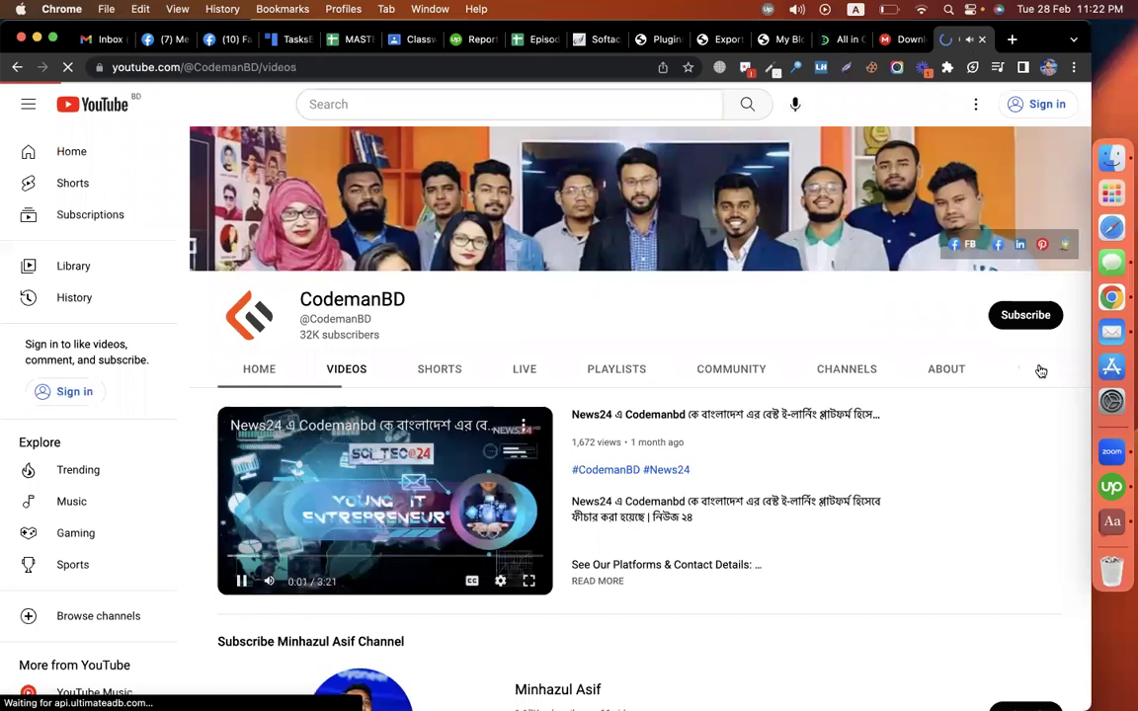
{"action": "left_click", "coordinate": [963, 372]}
{"action": "type", "text": "wp vivi"}
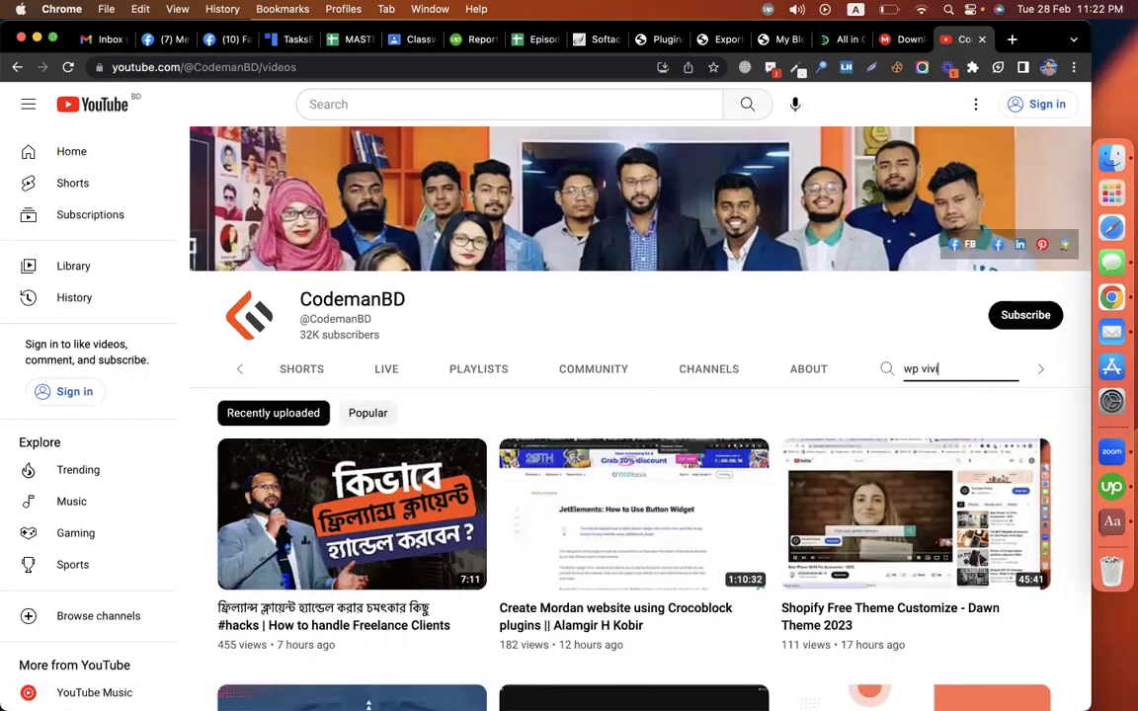
{"action": "type", "text": "d"}
{"action": "key", "text": "Return"}
Step: Open the wpvivid migration tutorial, copy its URL, and return to the Ethical Hacking class
{"action": "left_click", "coordinate": [578, 410]}
{"action": "left_click", "coordinate": [333, 67]}
{"action": "key", "text": "super+c"}
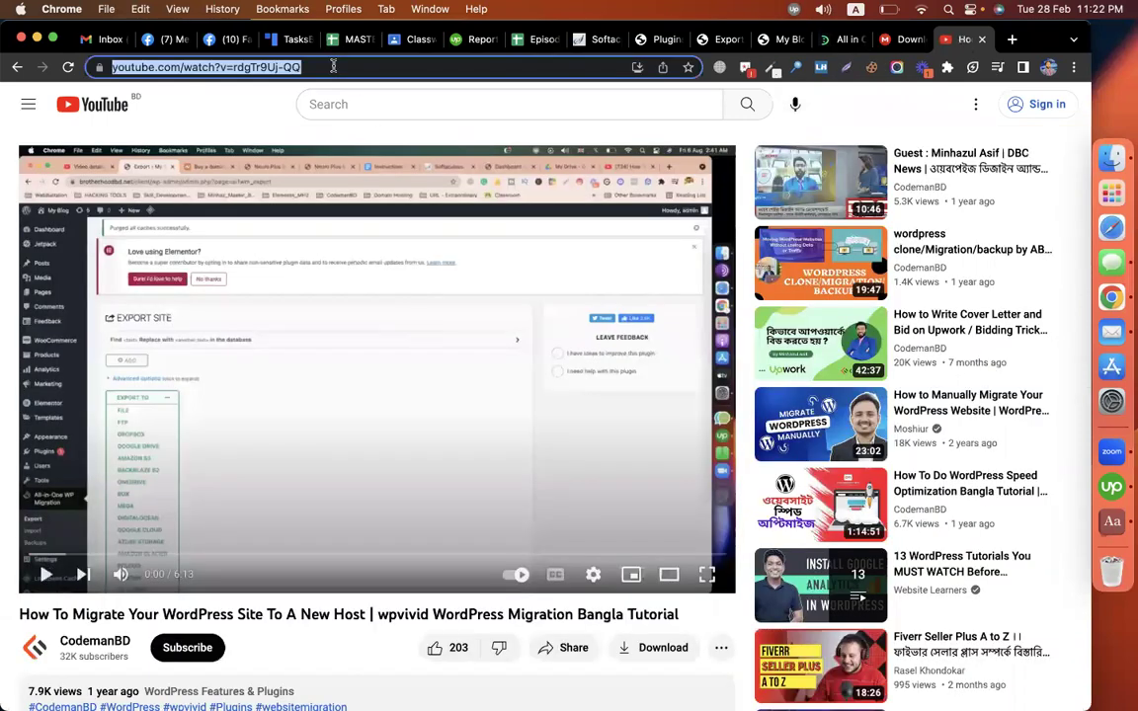
{"action": "left_click", "coordinate": [408, 44]}
{"action": "left_click", "coordinate": [287, 164]}
Step: Post a material 'wp vivid plugin -' with the pasted YouTube link under EPISODE-18
{"action": "left_click", "coordinate": [310, 340]}
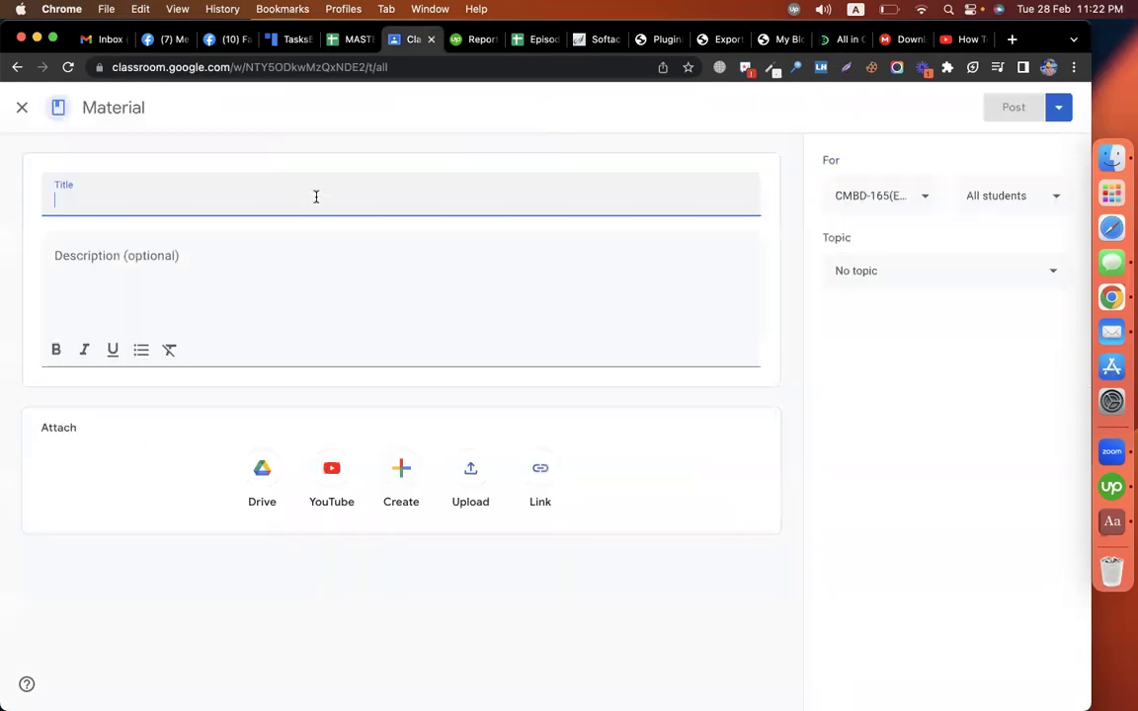
{"action": "type", "text": "wp "}
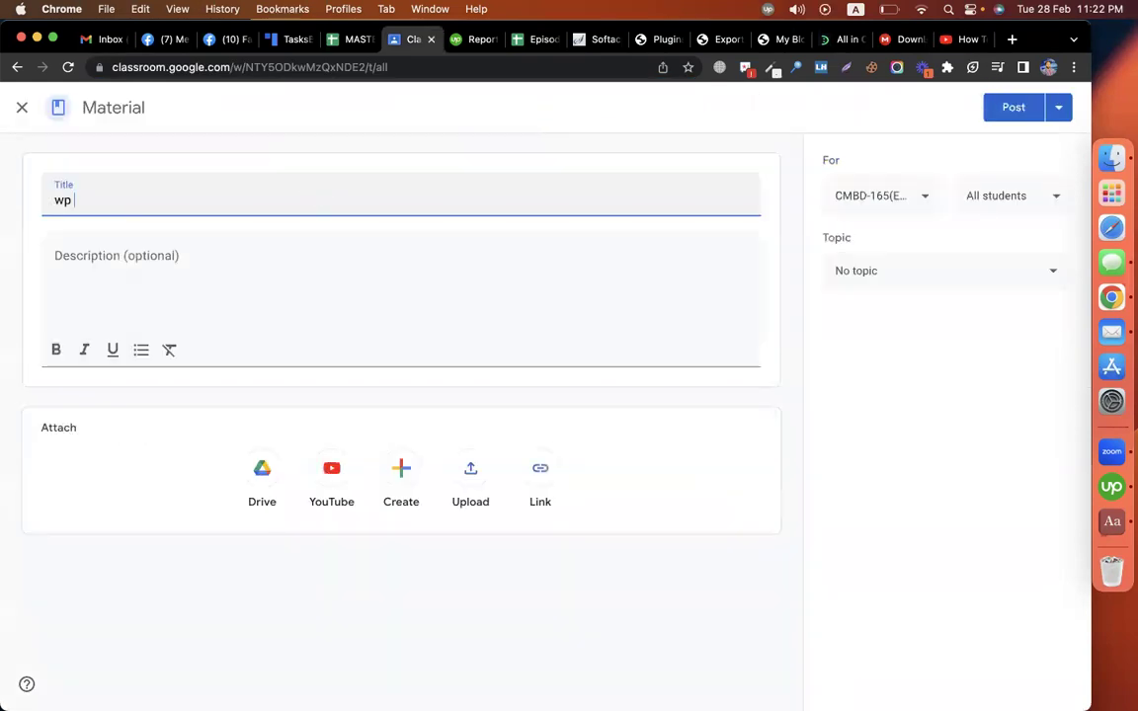
{"action": "type", "text": "vivid plugin"}
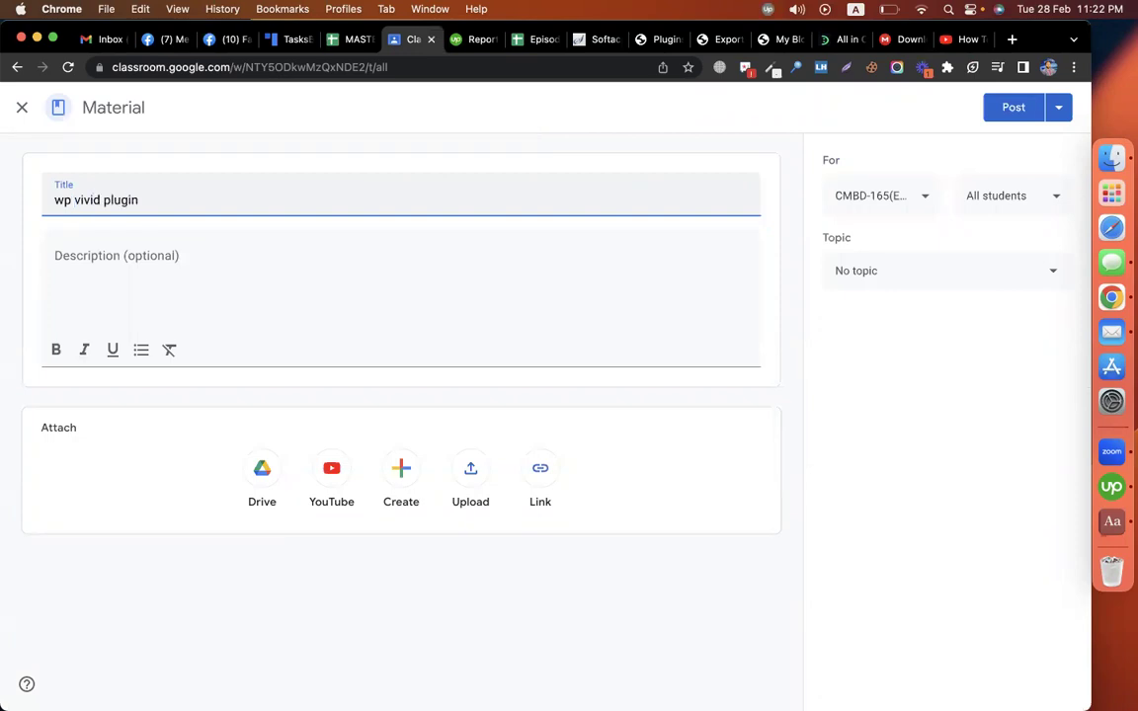
{"action": "type", "text": " -"}
{"action": "left_click", "coordinate": [259, 274]}
{"action": "key", "text": "super+v"}
{"action": "left_click", "coordinate": [896, 273]}
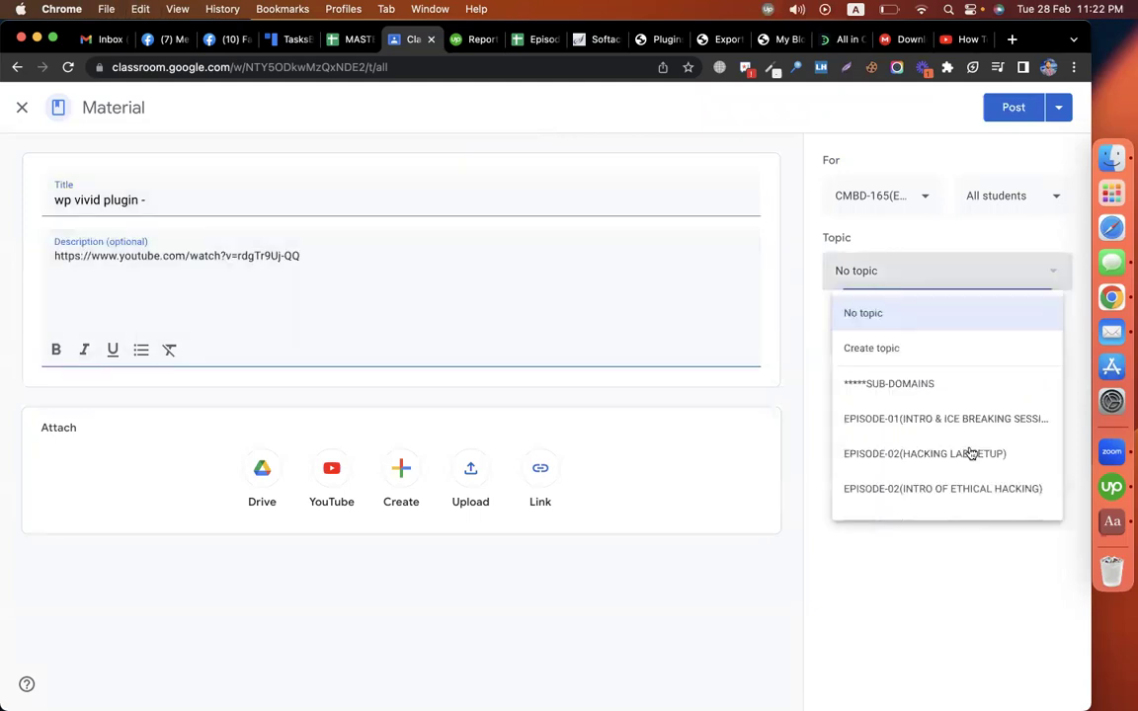
{"action": "scroll", "coordinate": [992, 474], "scroll_direction": "down", "scroll_amount": 5}
{"action": "left_click", "coordinate": [998, 520]}
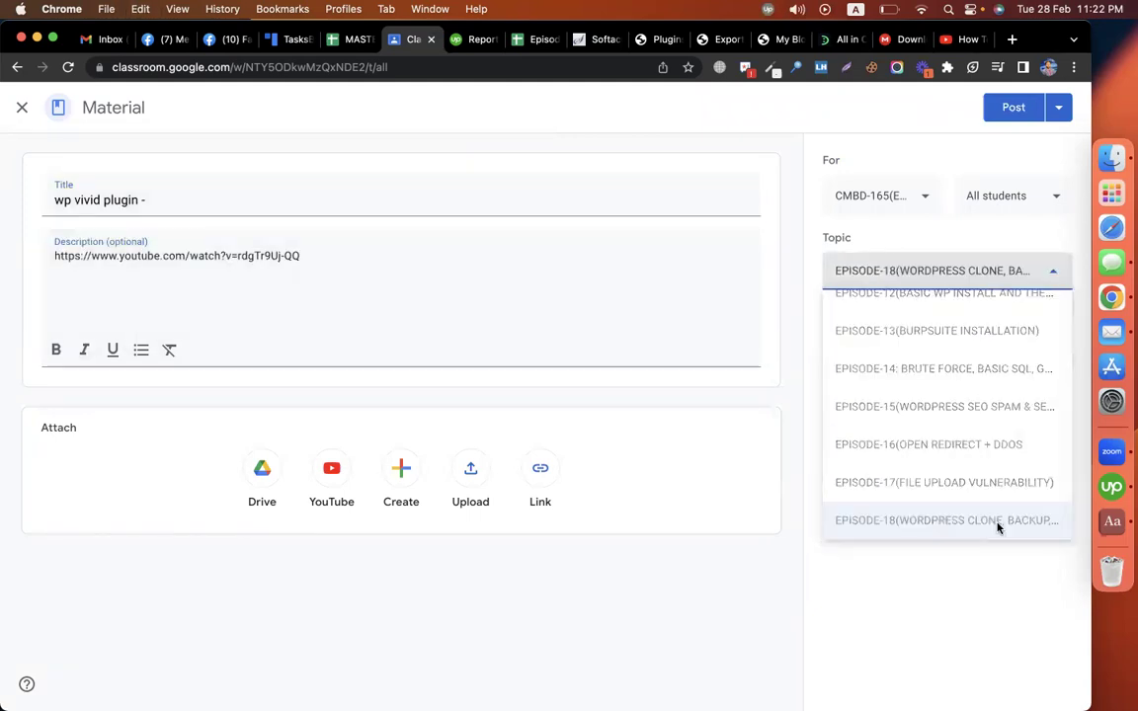
{"action": "left_click", "coordinate": [1013, 108]}
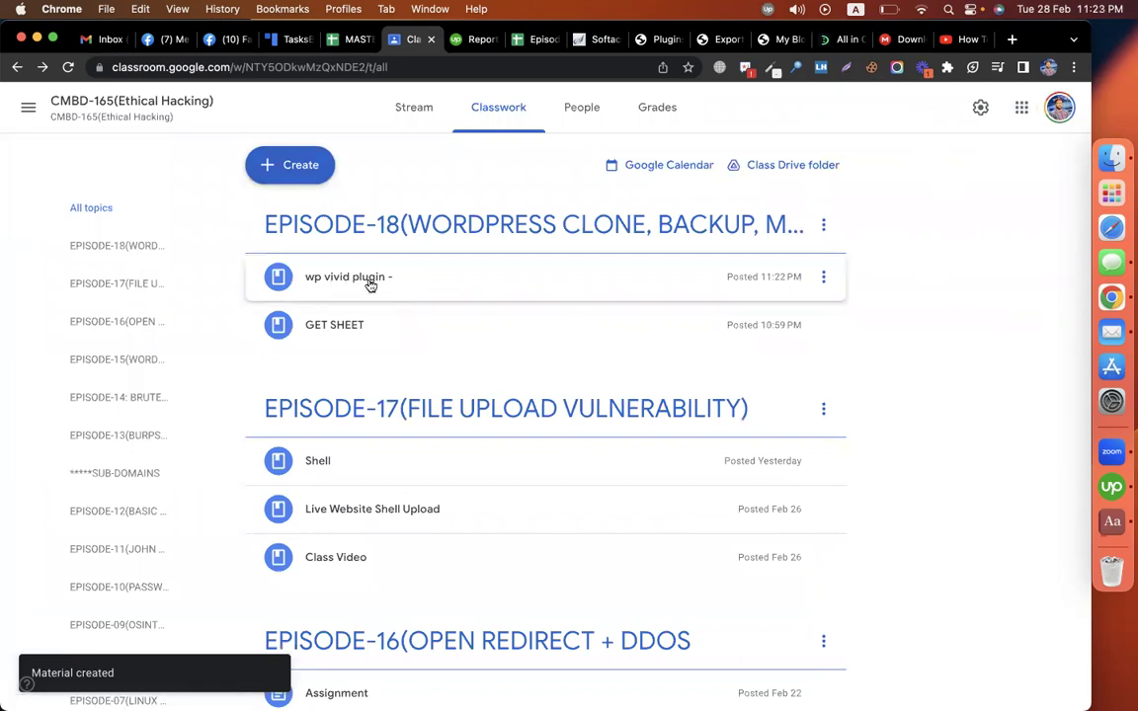
Step: Rename the post to 'wp vivid plugin - video' and select the DevelopersZone download page URL
{"action": "left_click", "coordinate": [823, 277]}
{"action": "left_click", "coordinate": [779, 299]}
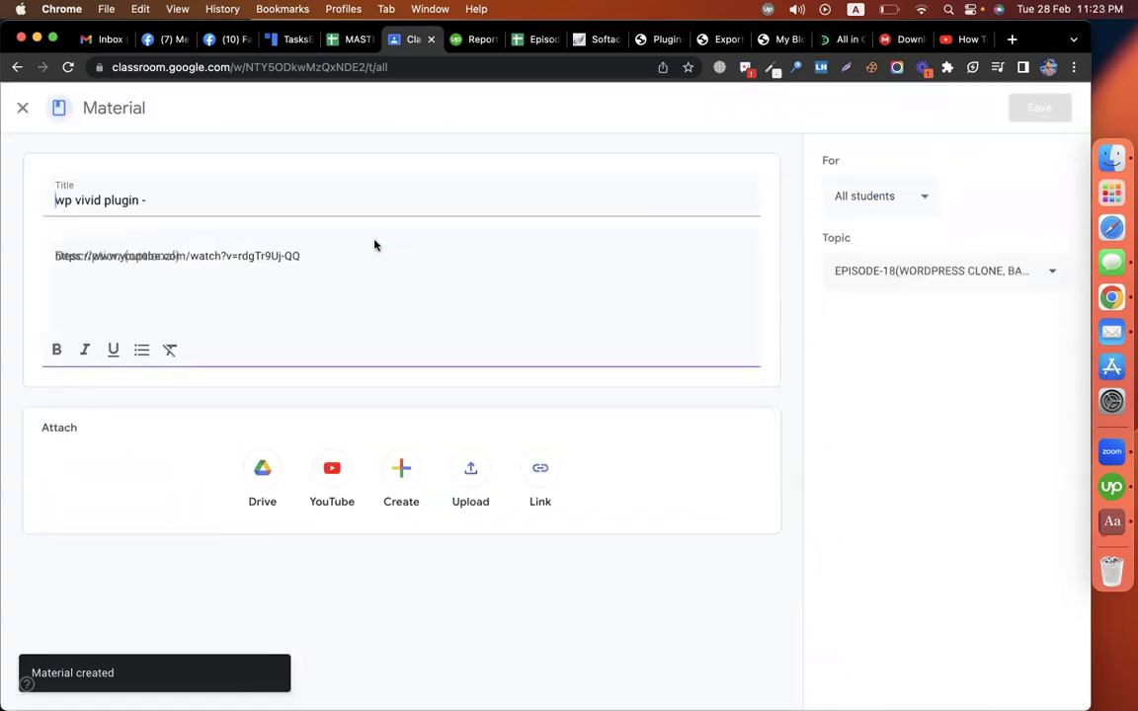
{"action": "type", "text": "video"}
{"action": "left_click", "coordinate": [1040, 107]}
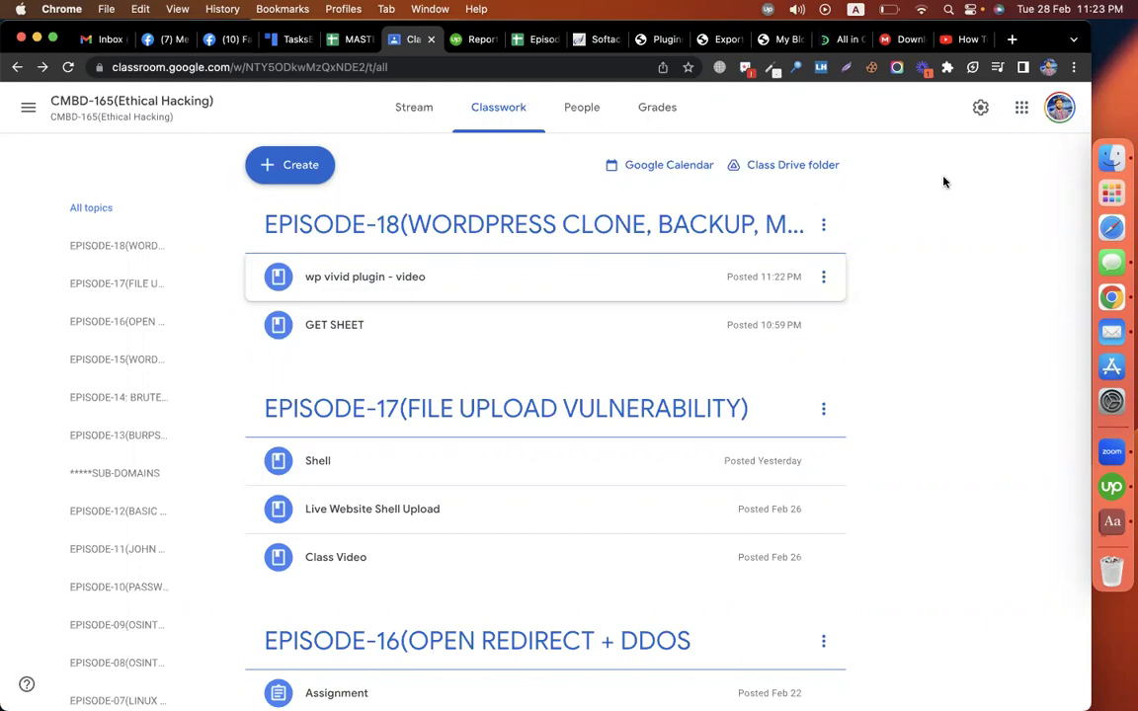
{"action": "left_click", "coordinate": [827, 44]}
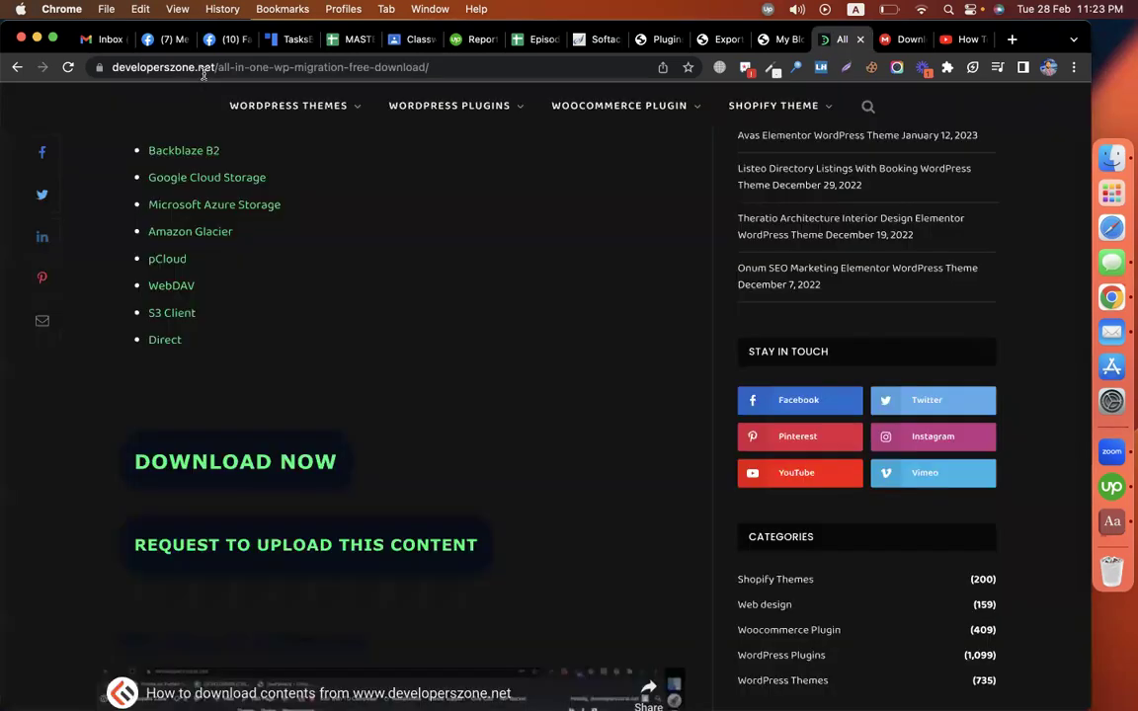
{"action": "left_click", "coordinate": [203, 71]}
{"action": "key", "text": "super+c"}
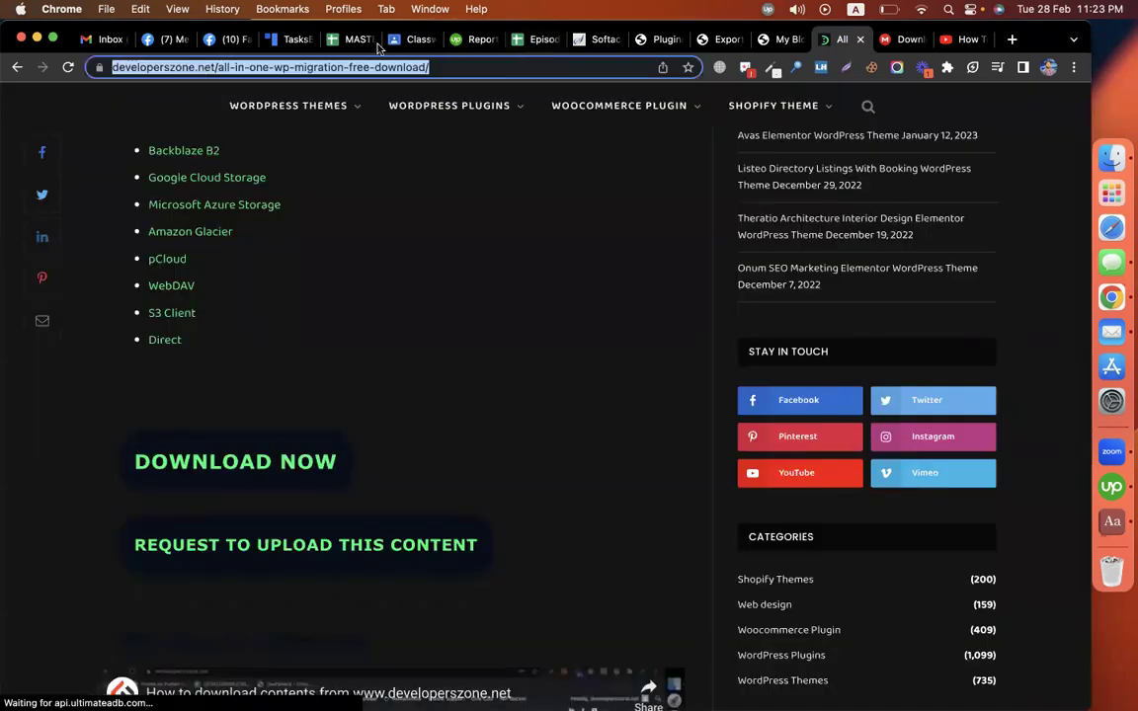
Step: Create the 'all in one premium plugin' material with the DevelopersZone link under EPISODE-18
{"action": "key", "text": "cmd+6"}
{"action": "left_click", "coordinate": [268, 160]}
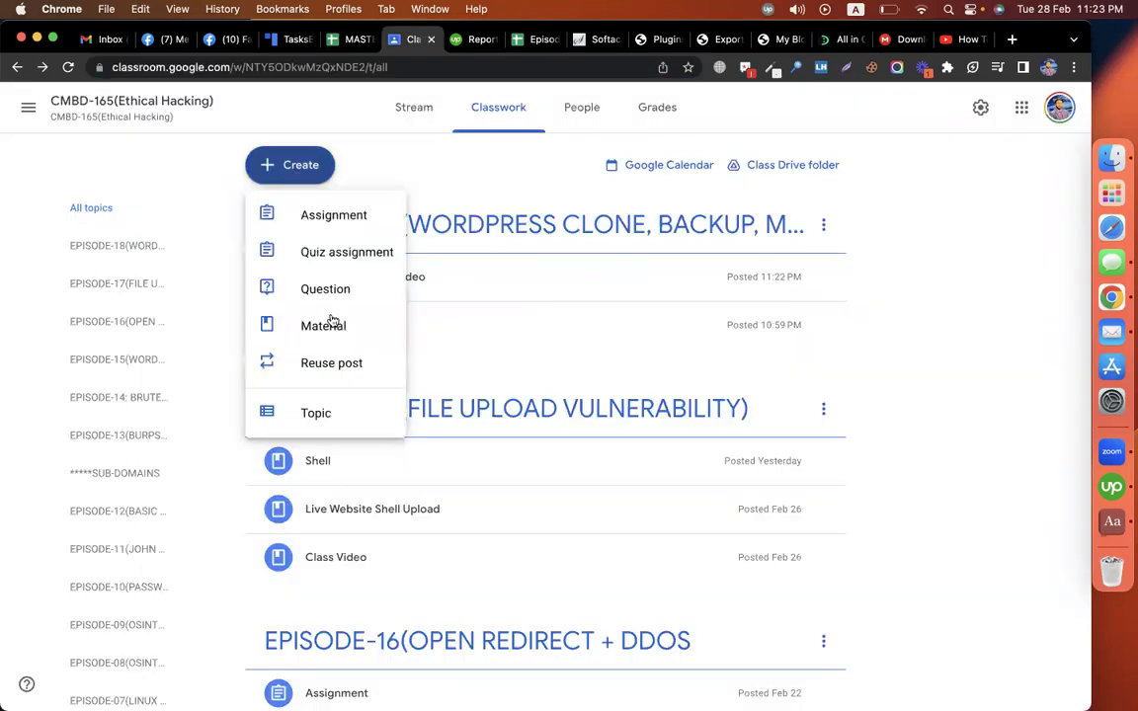
{"action": "left_click", "coordinate": [323, 326]}
{"action": "type", "text": "all "}
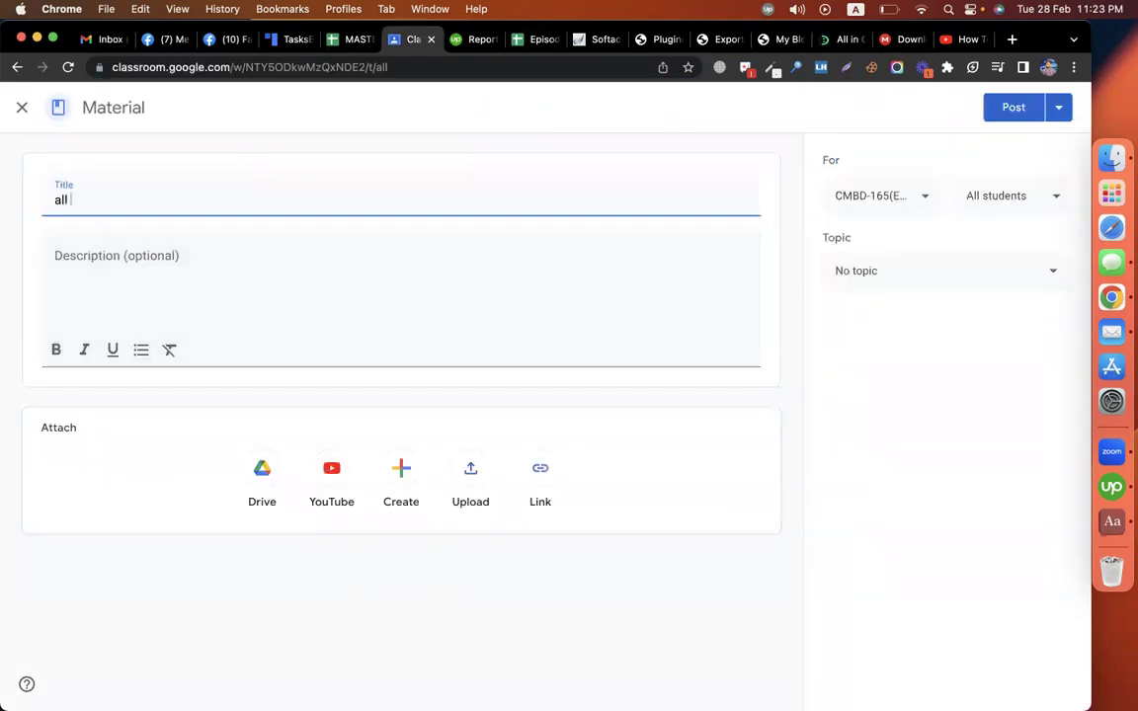
{"action": "type", "text": "in one "}
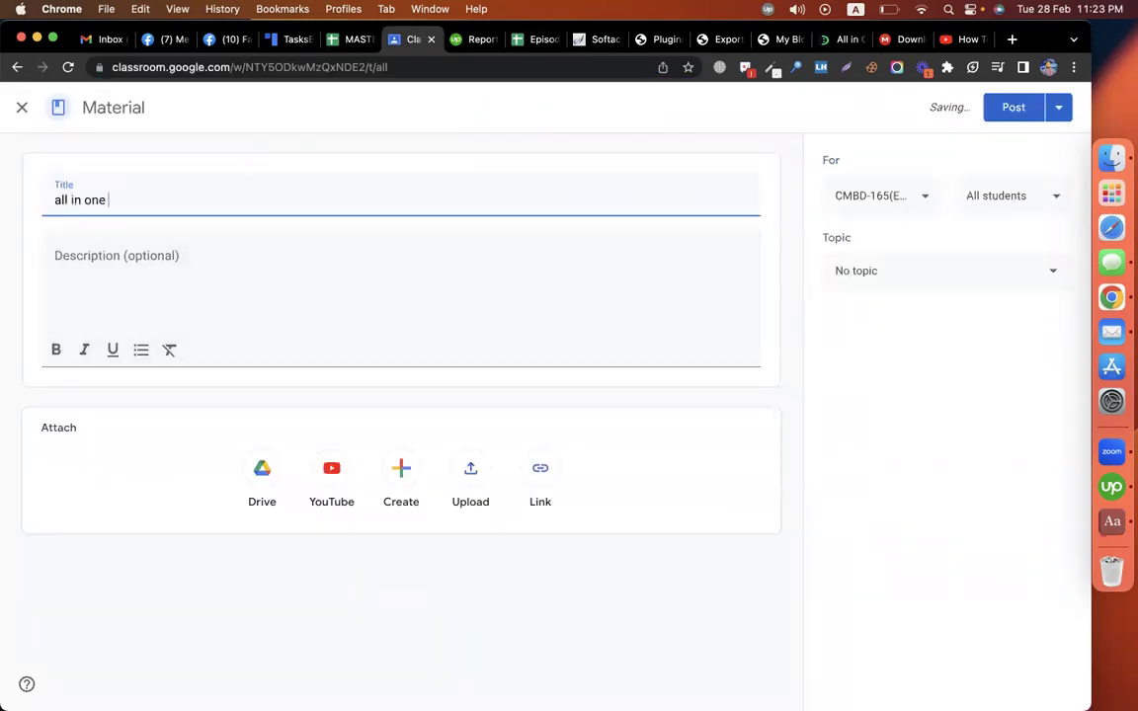
{"action": "type", "text": "premium plugin"}
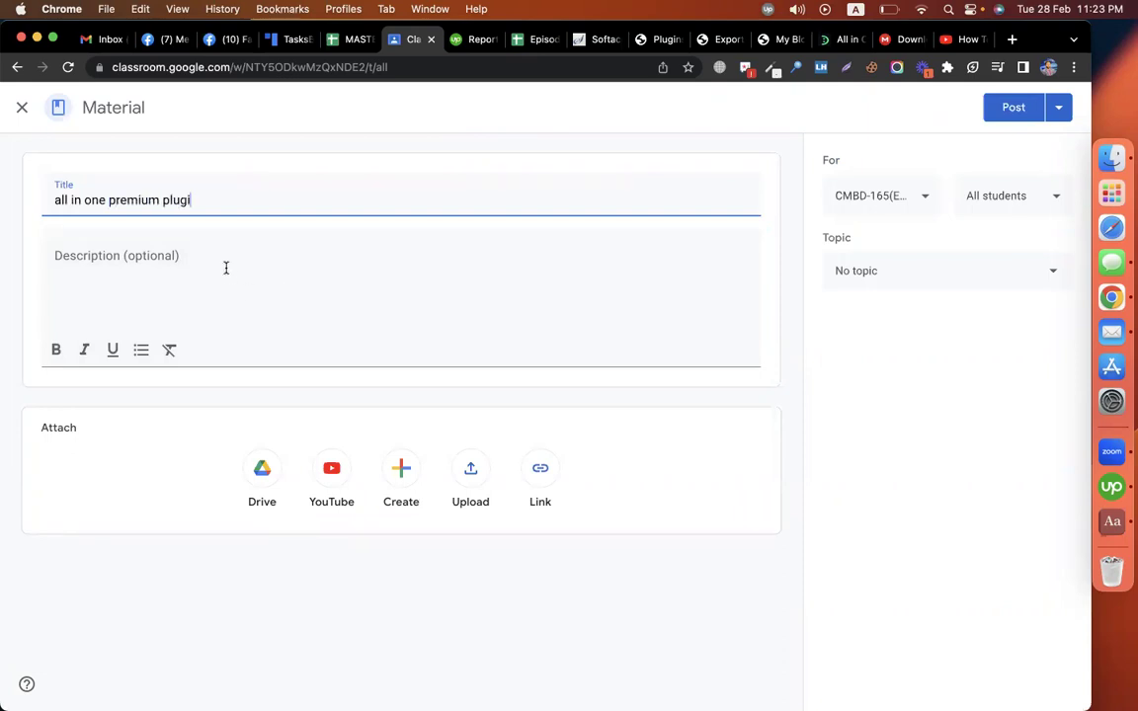
{"action": "left_click", "coordinate": [226, 267]}
{"action": "key", "text": "super+v"}
{"action": "left_click", "coordinate": [897, 270]}
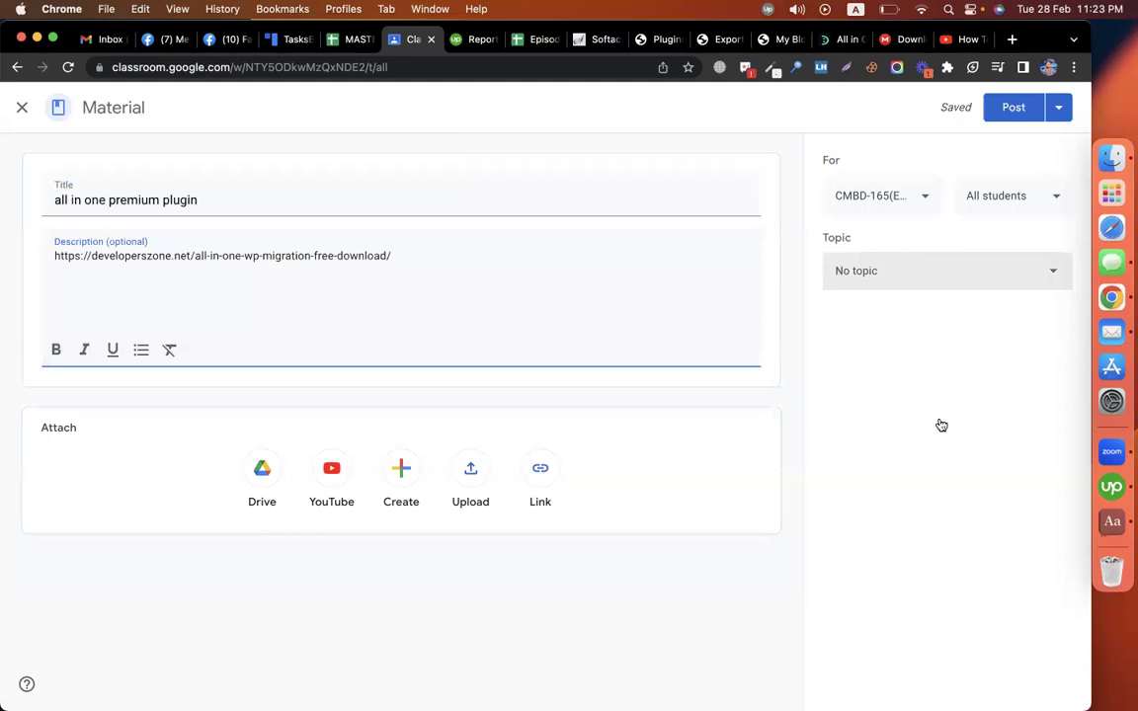
{"action": "scroll", "coordinate": [963, 494], "scroll_direction": "down", "scroll_amount": 2}
{"action": "left_click", "coordinate": [948, 506]}
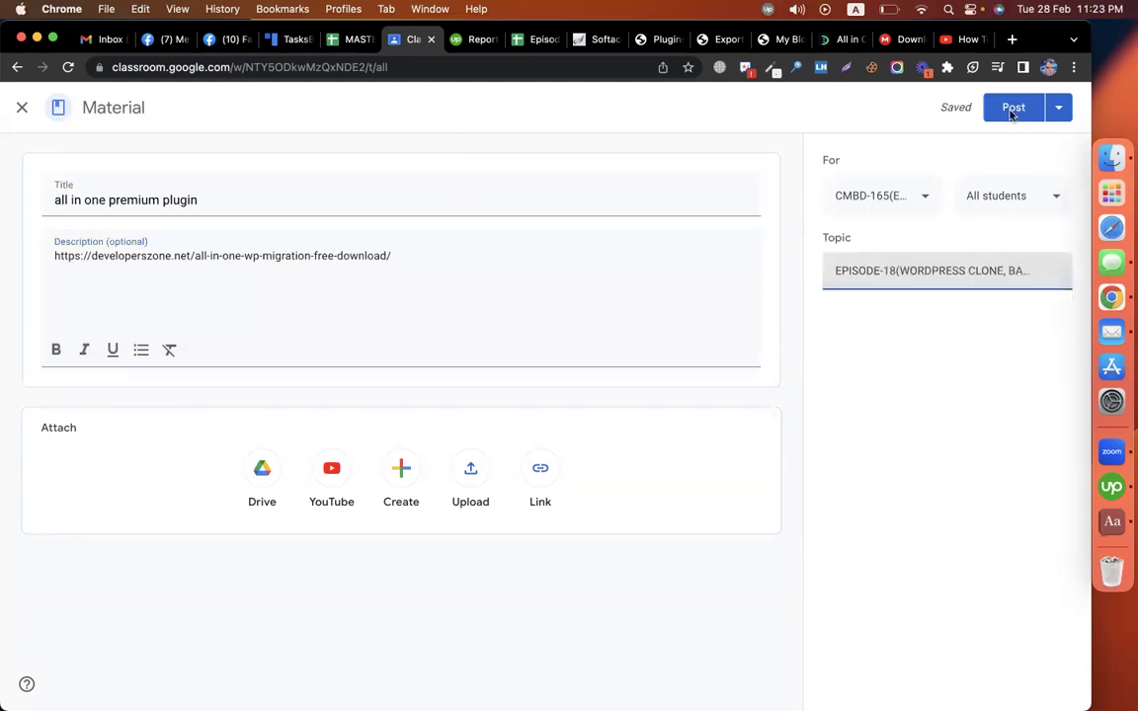
{"action": "left_click", "coordinate": [1009, 111]}
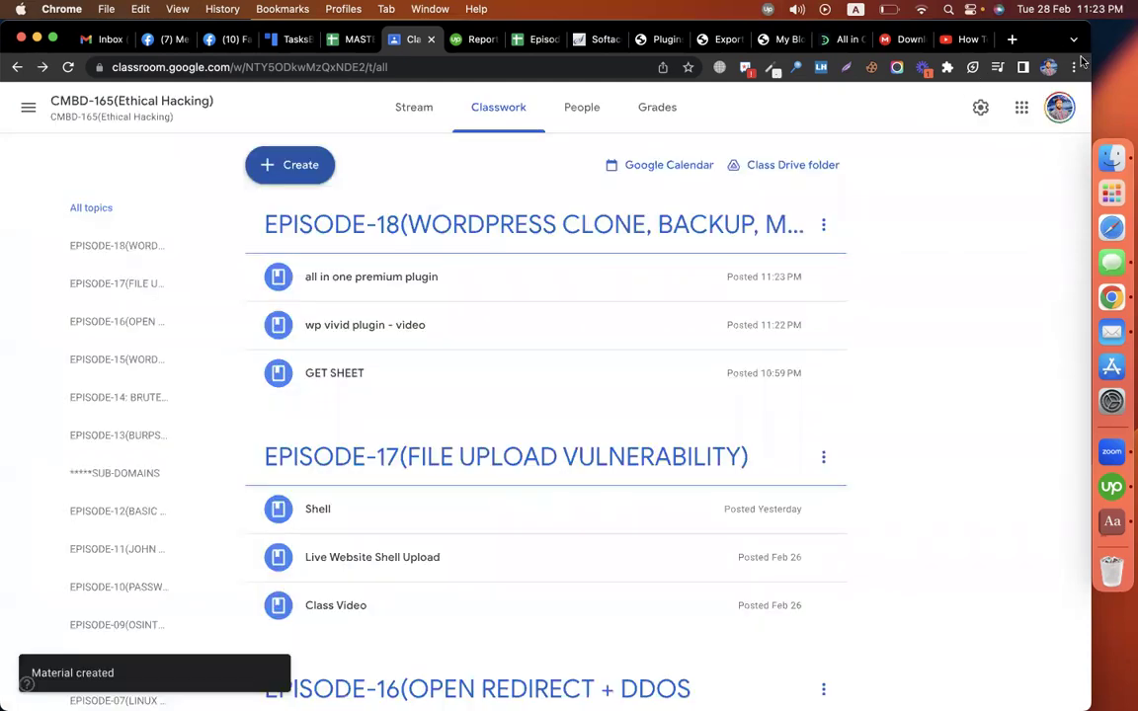
Step: Close the finished MEGA and YouTube tabs
{"action": "left_click", "coordinate": [906, 39]}
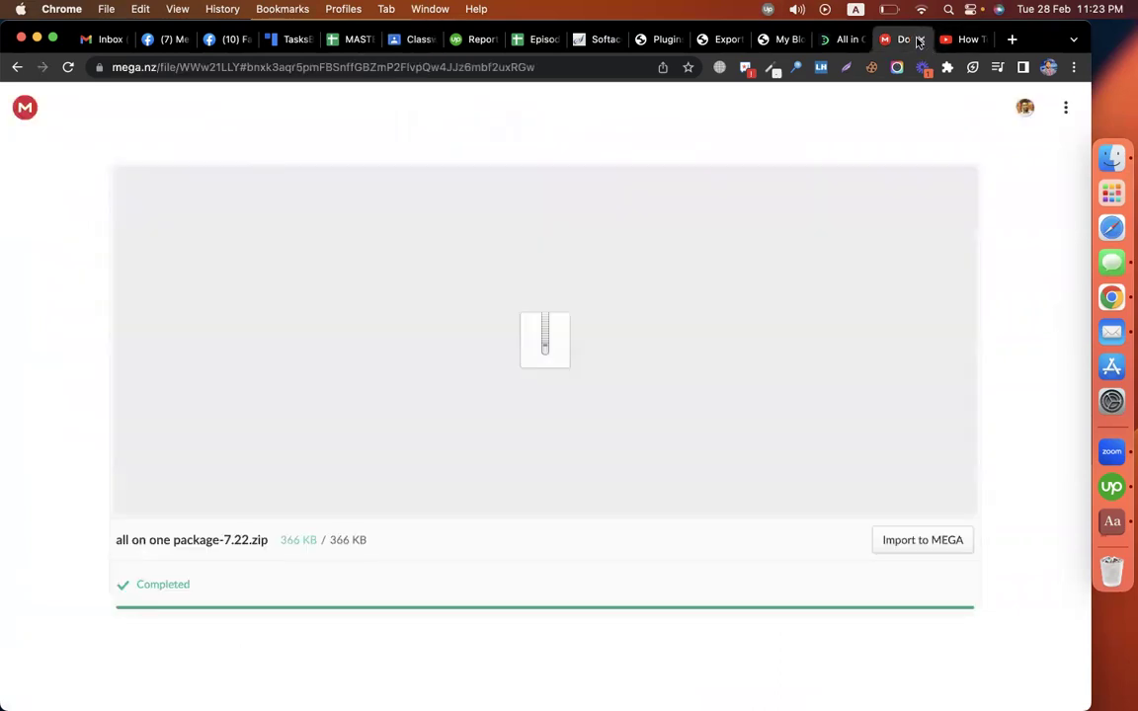
{"action": "left_click", "coordinate": [920, 39]}
{"action": "left_click", "coordinate": [921, 39]}
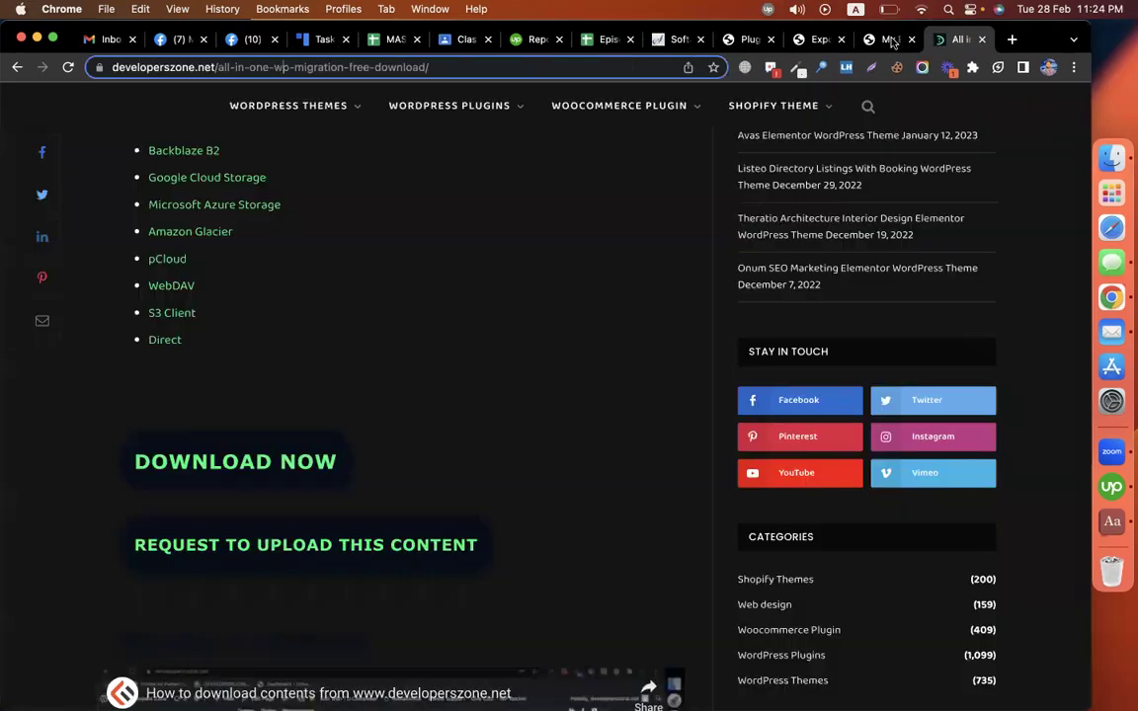
{"action": "left_click", "coordinate": [892, 39]}
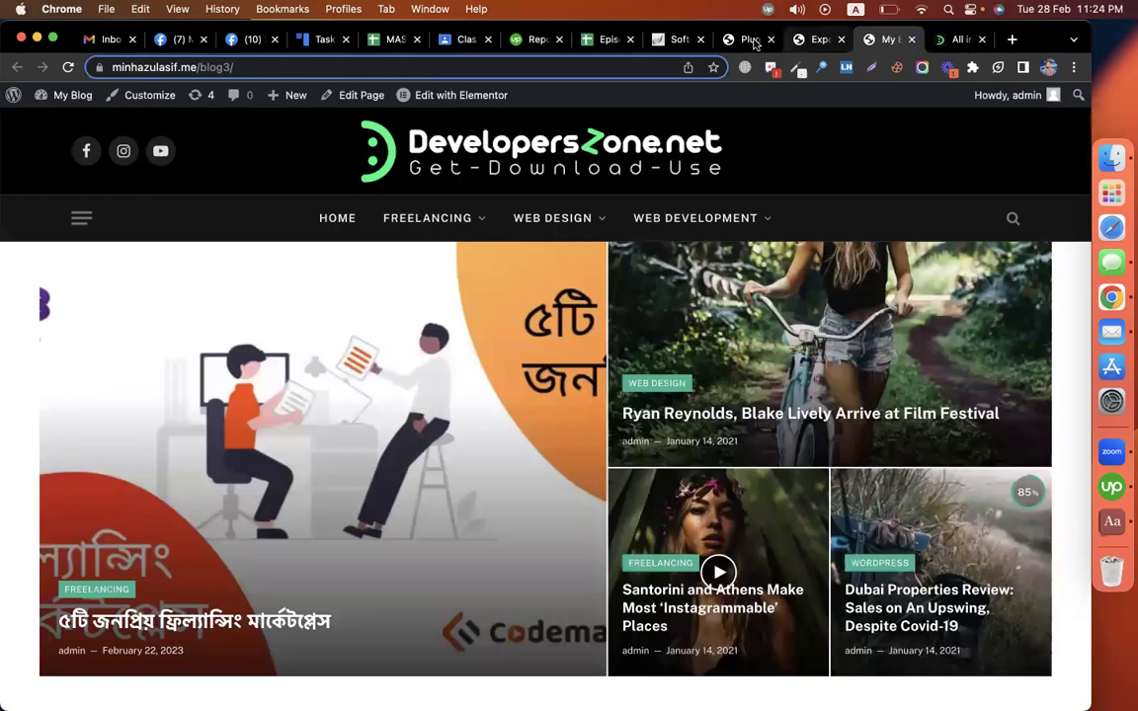
Step: Download blog3's 125 MB export into a new 'mm' folder in Downloads
{"action": "left_click", "coordinate": [800, 41]}
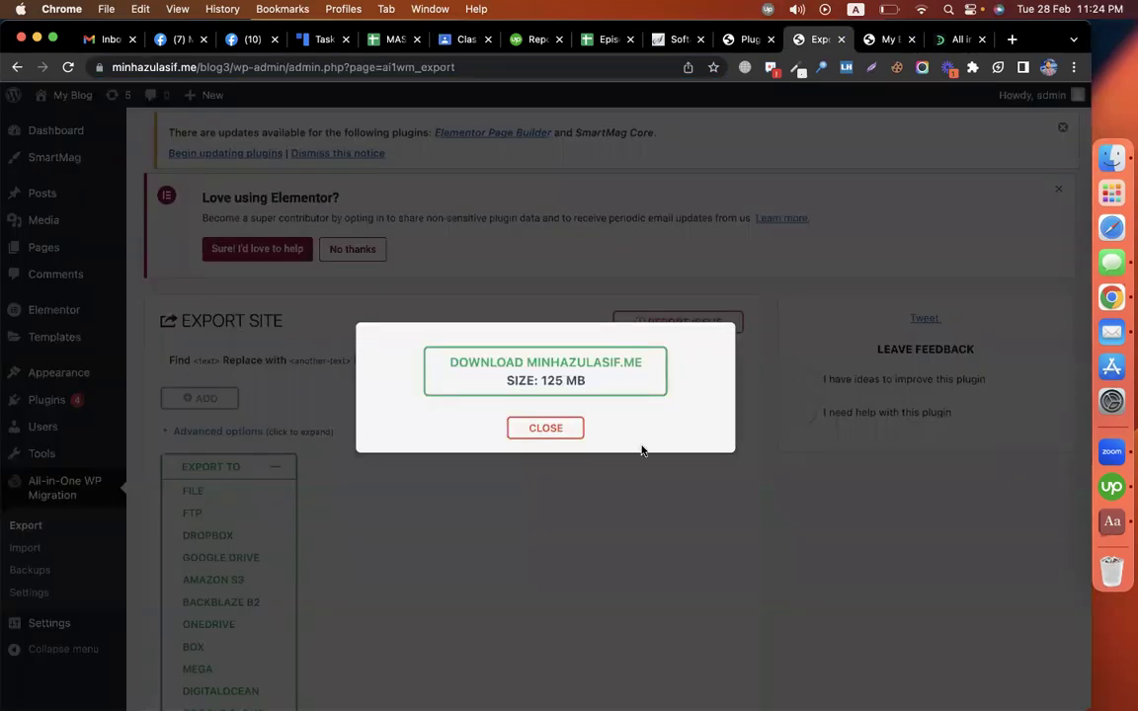
{"action": "left_click", "coordinate": [598, 379]}
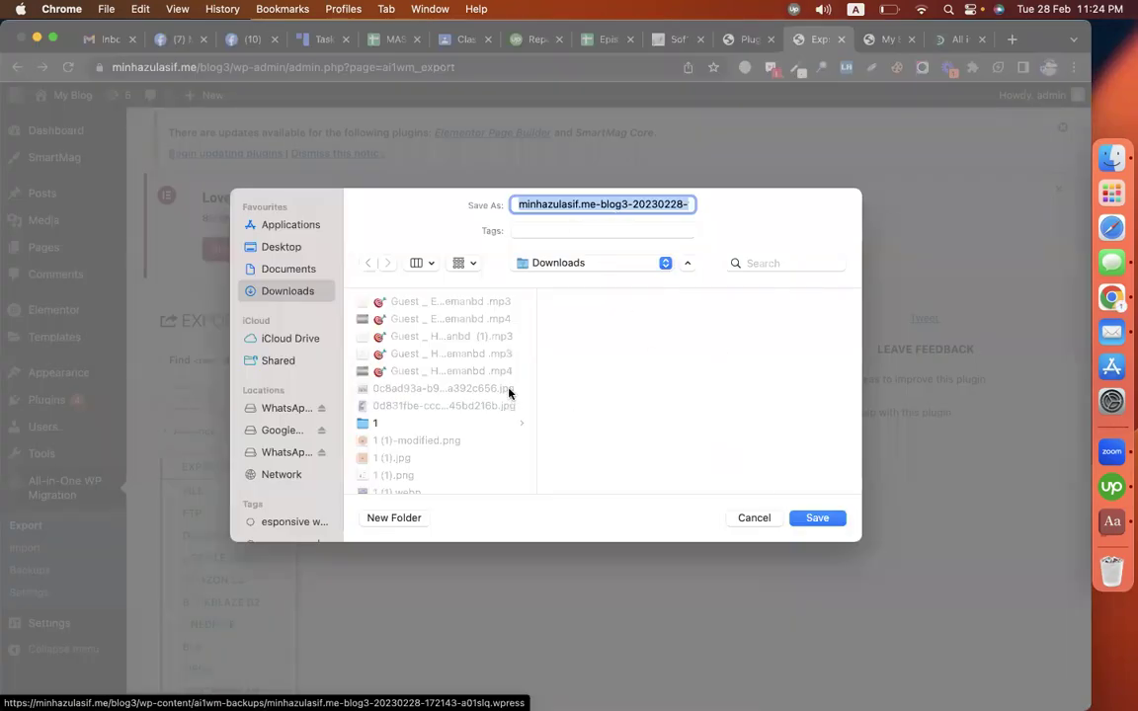
{"action": "left_click", "coordinate": [399, 516]}
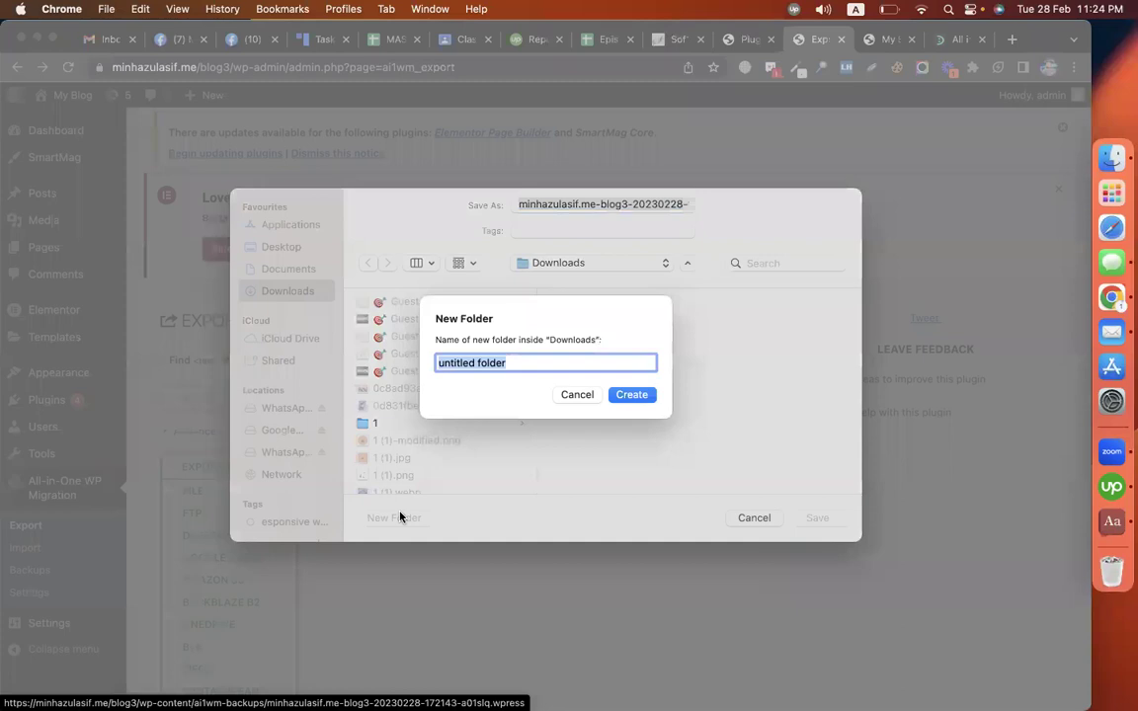
{"action": "key", "text": "Escape"}
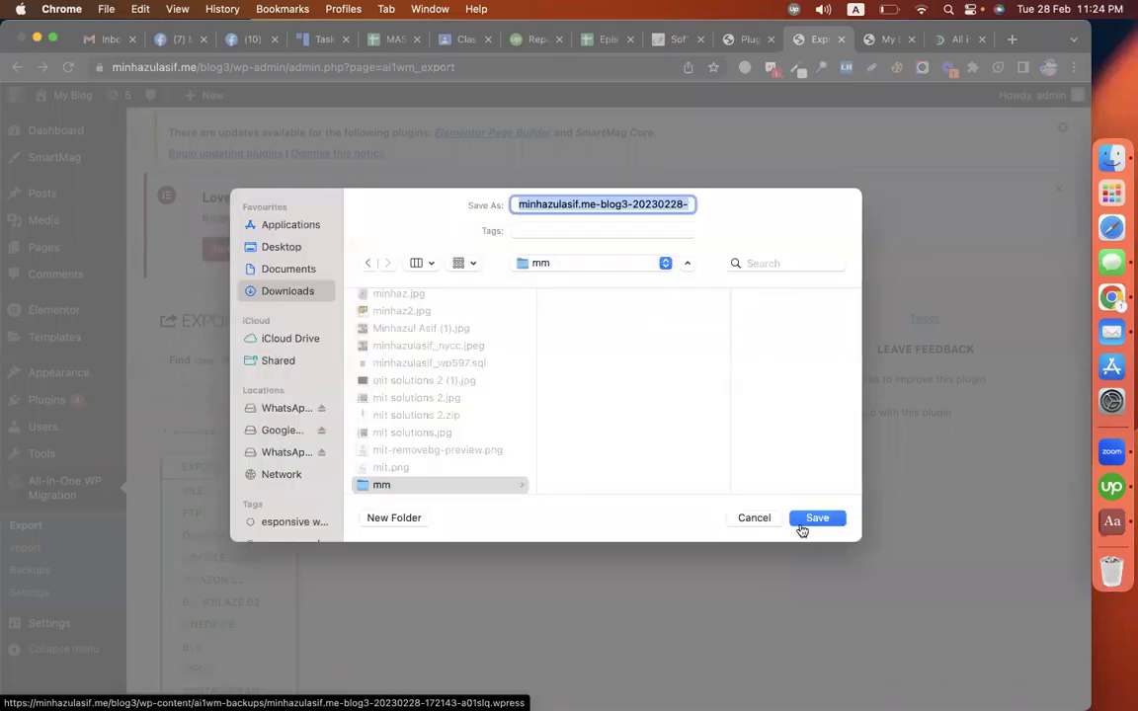
{"action": "left_click", "coordinate": [801, 521]}
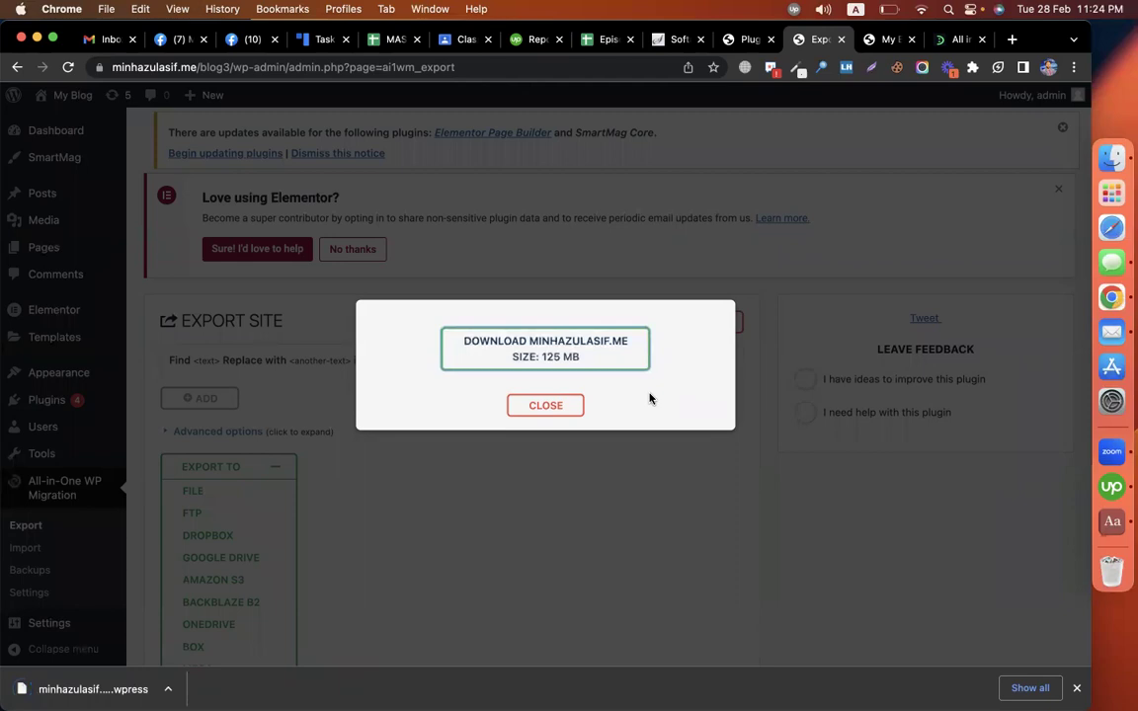
{"action": "left_click", "coordinate": [731, 44]}
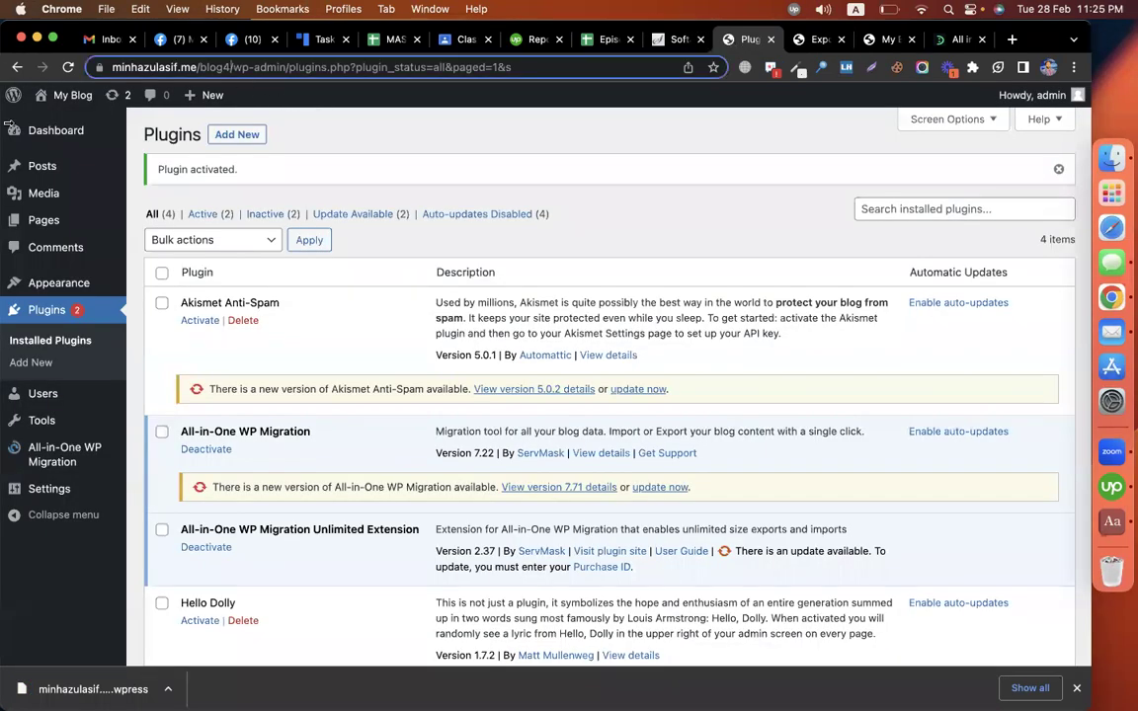
Step: On blog4's Import page, import from File, choosing the .wpress backup in the mm folder
{"action": "mouse_move", "coordinate": [173, 453]}
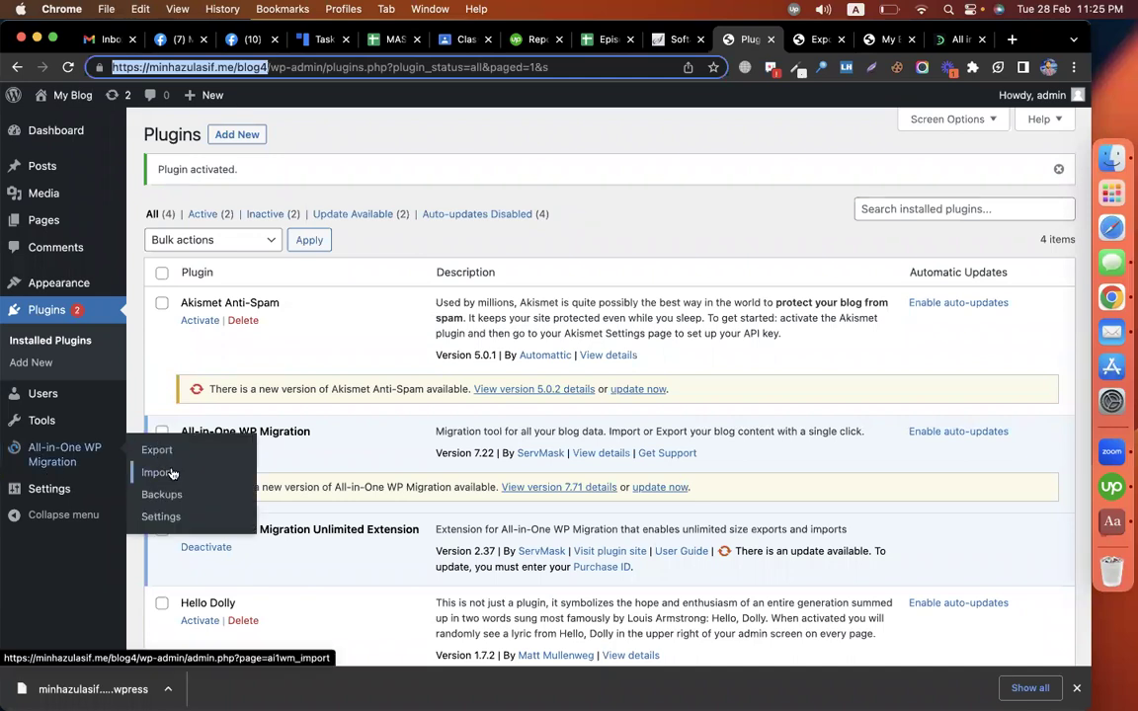
{"action": "left_click", "coordinate": [182, 475]}
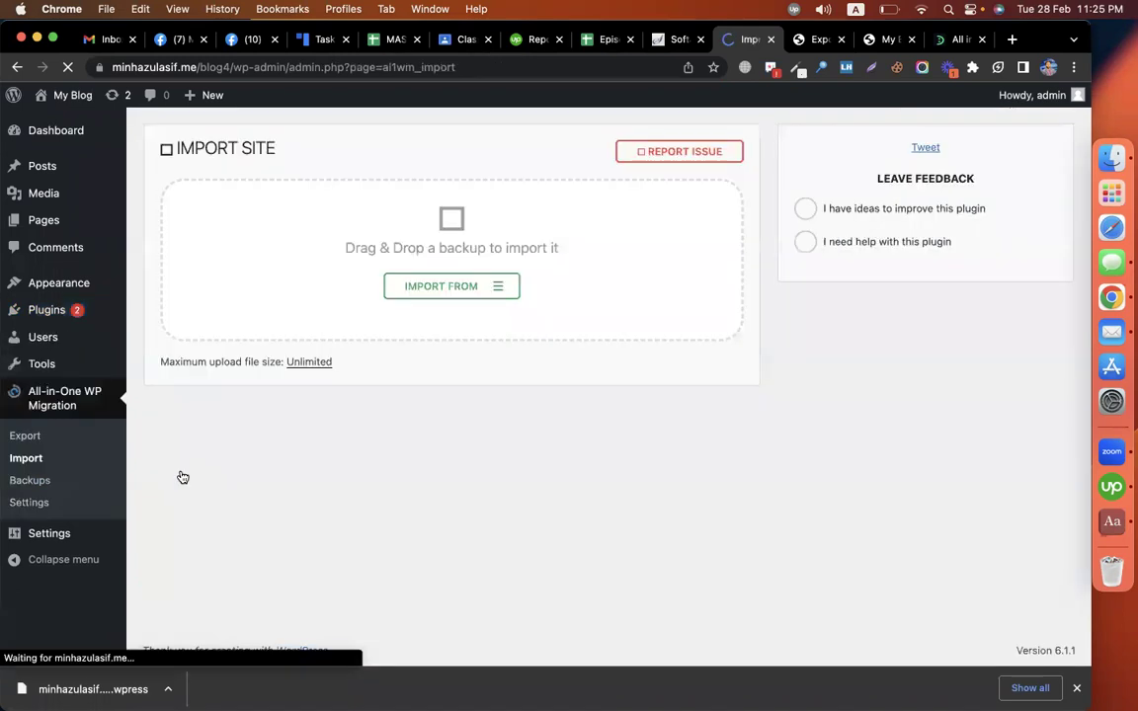
{"action": "left_click", "coordinate": [502, 296]}
{"action": "left_click", "coordinate": [465, 313]}
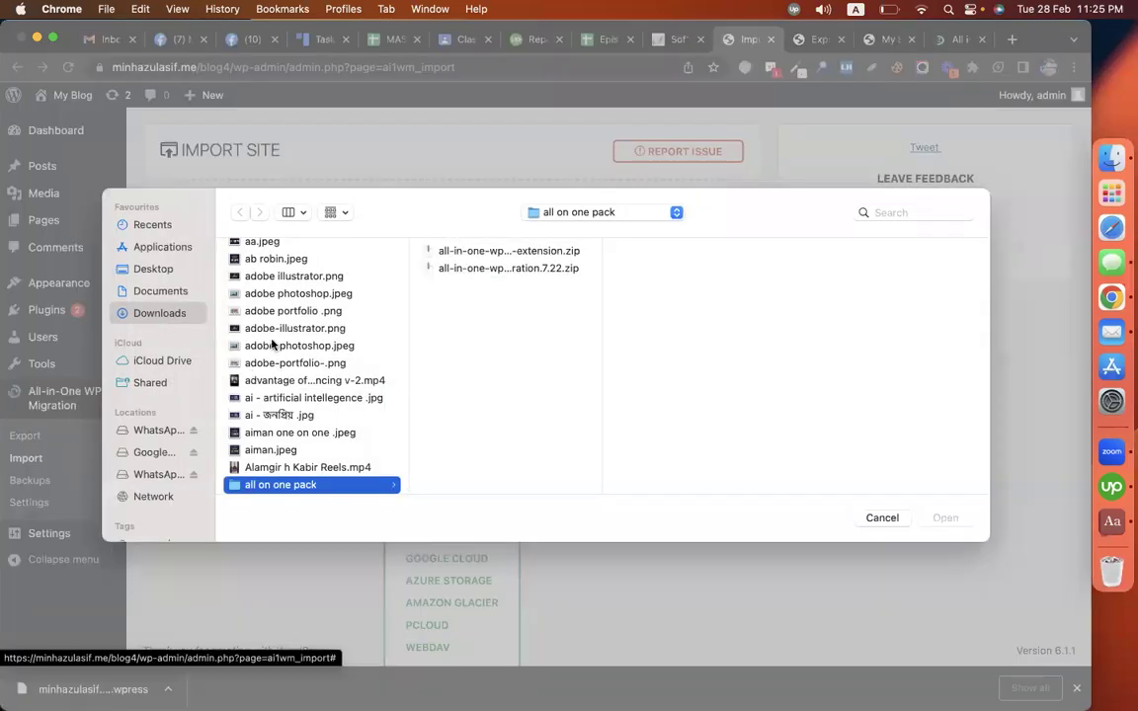
{"action": "type", "text": "mm"}
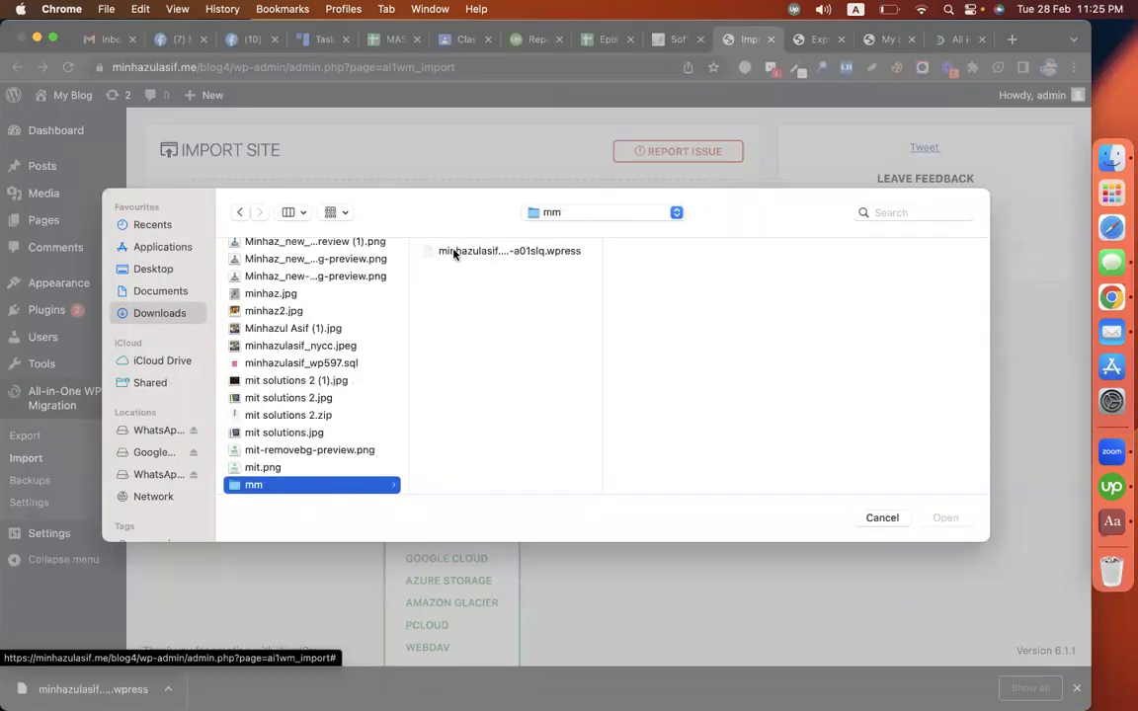
{"action": "double_click", "coordinate": [453, 253]}
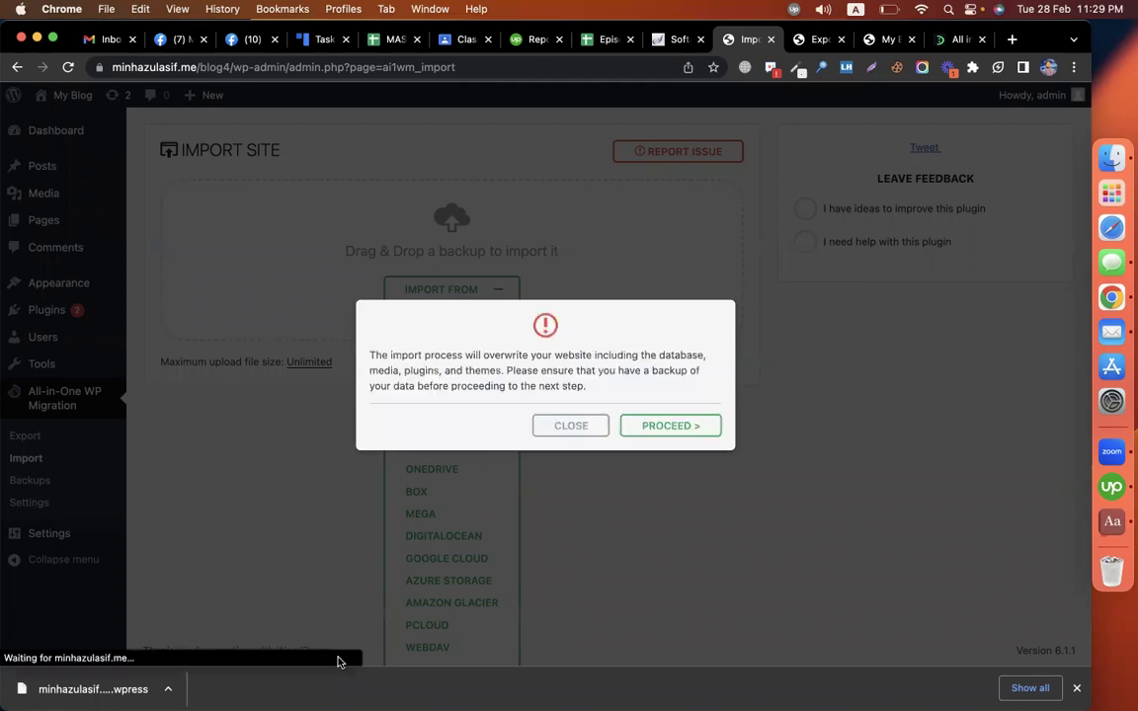
Step: Confirm the overwrite warning with PROCEED to restore the blog3 backup's 2606 files
{"action": "left_click", "coordinate": [690, 427]}
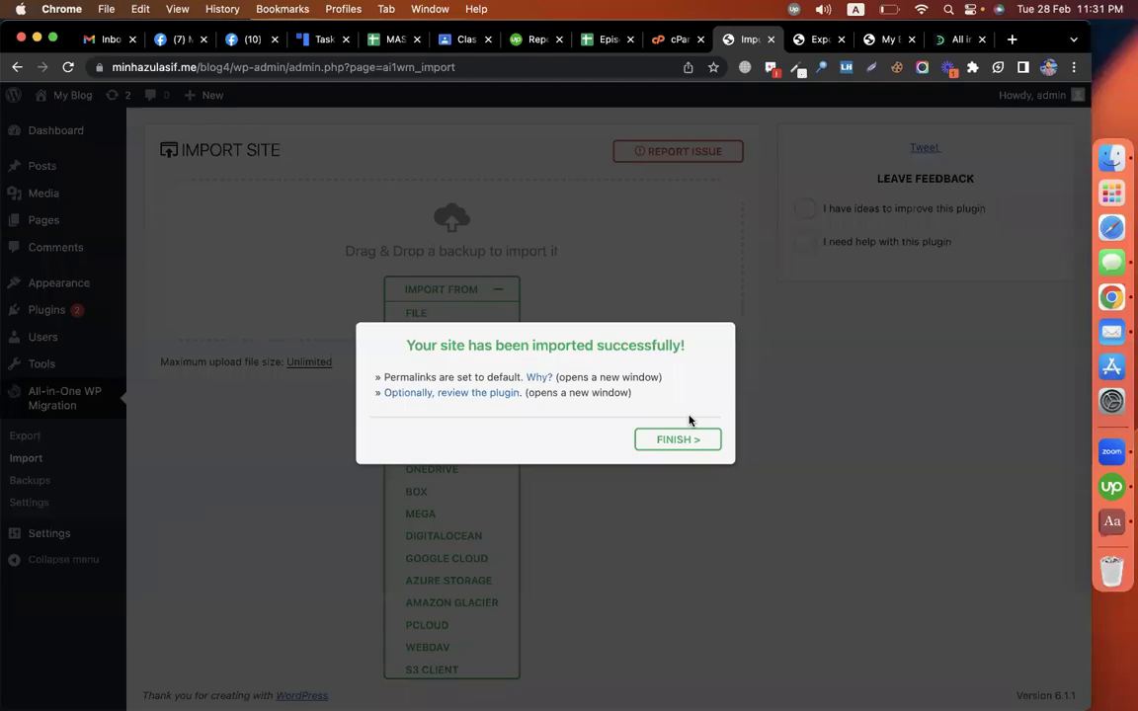
{"action": "triple_click", "coordinate": [605, 345]}
{"action": "left_click", "coordinate": [601, 346]}
{"action": "double_click", "coordinate": [562, 348]}
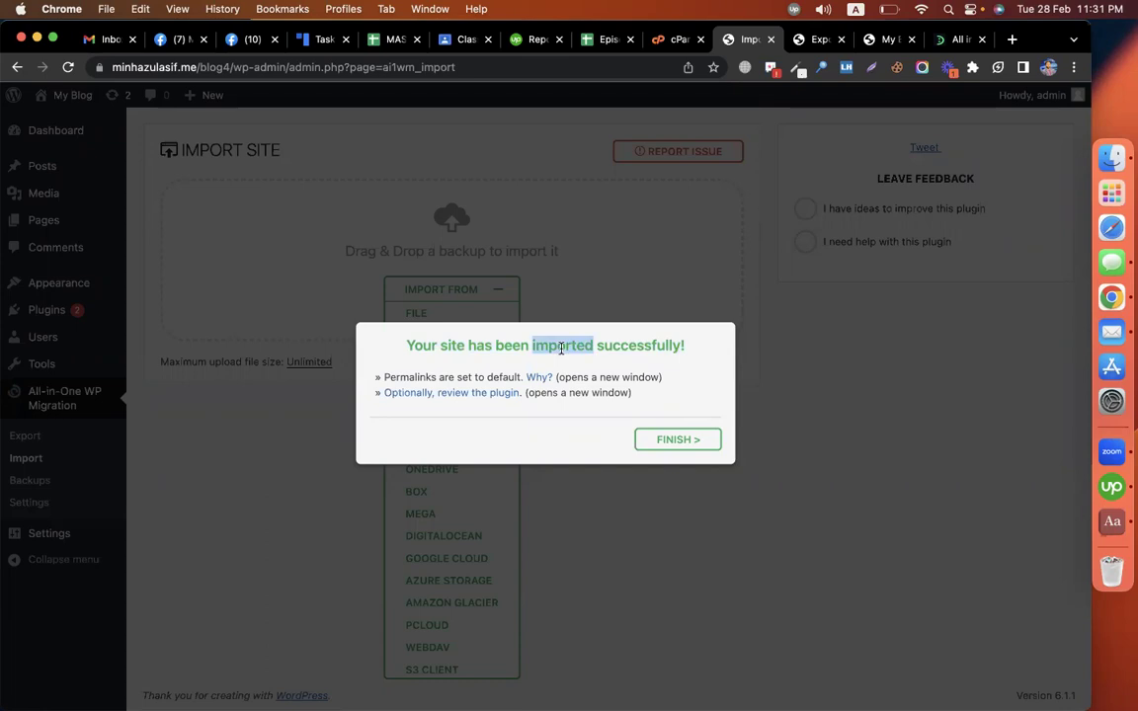
Step: Dismiss the import success message and return to the blog4 site from the admin bar
{"action": "left_click", "coordinate": [678, 439]}
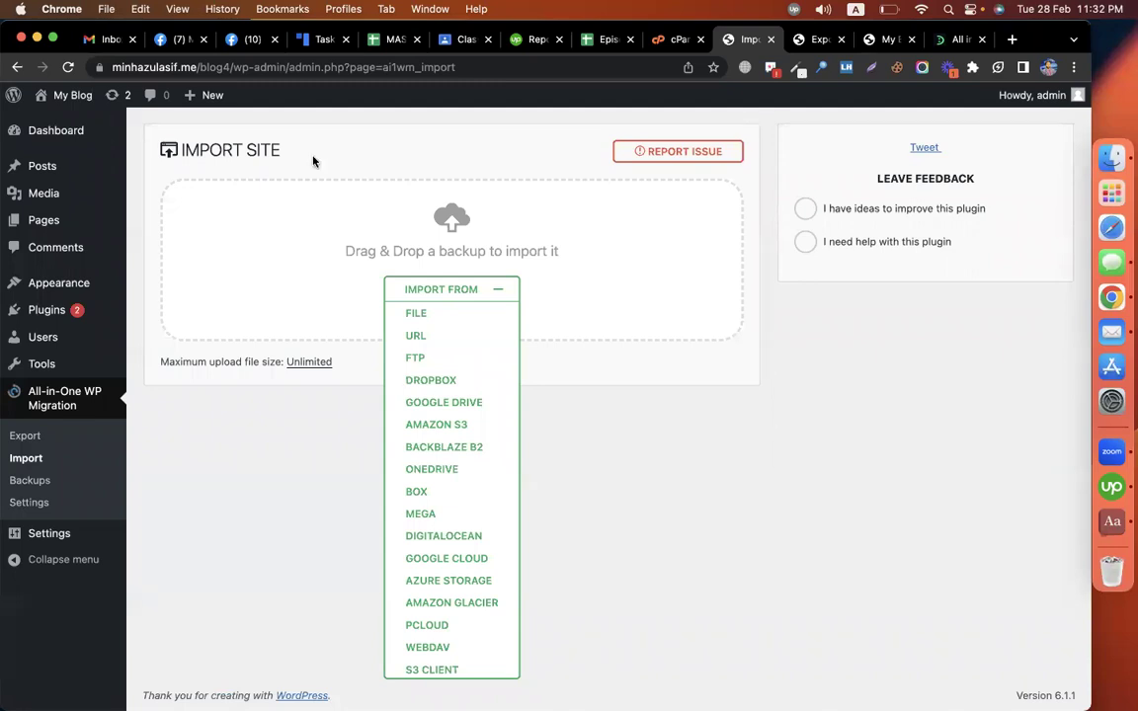
{"action": "left_click", "coordinate": [40, 98]}
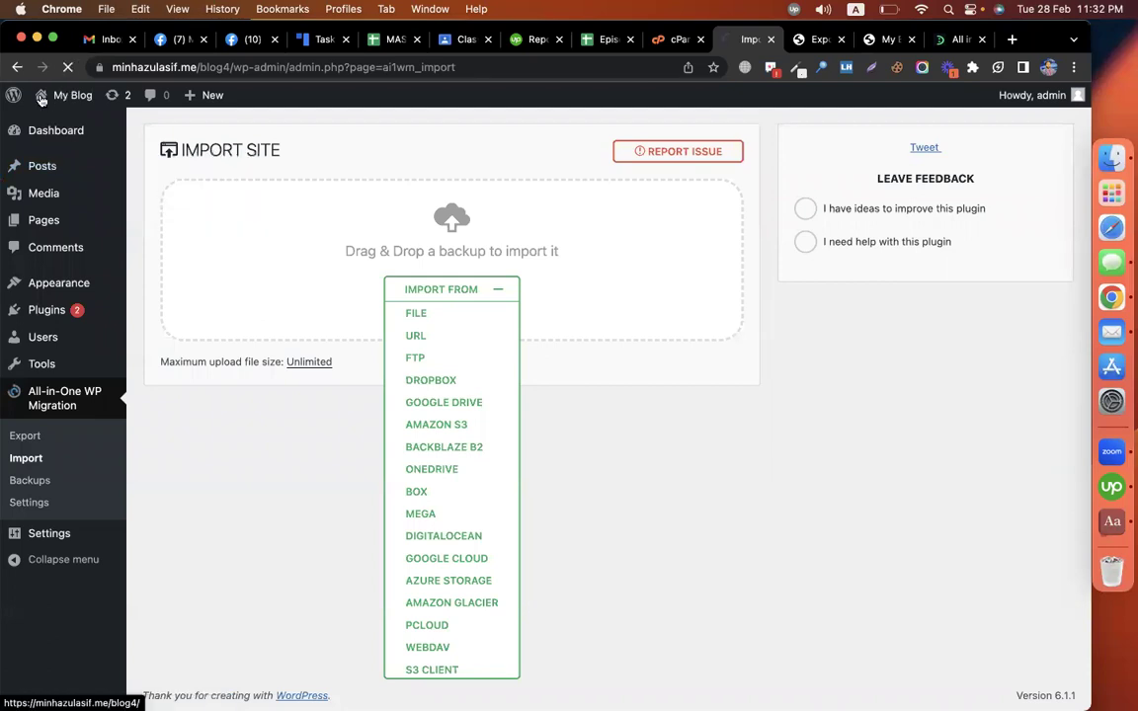
{"action": "mouse_move", "coordinate": [41, 125]}
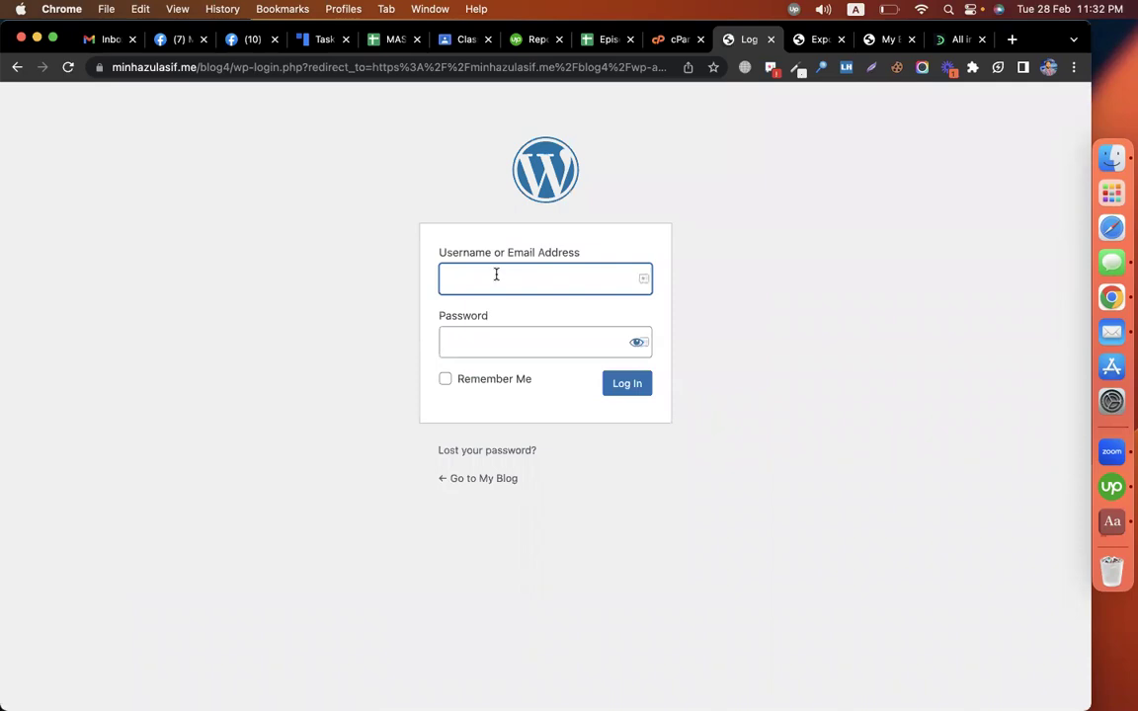
Step: Log back in to the blog4 dashboard with the admin username and password
{"action": "type", "text": "admin"}
{"action": "key", "text": "Tab"}
{"action": "type", "text": "****"}
{"action": "key", "text": "Return"}
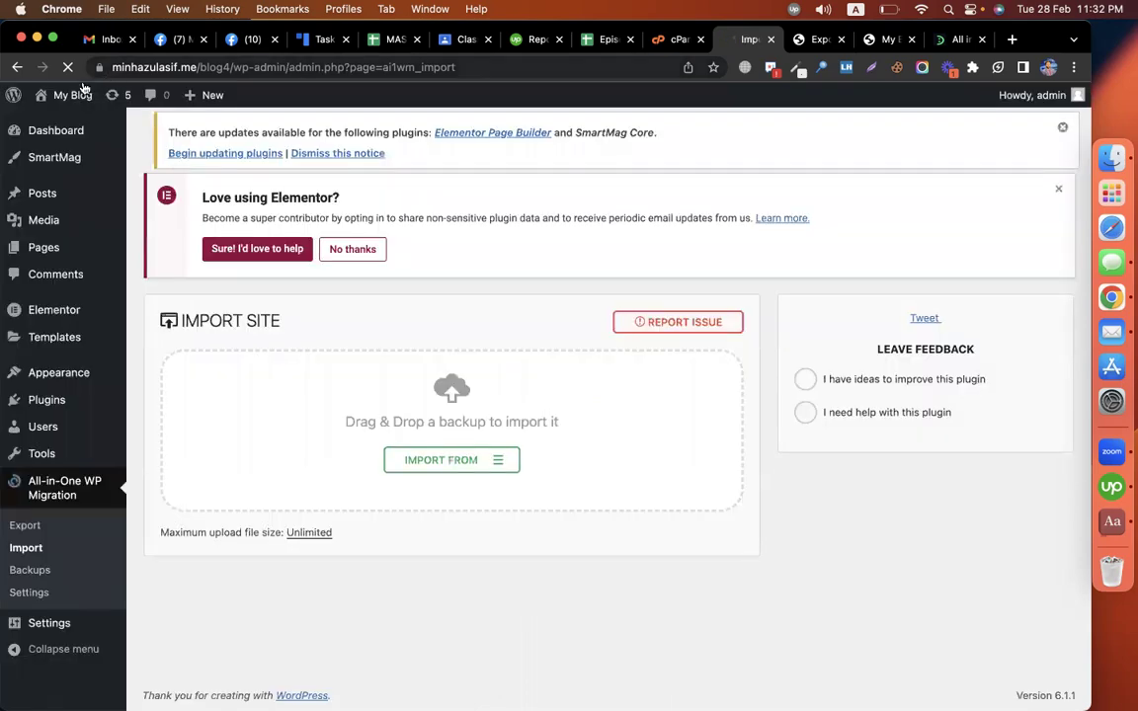
Step: Open blog4's Visit Site link in a new tab and scroll through the DevelopersZone.net homepage
{"action": "mouse_move", "coordinate": [63, 107]}
{"action": "right_click", "coordinate": [96, 129]}
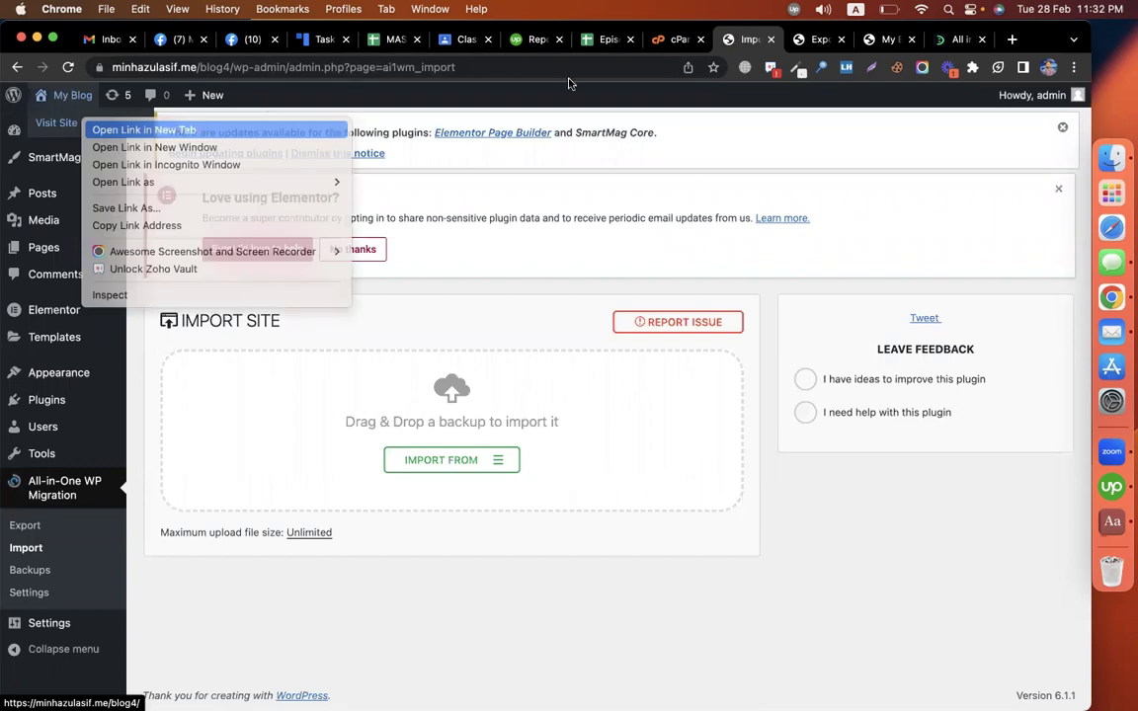
{"action": "left_click", "coordinate": [99, 128]}
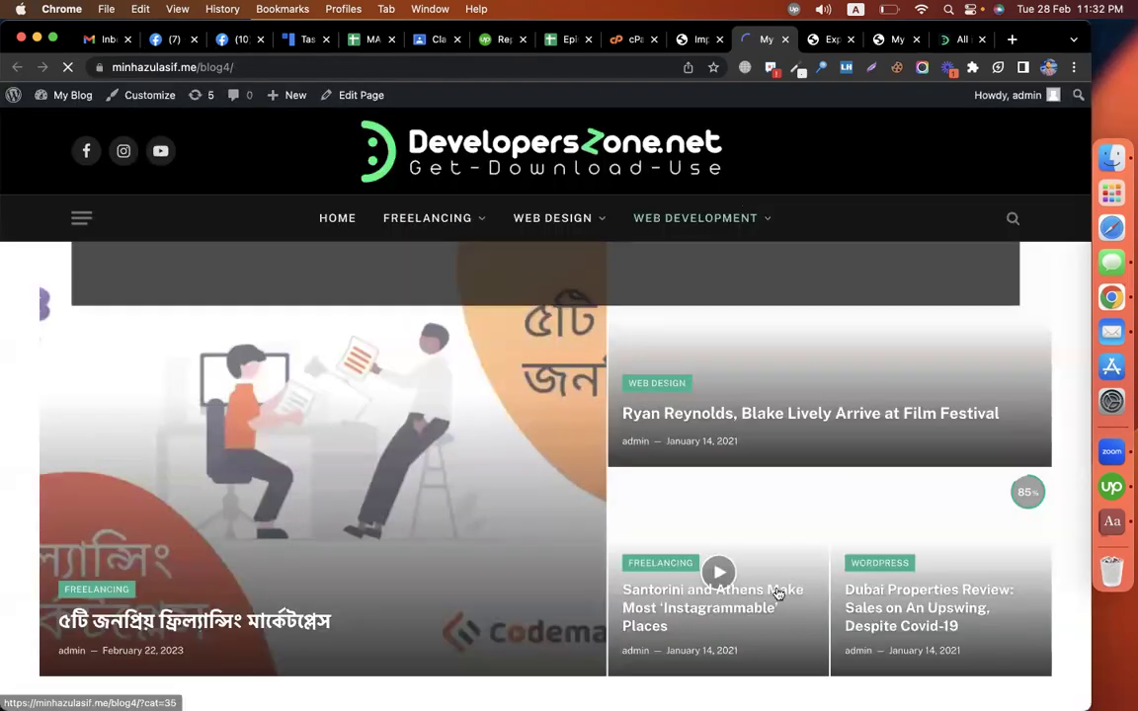
{"action": "scroll", "coordinate": [776, 583], "scroll_direction": "down", "scroll_amount": 10}
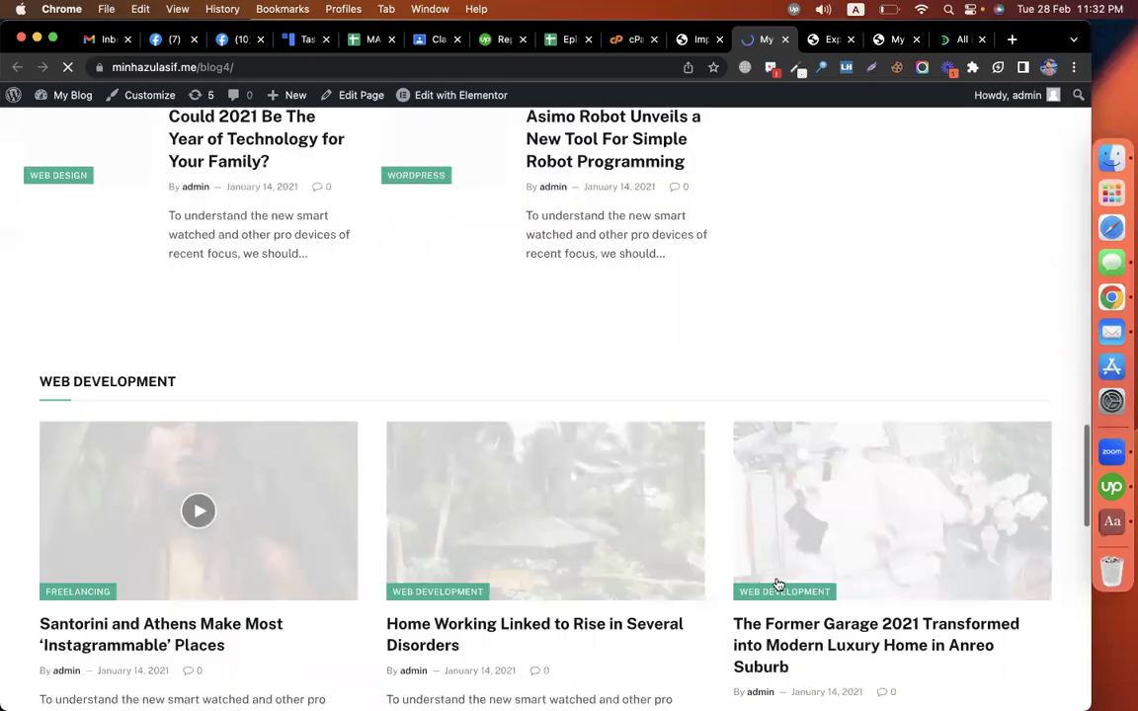